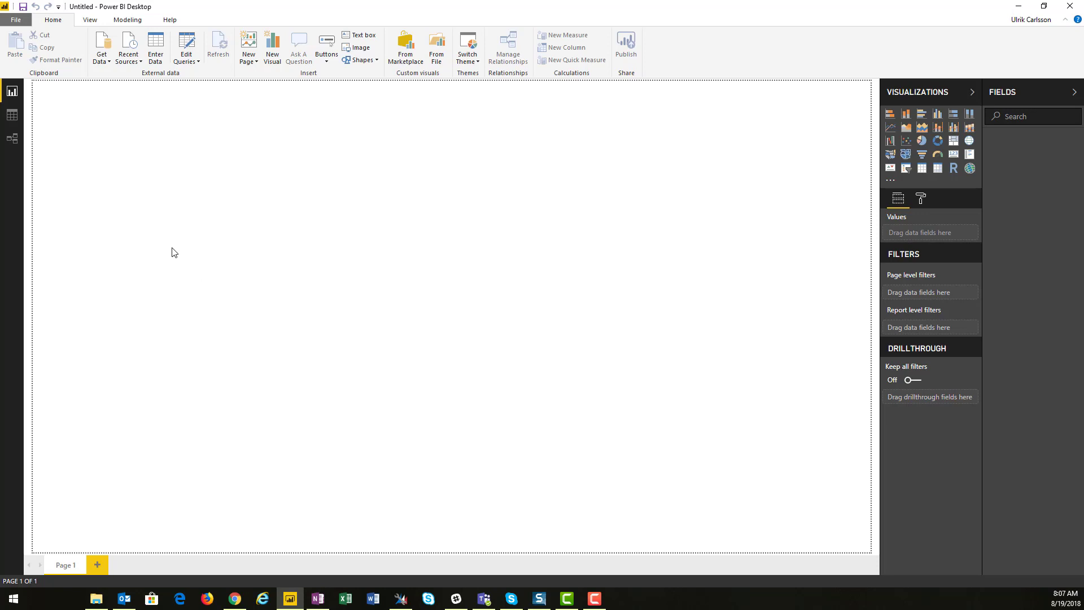
# Open the Power Query Editor and launch the Power Query (M) Builder plugin in XrmToolBox
pyautogui.click(187, 44)
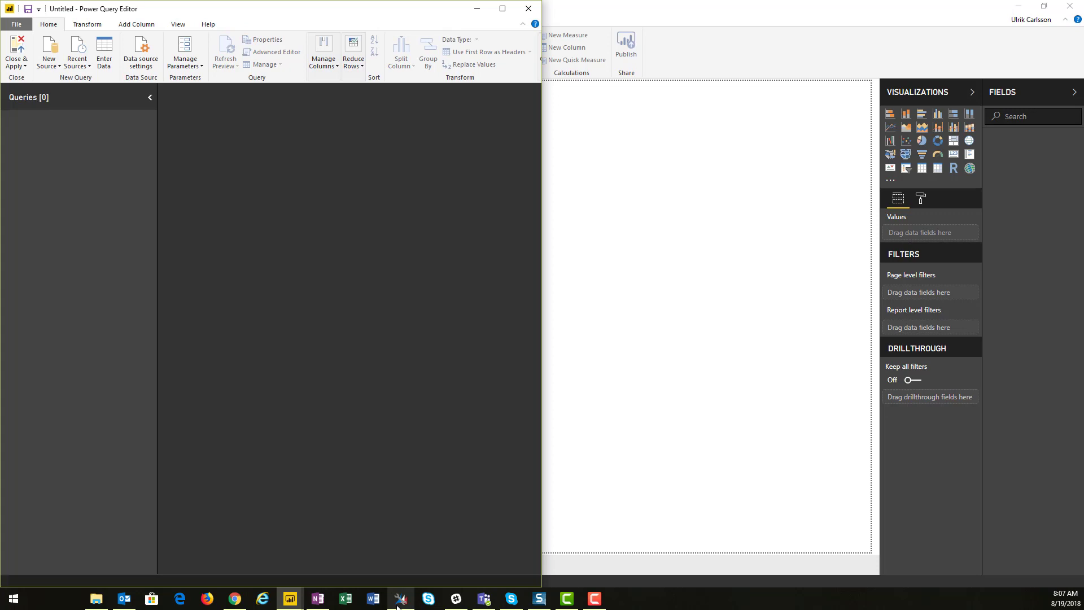
pyautogui.click(399, 600)
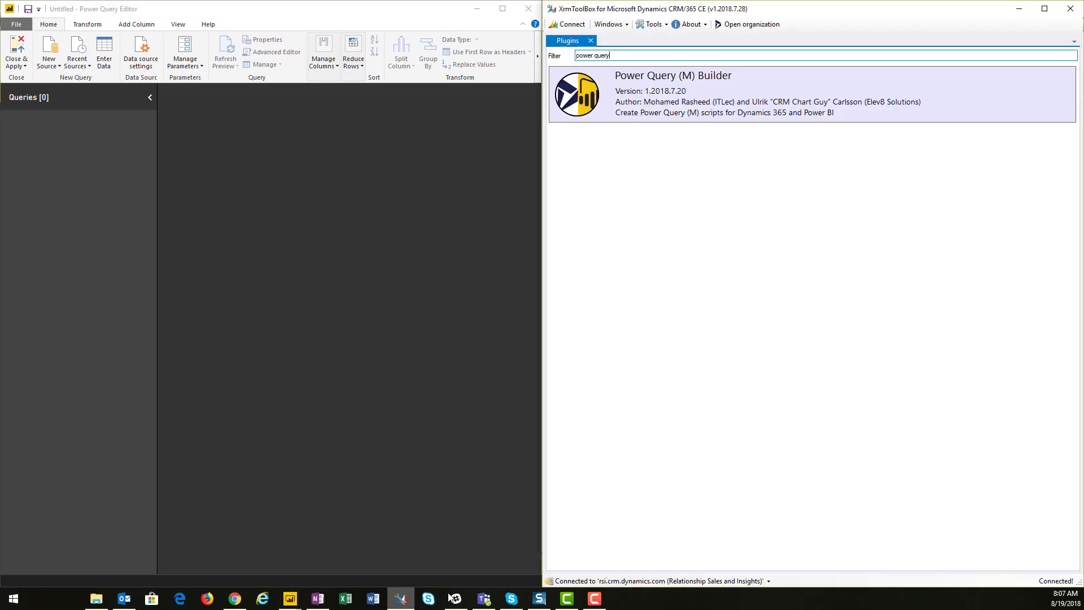
pyautogui.click(696, 84)
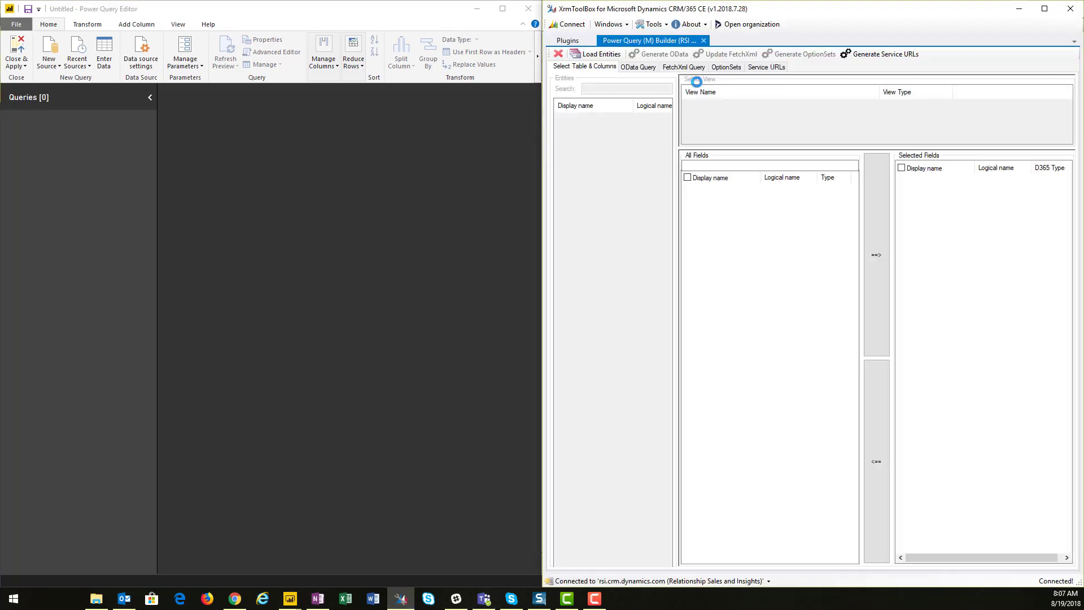
# Load the entities and generate the service URLs in the Power Query (M) Builder
pyautogui.click(607, 55)
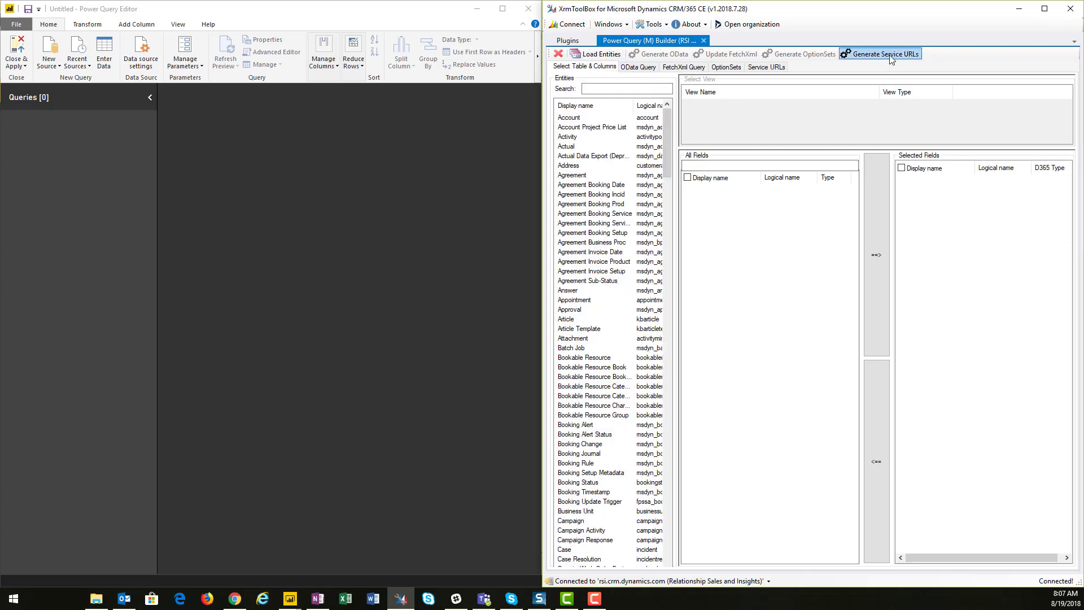
pyautogui.click(891, 58)
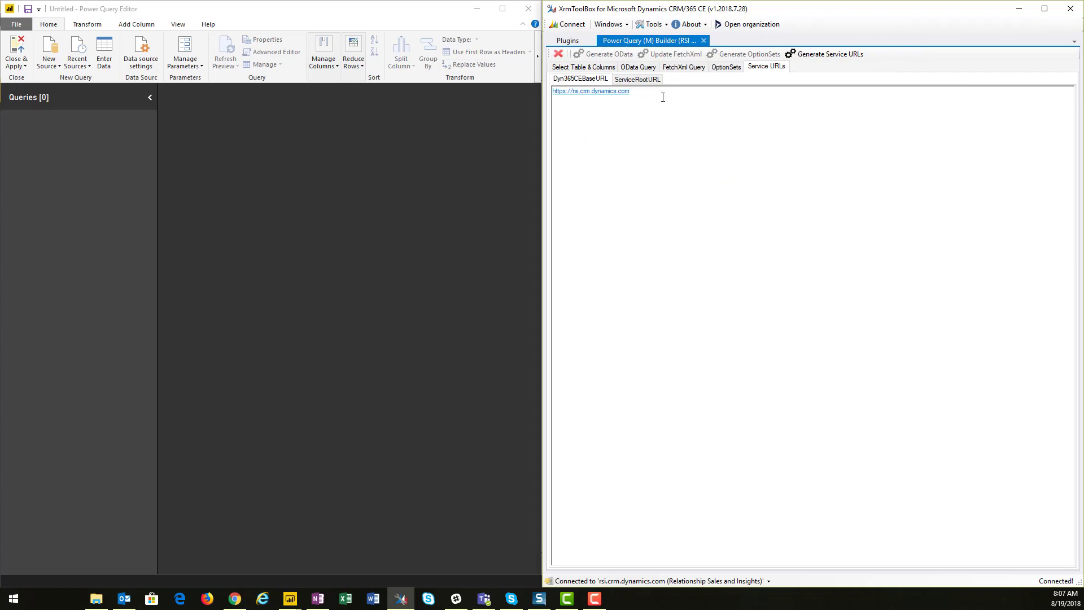
# Copy the Dyn365CEBaseURL value and paste it as the formula of a new blank query
pyautogui.moveTo(662, 97); pyautogui.dragTo(411, 95)
pyautogui.hotkey('ctrl', 'c')
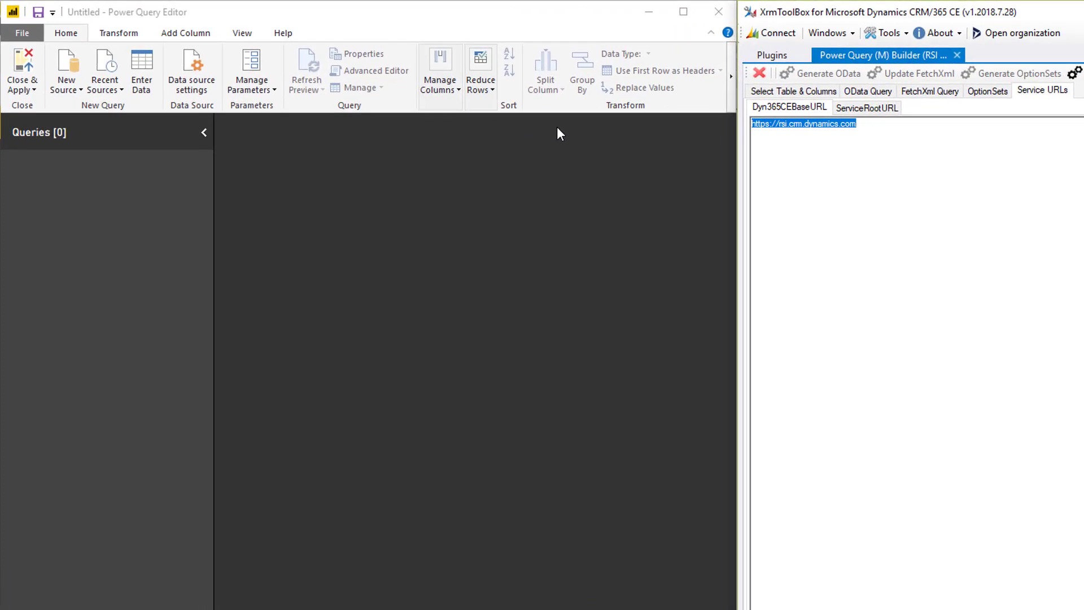
pyautogui.click(64, 91)
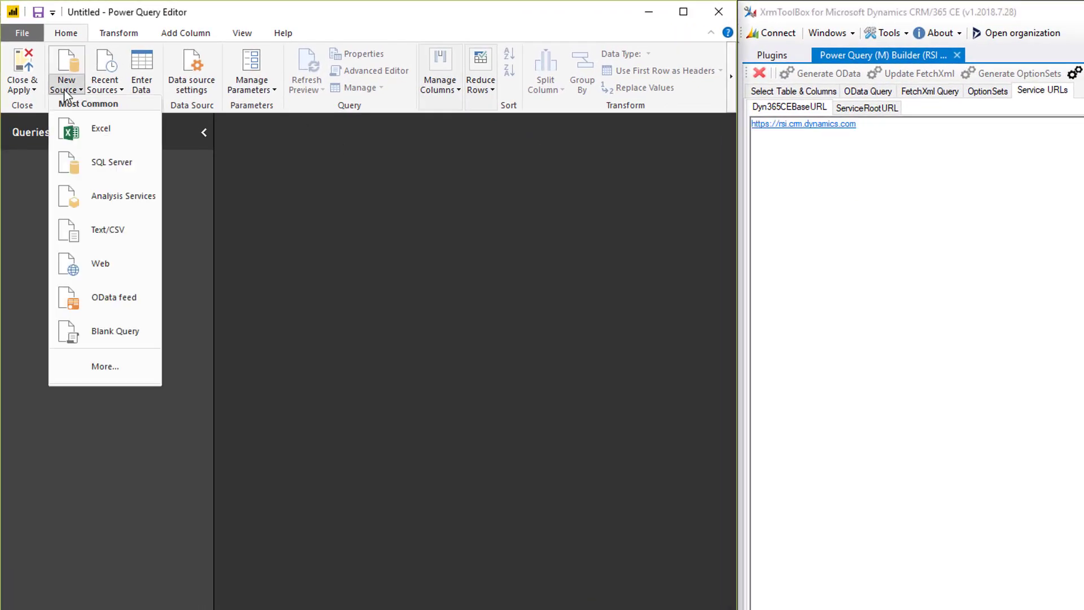
pyautogui.click(98, 331)
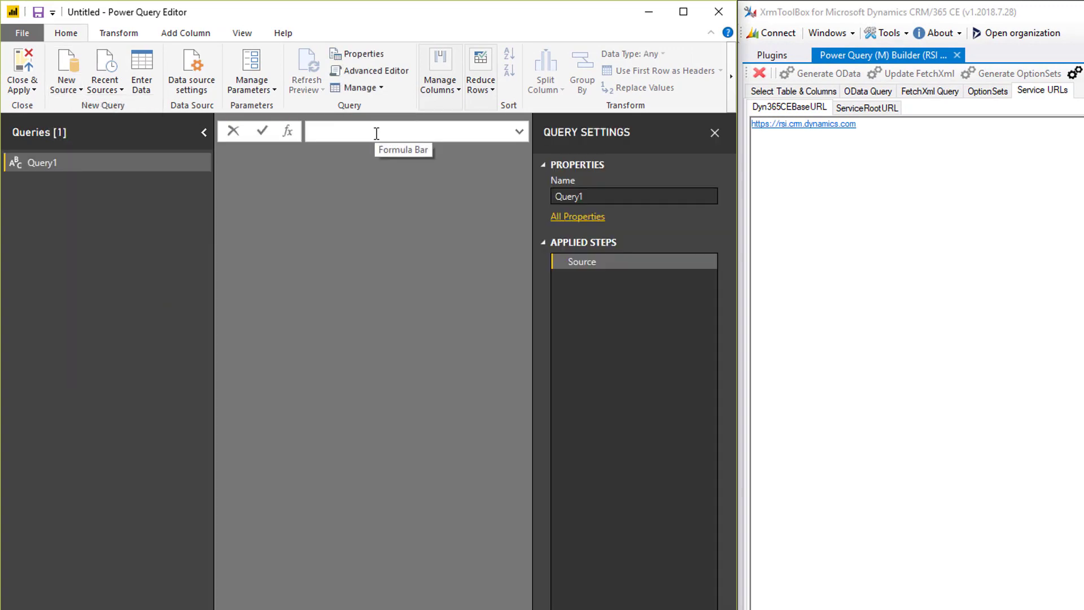
pyautogui.hotkey('ctrl', 'v')
# Rename the new query as Dyn365CEBaseURL
pyautogui.doubleClick(60, 167)
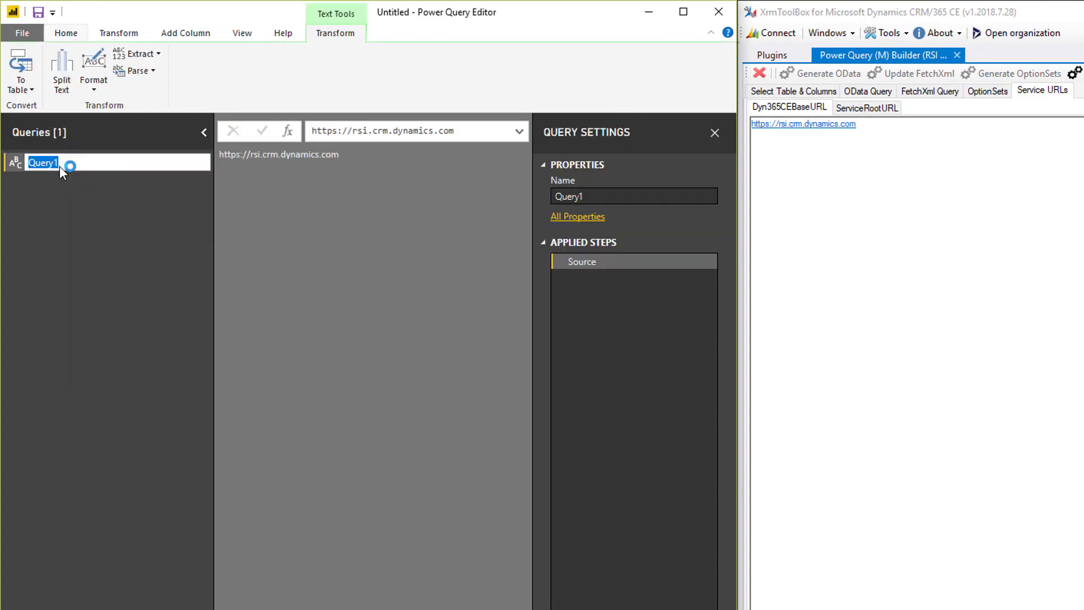
pyautogui.write('Dyn365CEBaseURL')
pyautogui.press('Return')
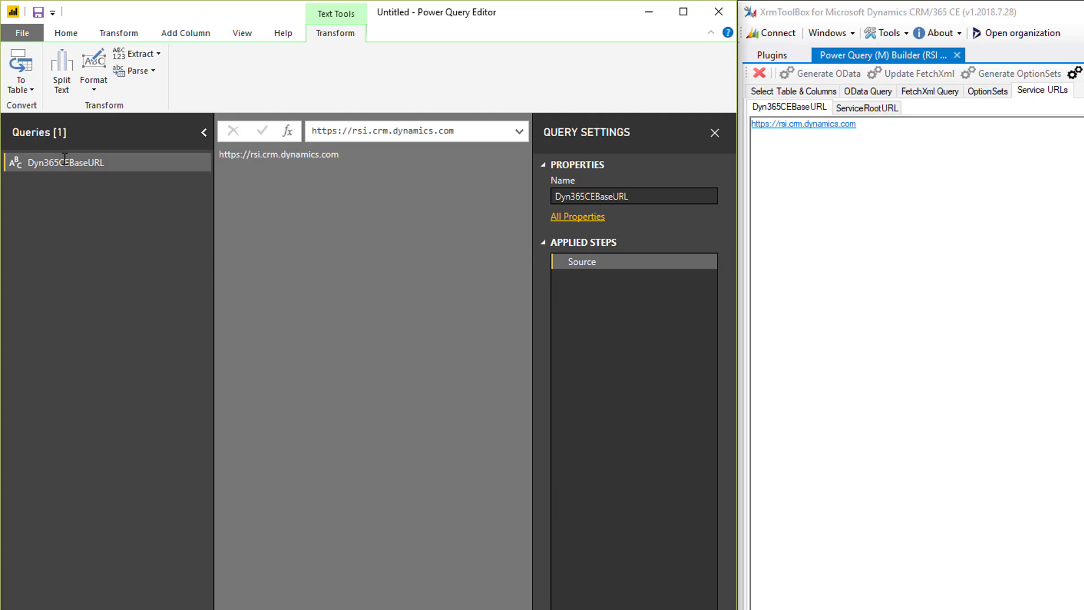
# Create another blank query with the ServiceRootURL formula =Dyn365CEBaseURL & "/api/data/v9.0" copied from the builder
pyautogui.click(866, 108)
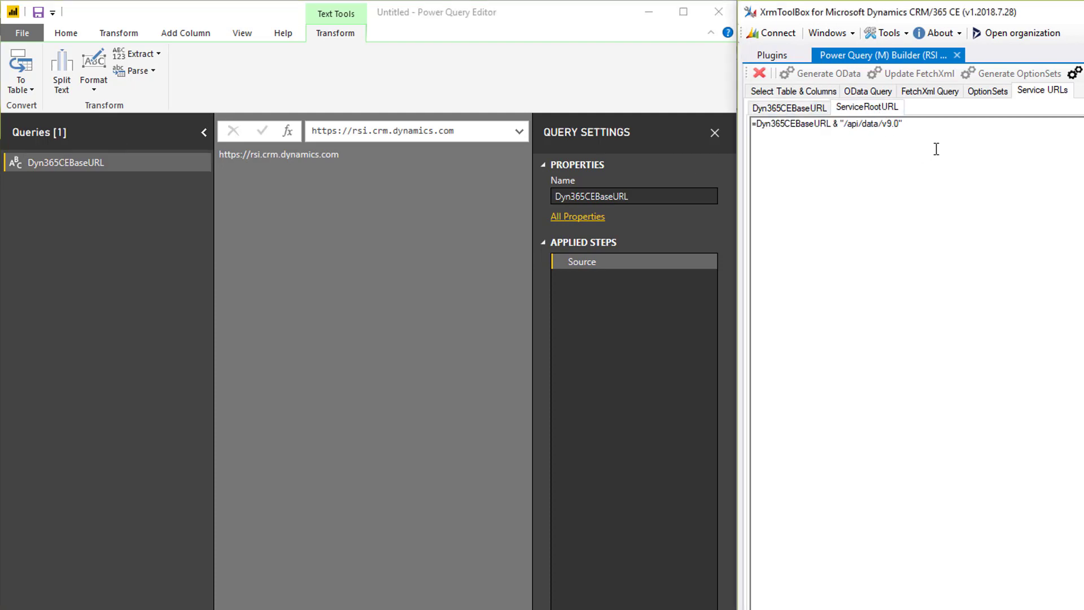
pyautogui.moveTo(903, 123); pyautogui.dragTo(757, 123)
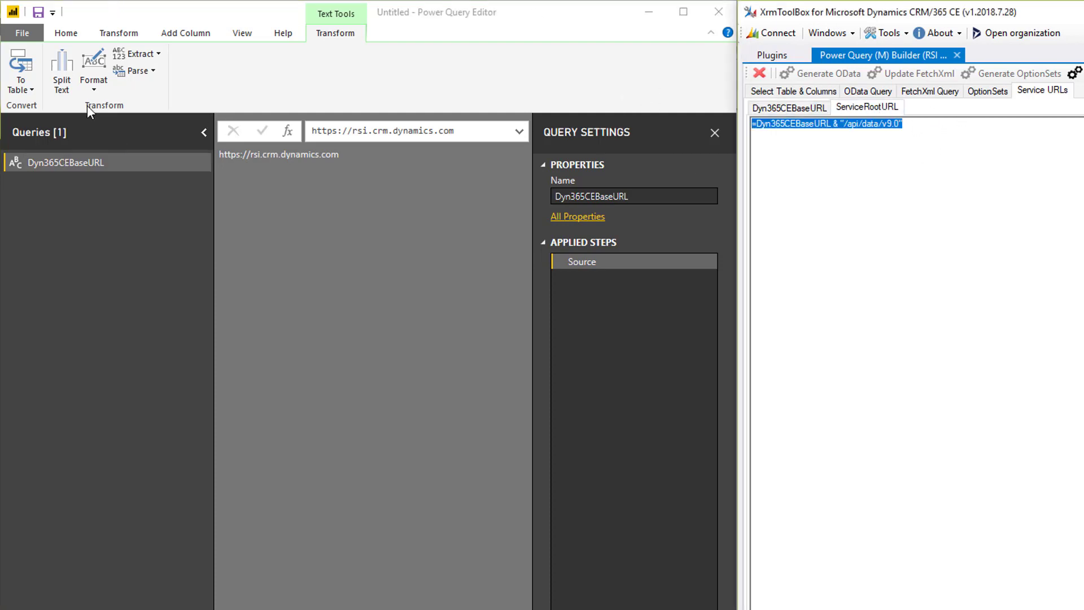
pyautogui.click(66, 39)
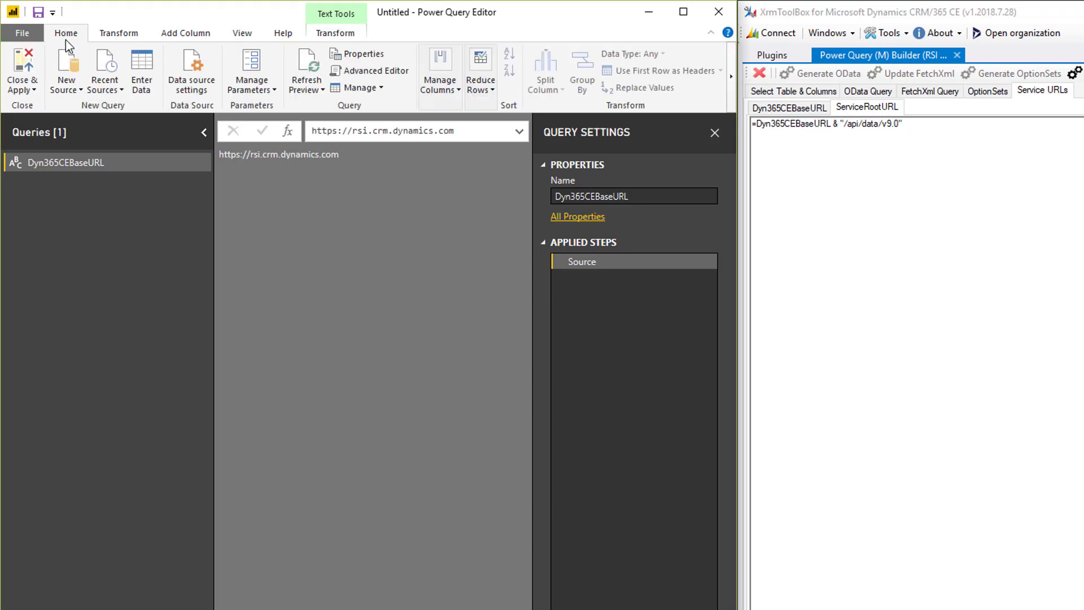
pyautogui.click(69, 89)
pyautogui.click(79, 335)
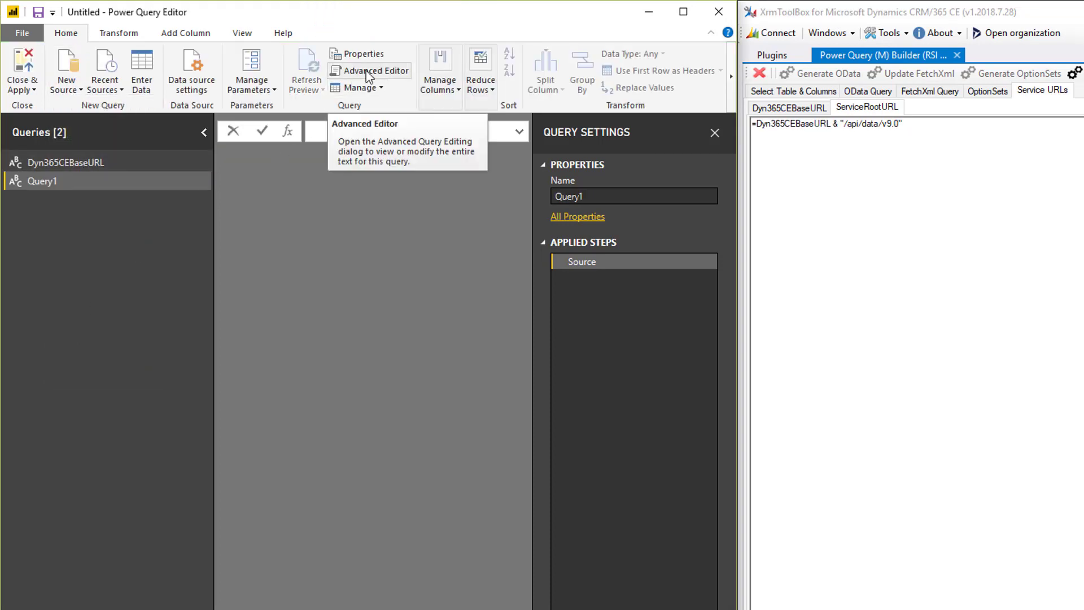
pyautogui.write('=Dyn365CEBaseURL & "/api/data/v9.0"')
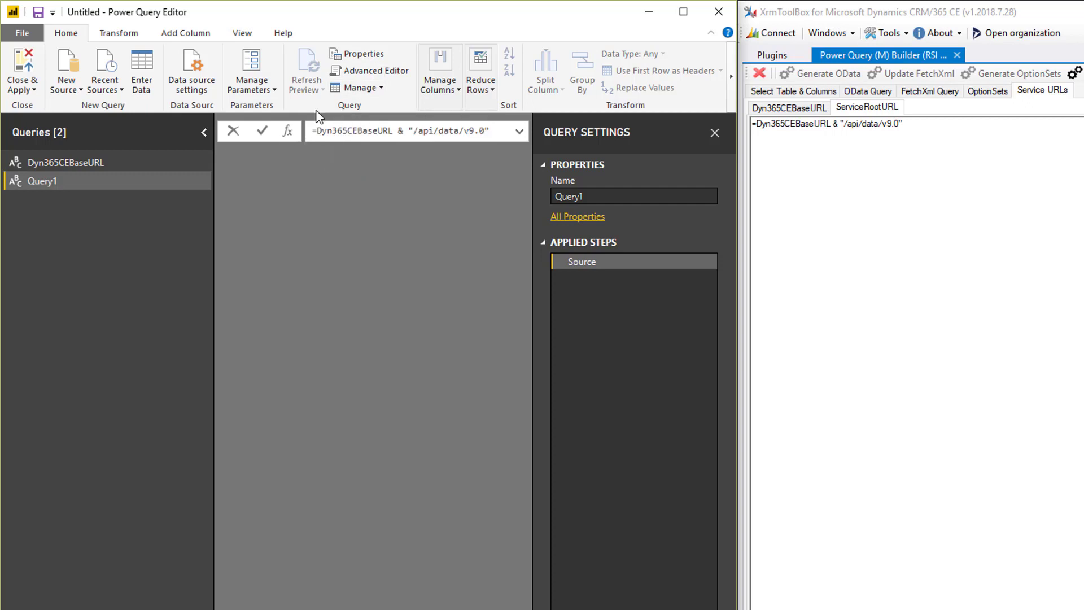
pyautogui.press('Return')
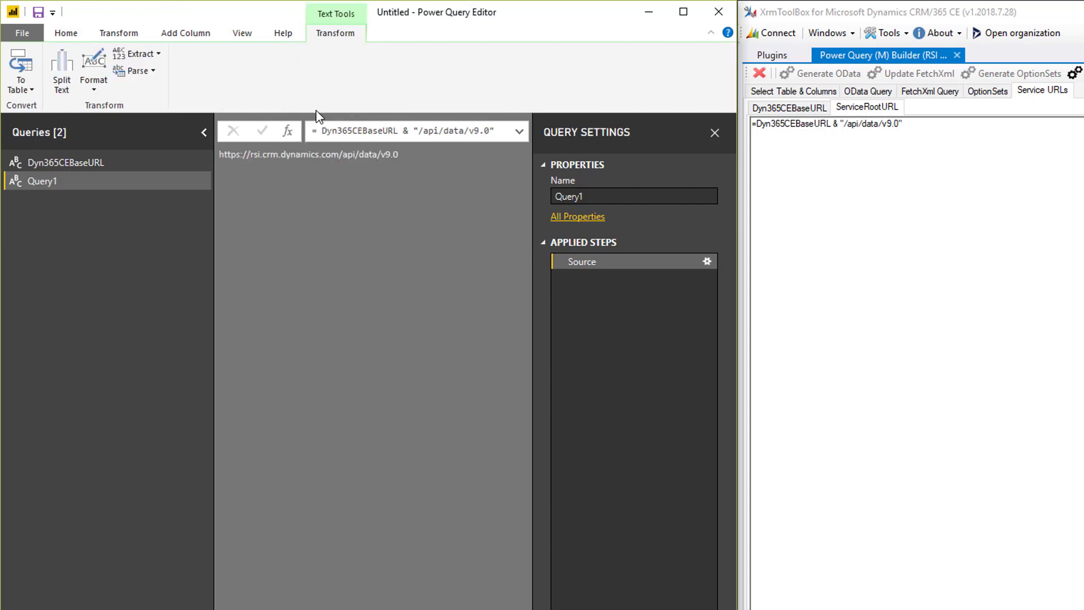
# Rename the second query as ServiceRootURL
pyautogui.doubleClick(101, 184)
pyautogui.write('Ser')
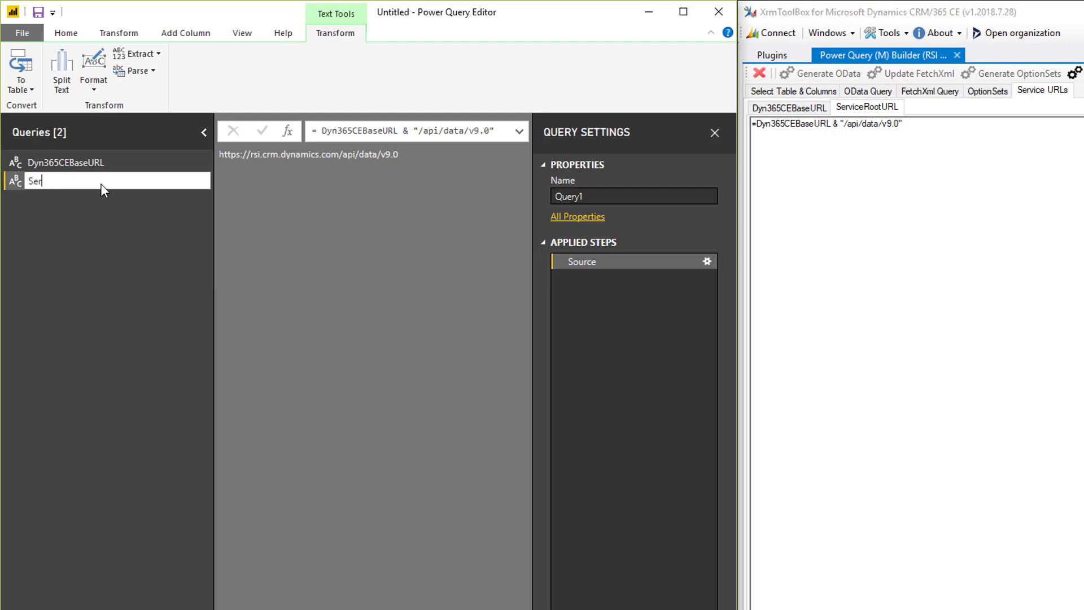
pyautogui.write('viceRootURL')
pyautogui.press('Return')
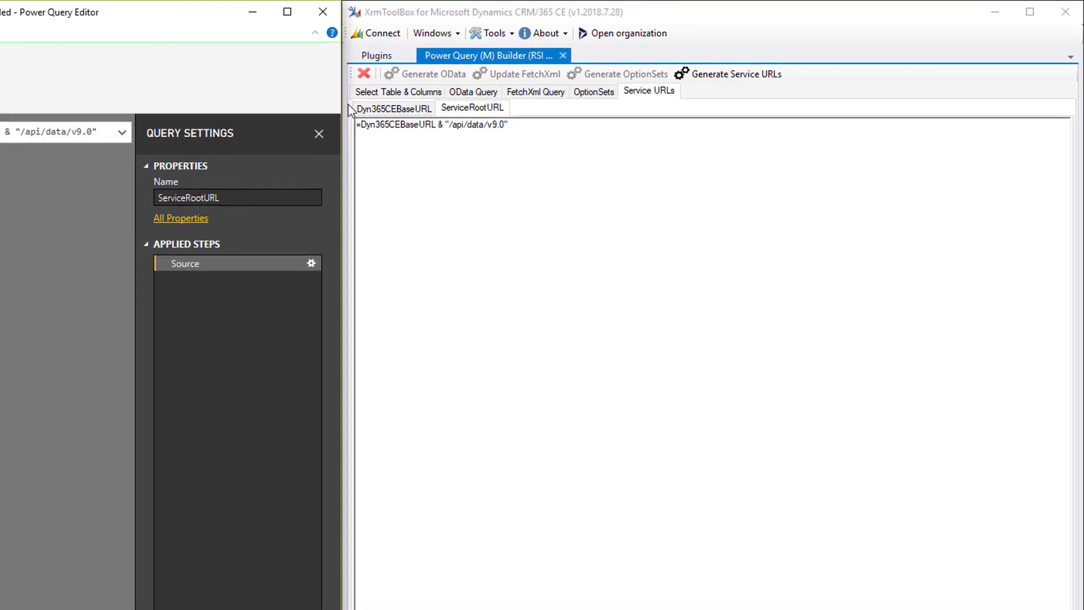
# Select the Account entity and its Accounts for Power Query Builder Demo view in the builder
pyautogui.click(402, 93)
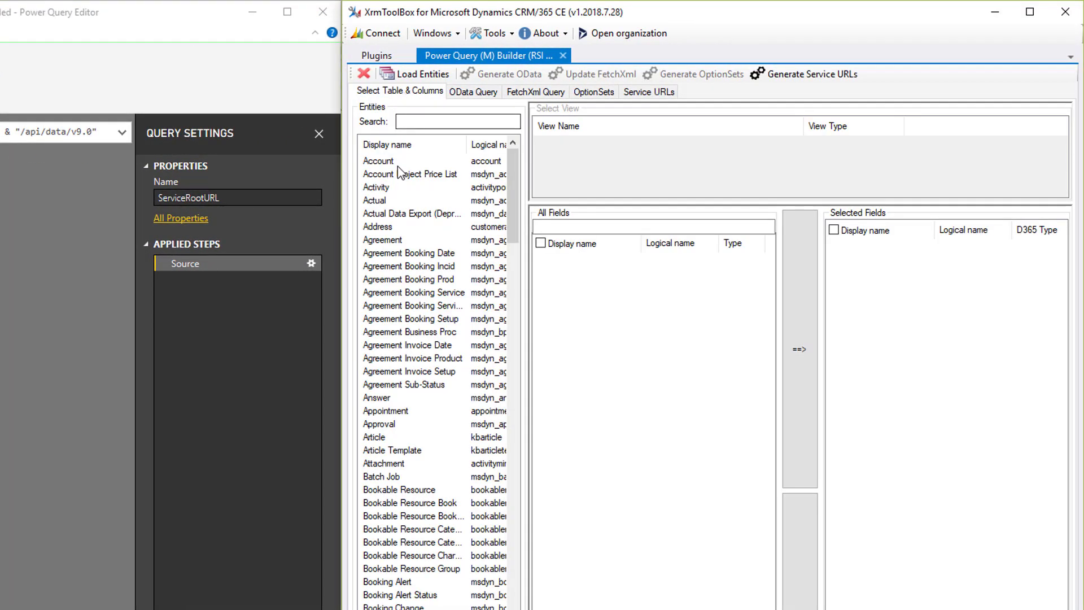
pyautogui.click(426, 163)
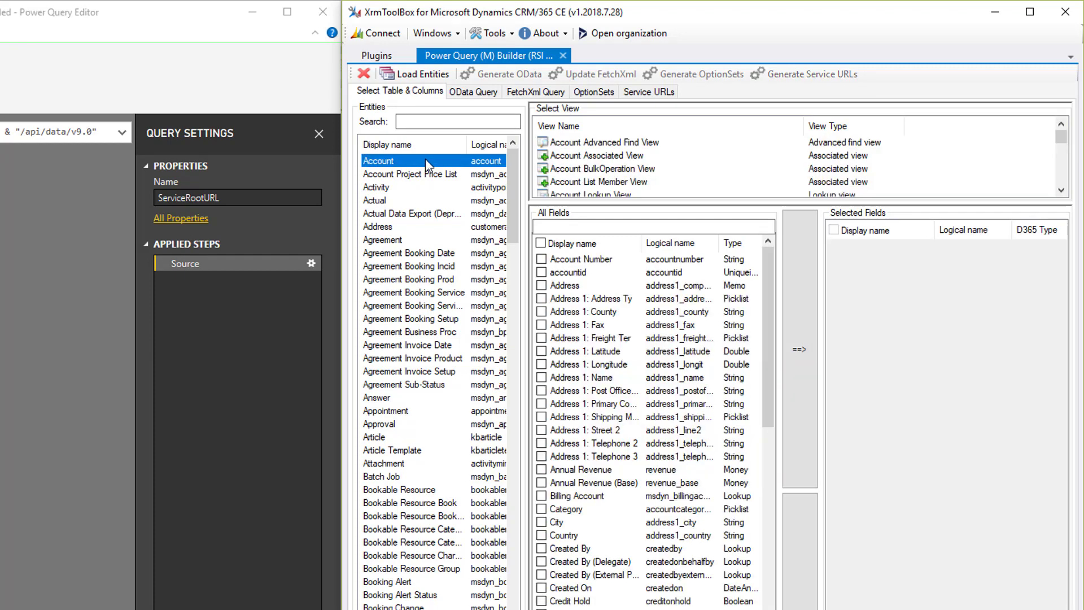
pyautogui.moveTo(797, 204); pyautogui.dragTo(796, 303)
pyautogui.click(668, 236)
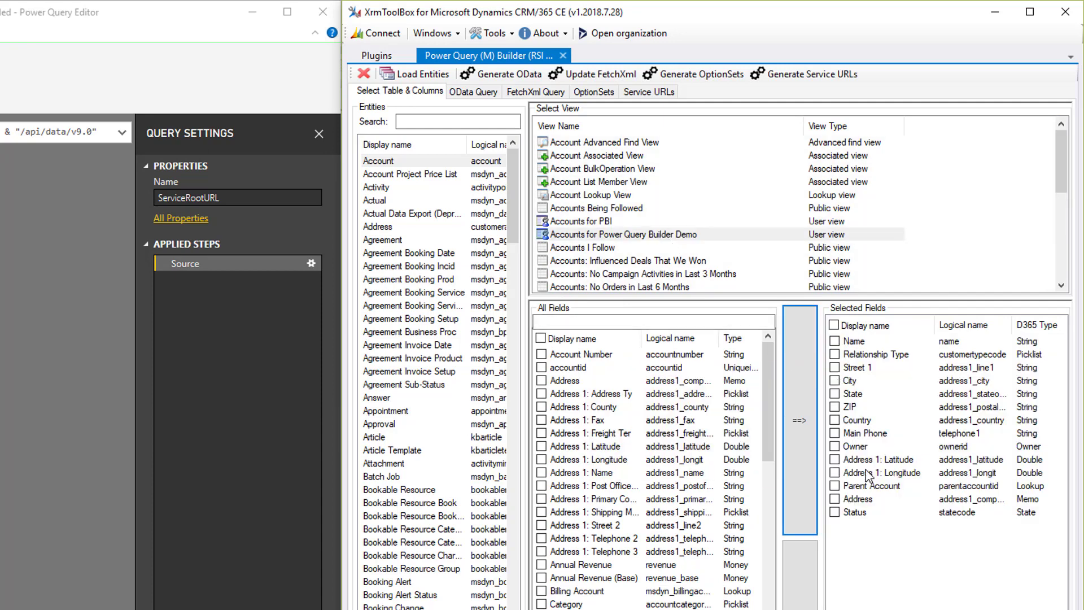
# Enable Add Record URL, generate the FetchXml query and copy the whole generated query
pyautogui.click(584, 76)
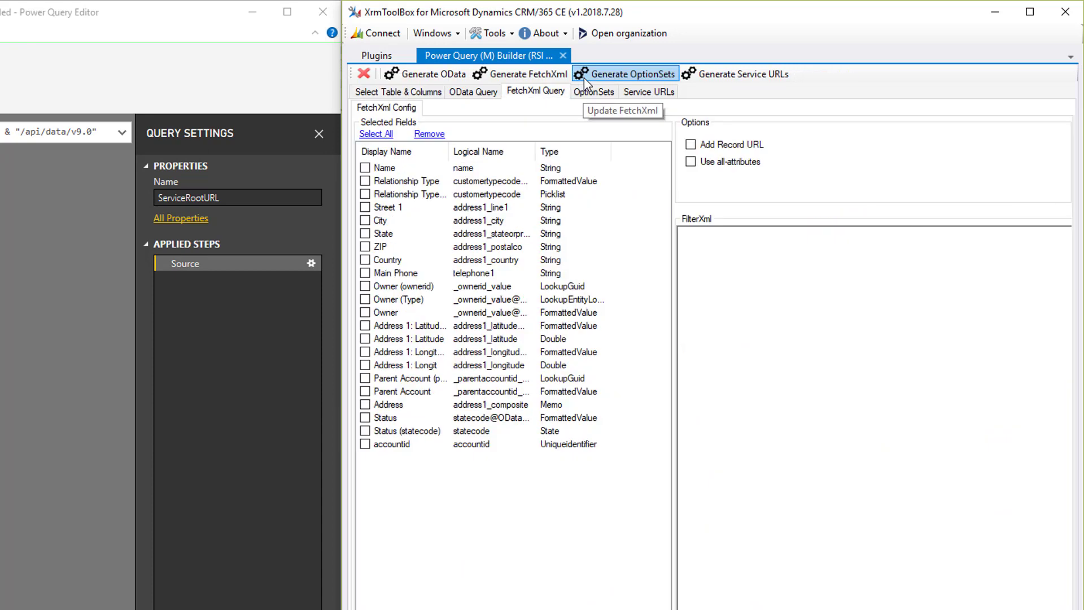
pyautogui.click(690, 145)
pyautogui.click(524, 76)
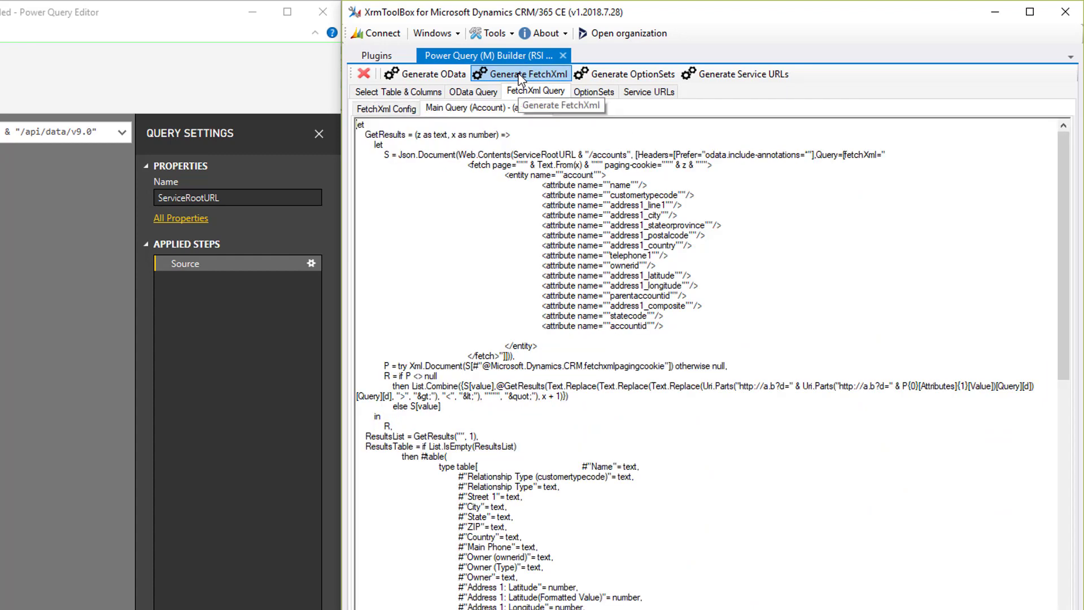
pyautogui.hotkey('ctrl', 'a')
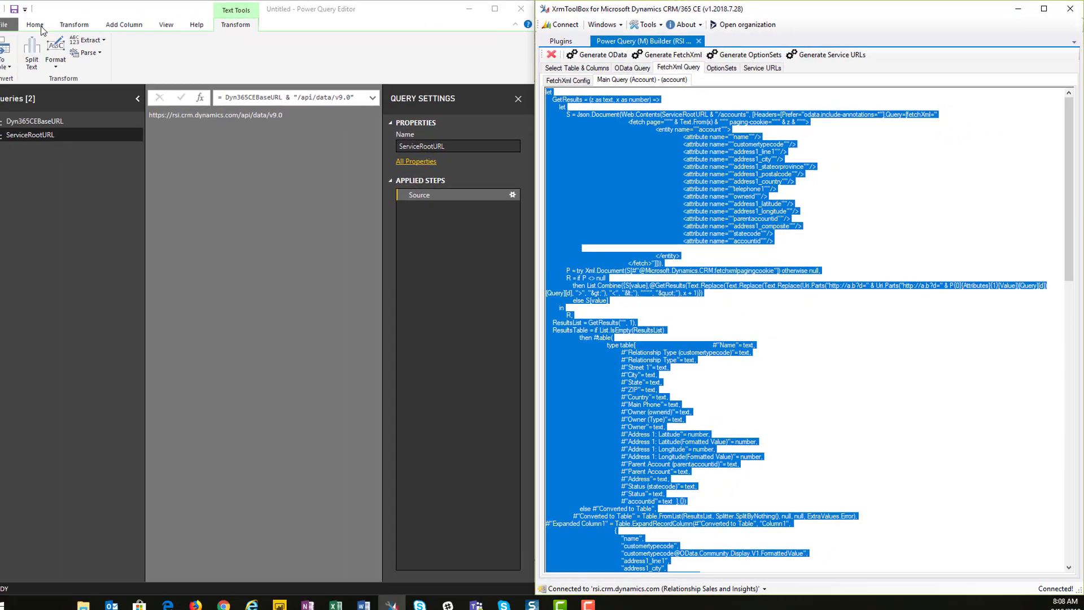
# Create a blank query and replace its code in the Advanced Editor with the copied FetchXml query
pyautogui.click(56, 28)
pyautogui.click(49, 24)
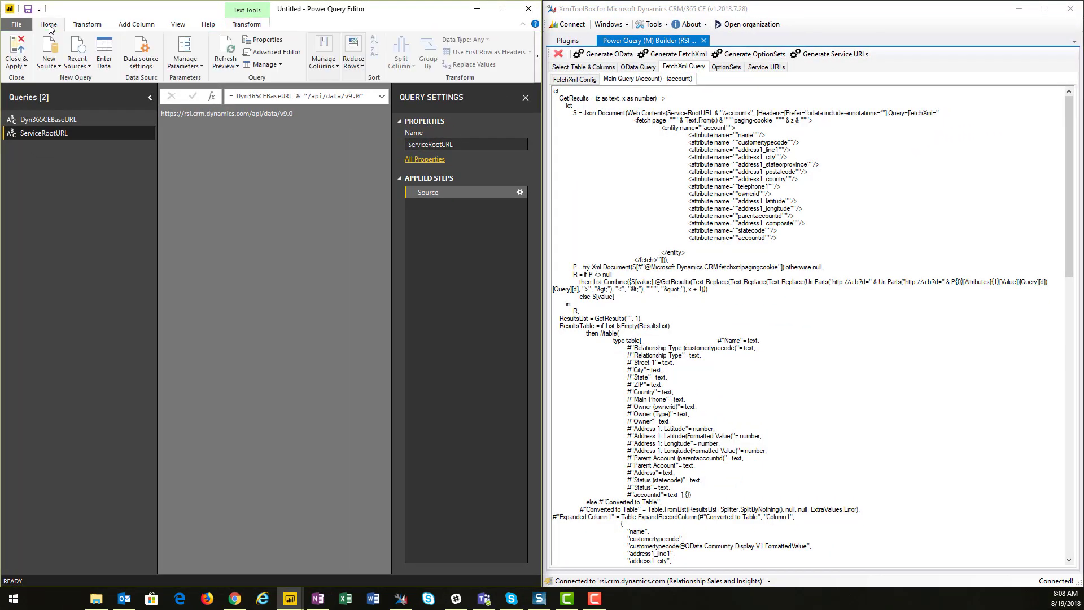
pyautogui.click(49, 63)
pyautogui.click(69, 243)
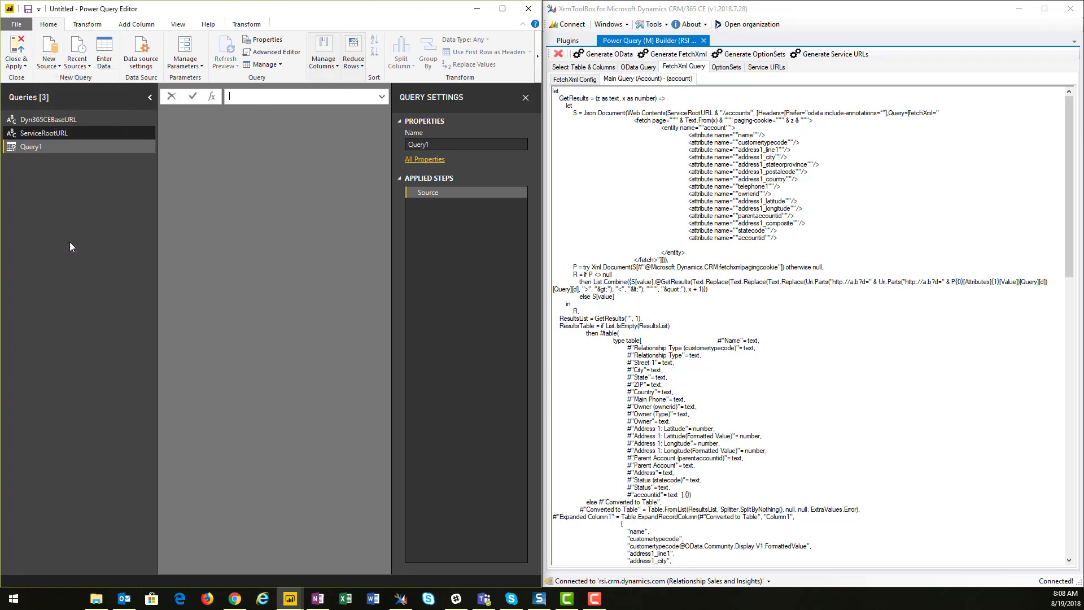
pyautogui.click(272, 55)
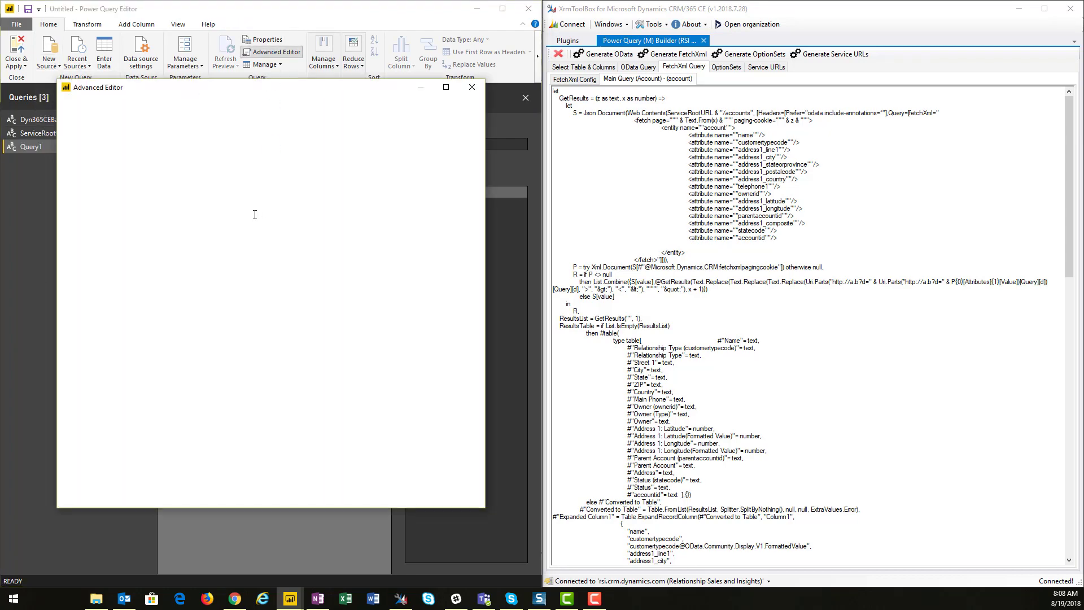
pyautogui.hotkey('ctrl', 'a')
pyautogui.hotkey('ctrl', 'v')
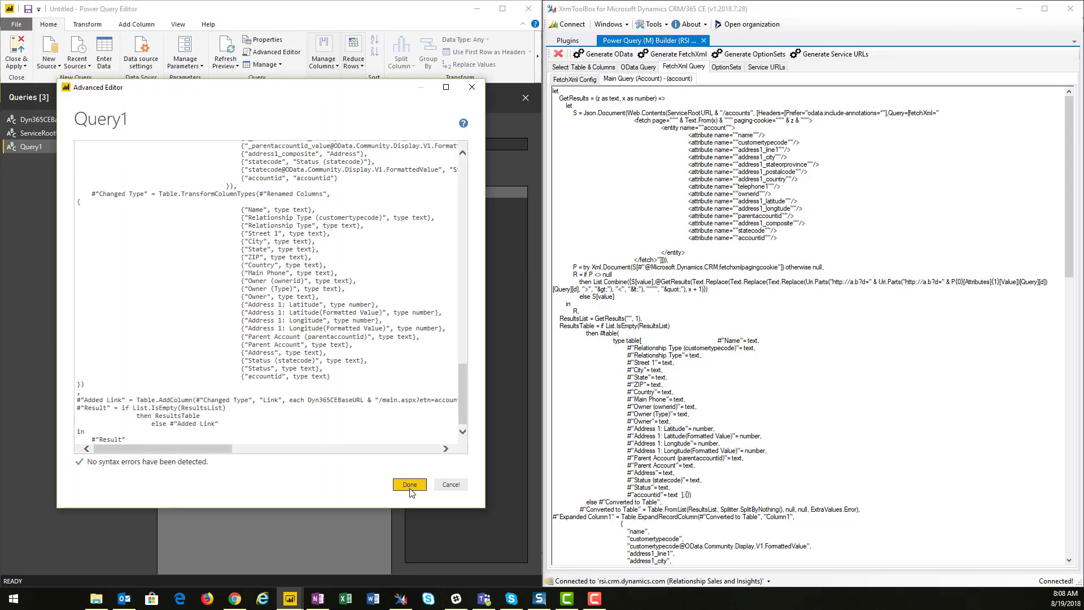
pyautogui.click(410, 484)
# Rename the new query as Accounts
pyautogui.doubleClick(42, 146)
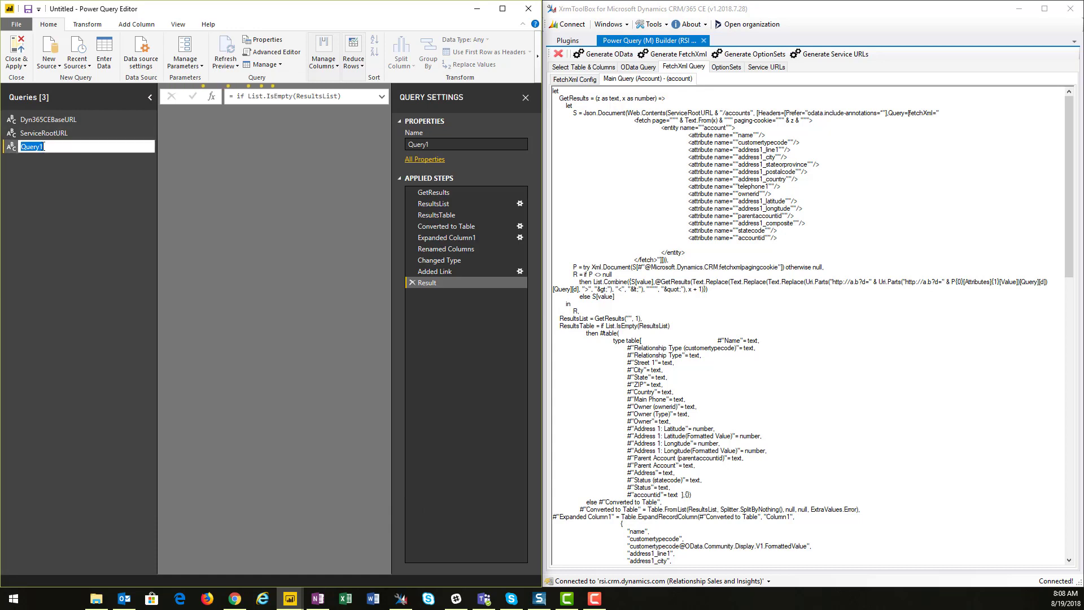
pyautogui.write('Acc')
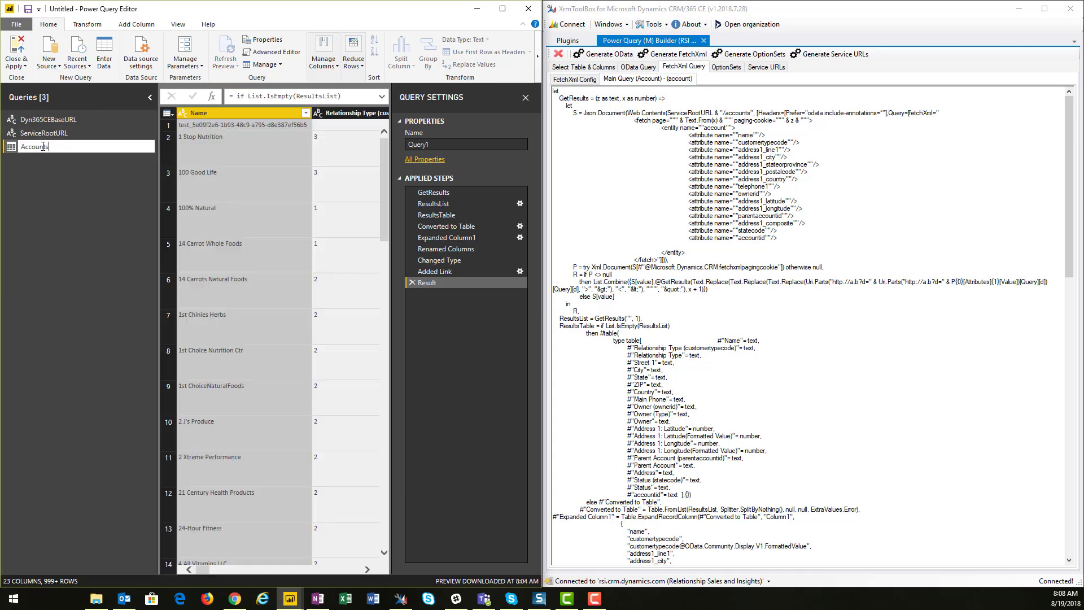
pyautogui.write('ounts')
pyautogui.press('Return')
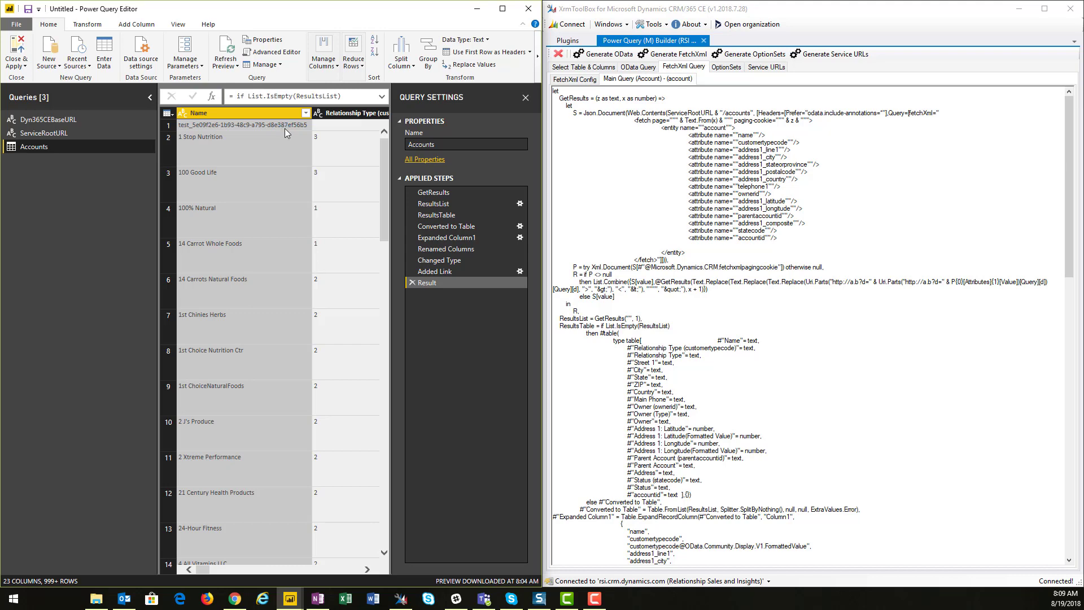
# Select the Opportunity entity and its Opportunities for Power Query Builder Demo view in the builder
pyautogui.click(571, 67)
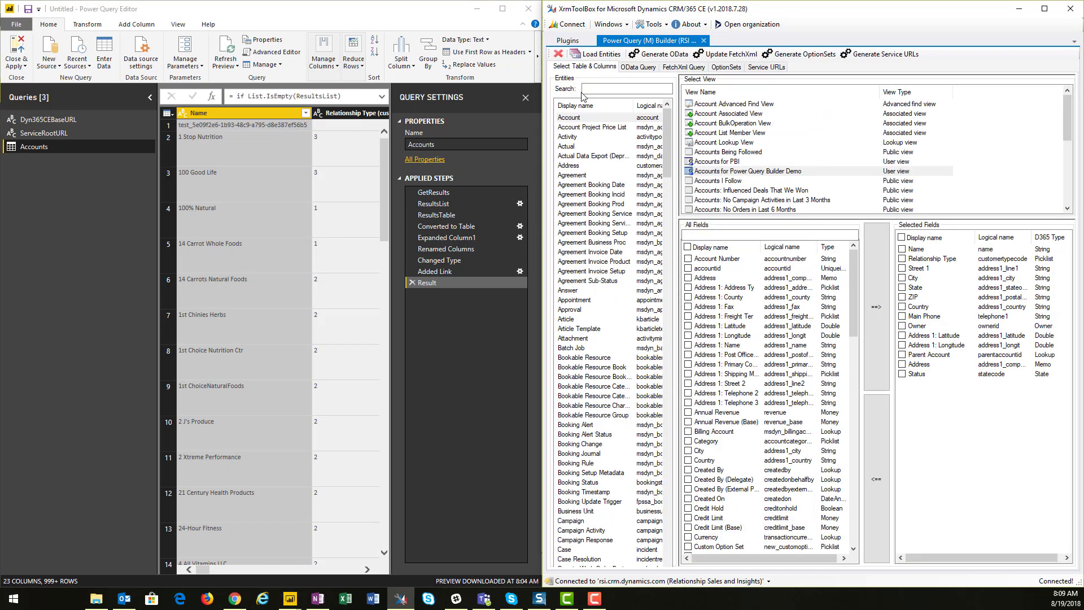
pyautogui.write('opp')
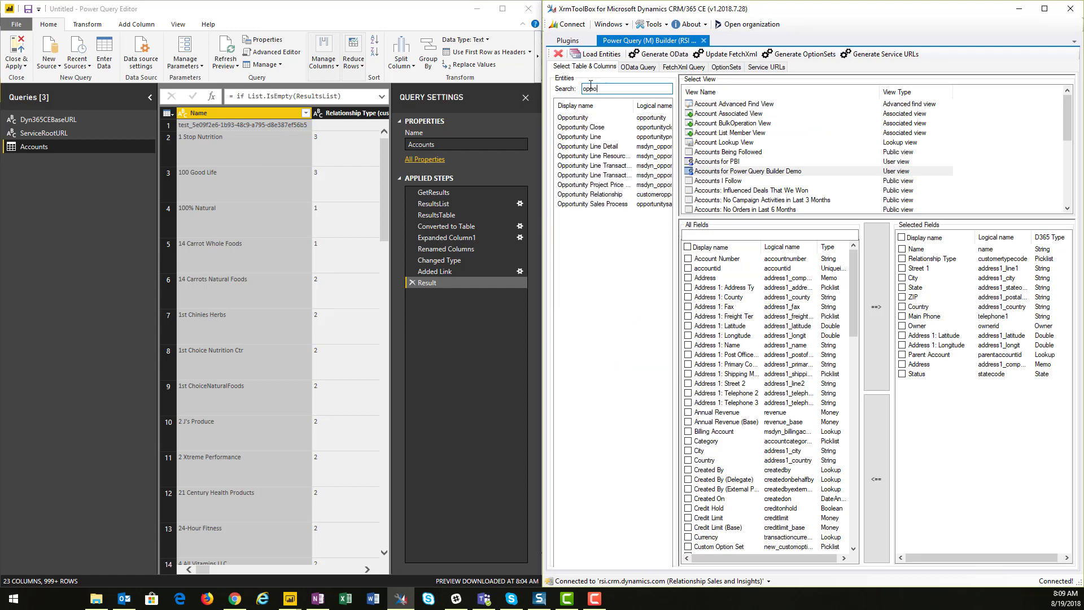
pyautogui.write('o')
pyautogui.click(590, 117)
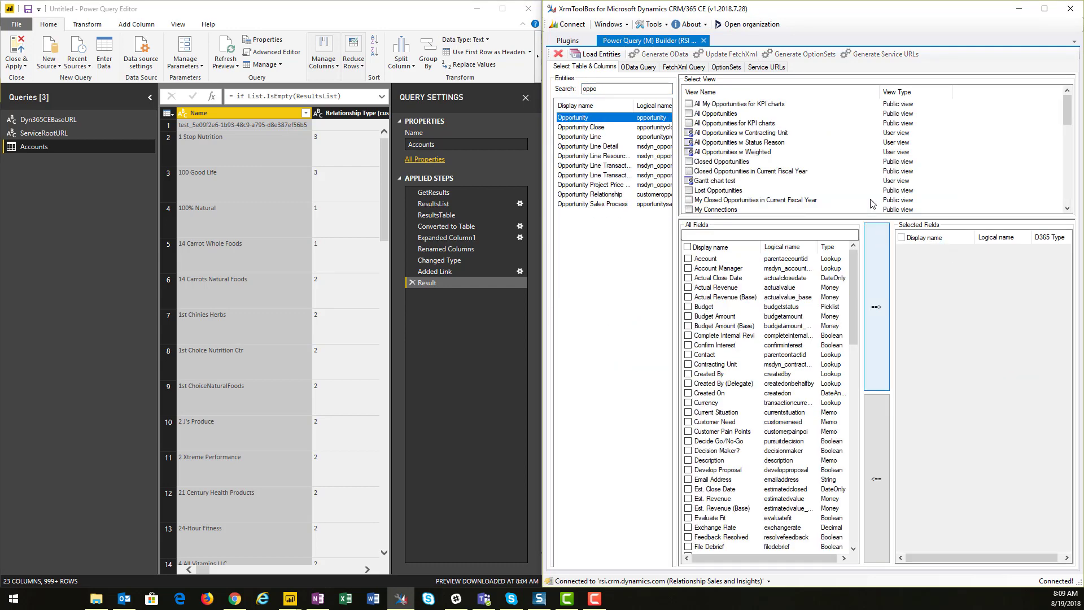
pyautogui.scroll(-1, 871, 174)
pyautogui.scroll(-1, 871, 173)
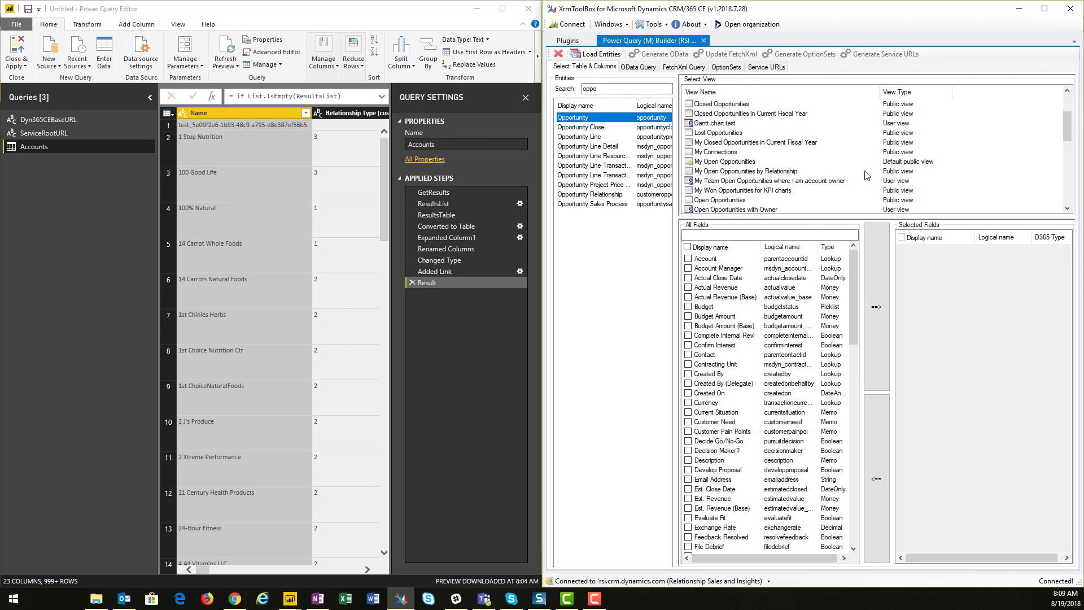
pyautogui.scroll(-3, 801, 179)
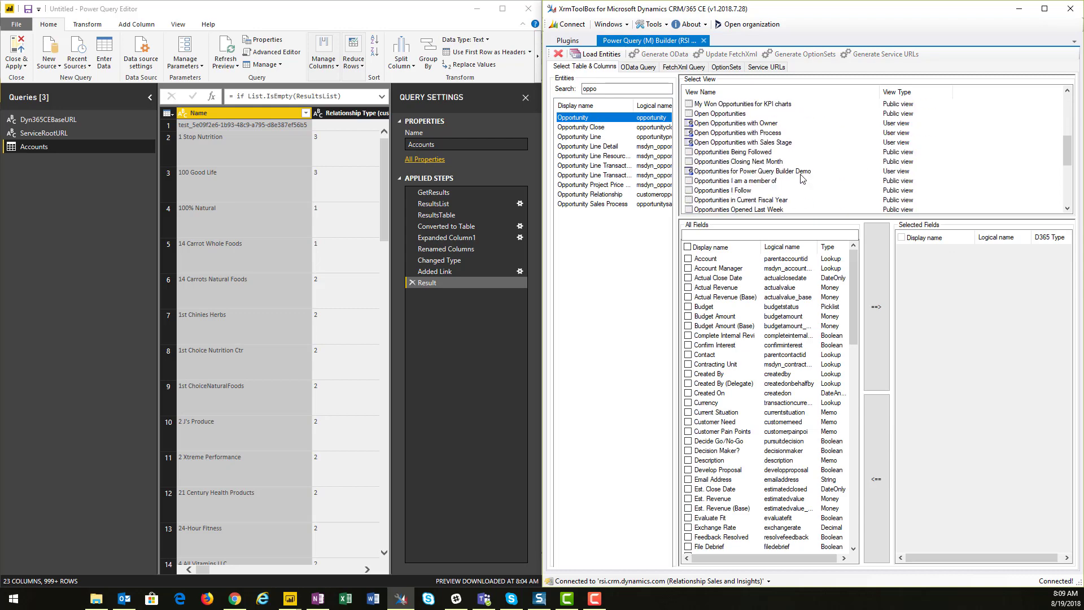
pyautogui.click(799, 172)
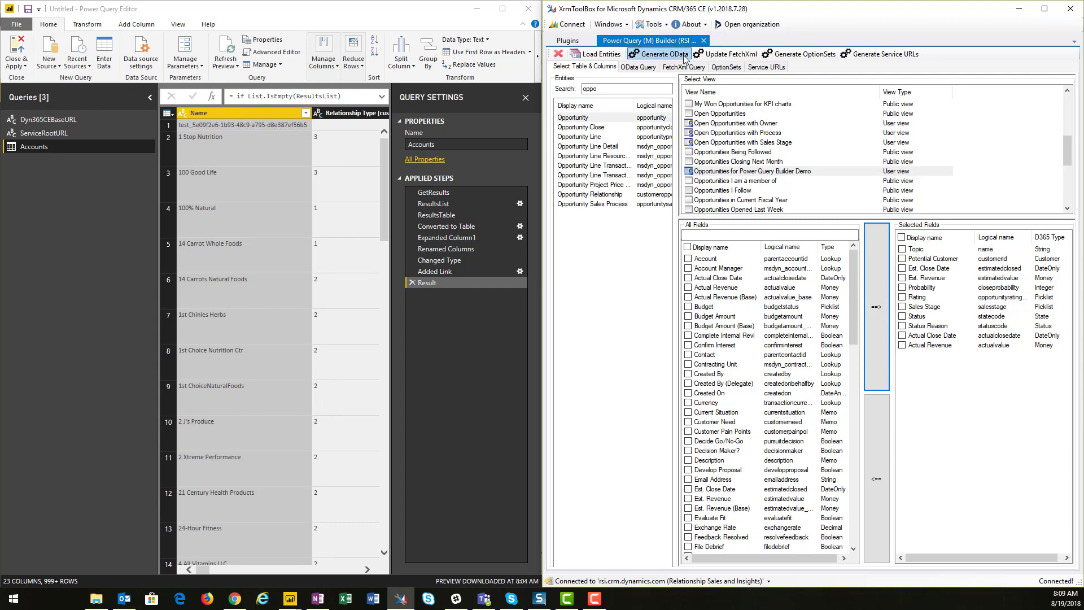
# Update and generate the FetchXml query for opportunities, then copy the whole generated query
pyautogui.click(715, 57)
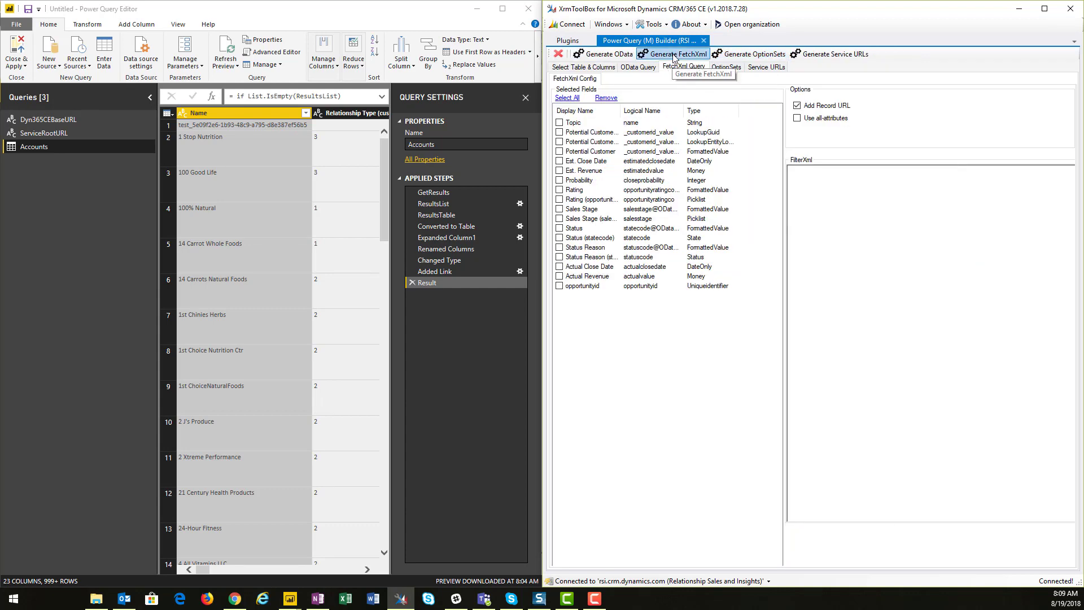
pyautogui.click(673, 55)
pyautogui.hotkey('ctrl', 'a')
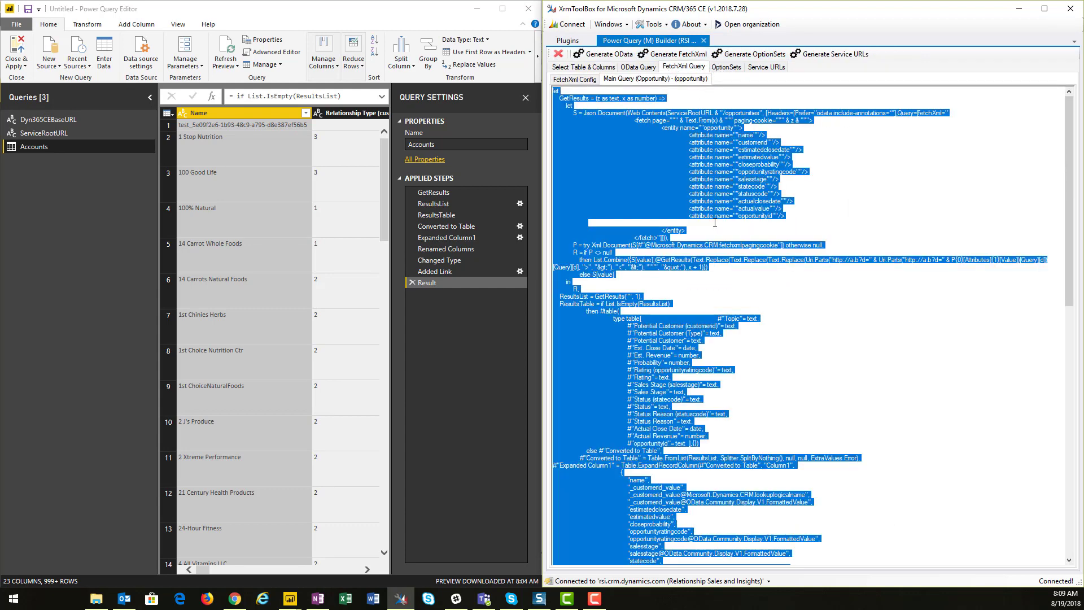
# Create a blank query and replace its code in the Advanced Editor with the copied opportunity query
pyautogui.click(52, 66)
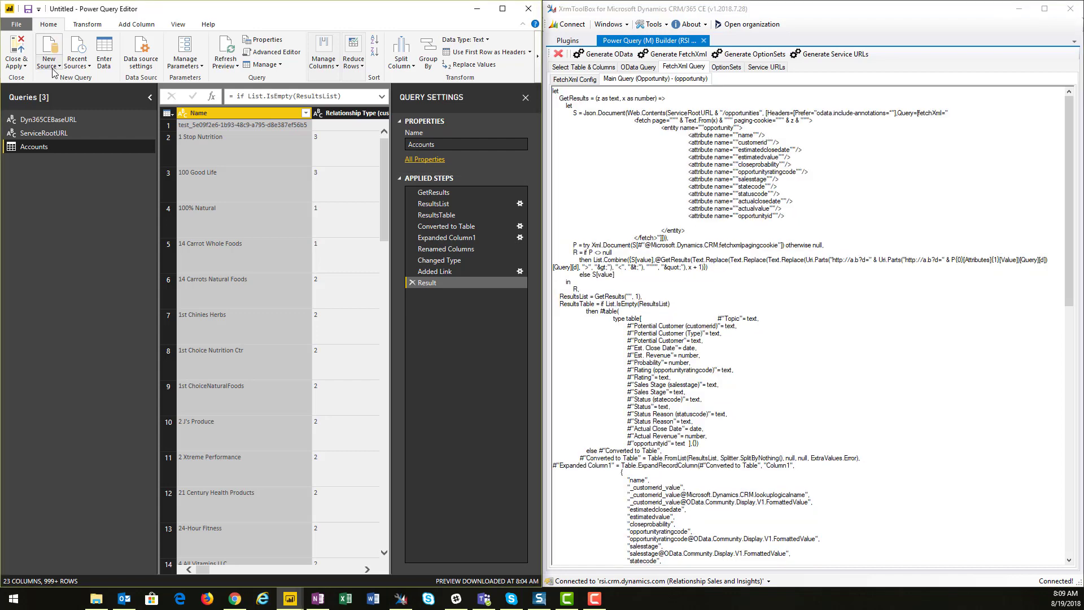
pyautogui.click(61, 248)
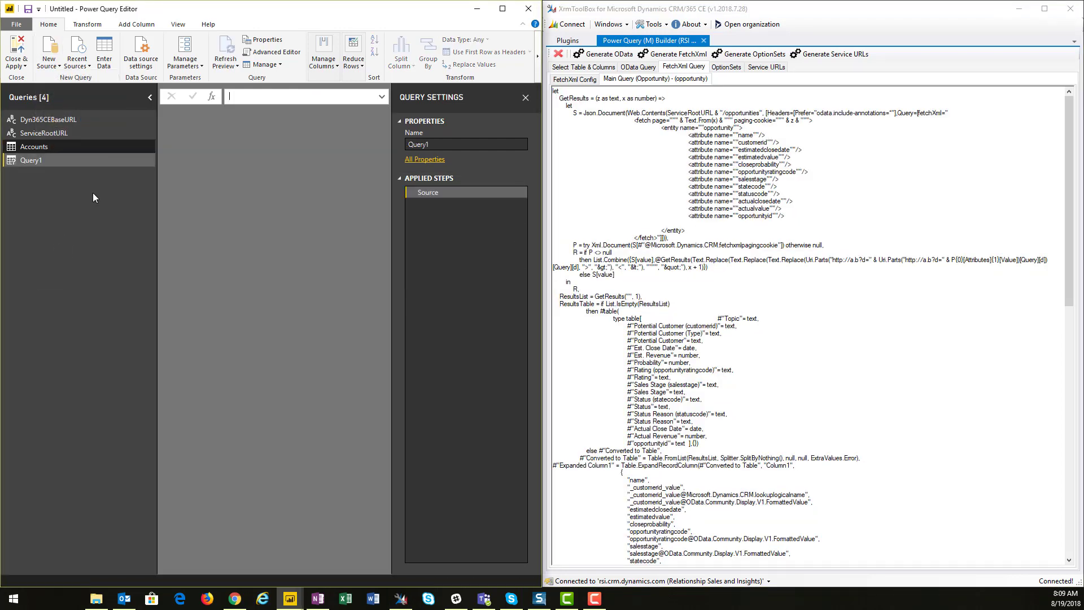
pyautogui.click(275, 52)
pyautogui.hotkey('ctrl', 'a')
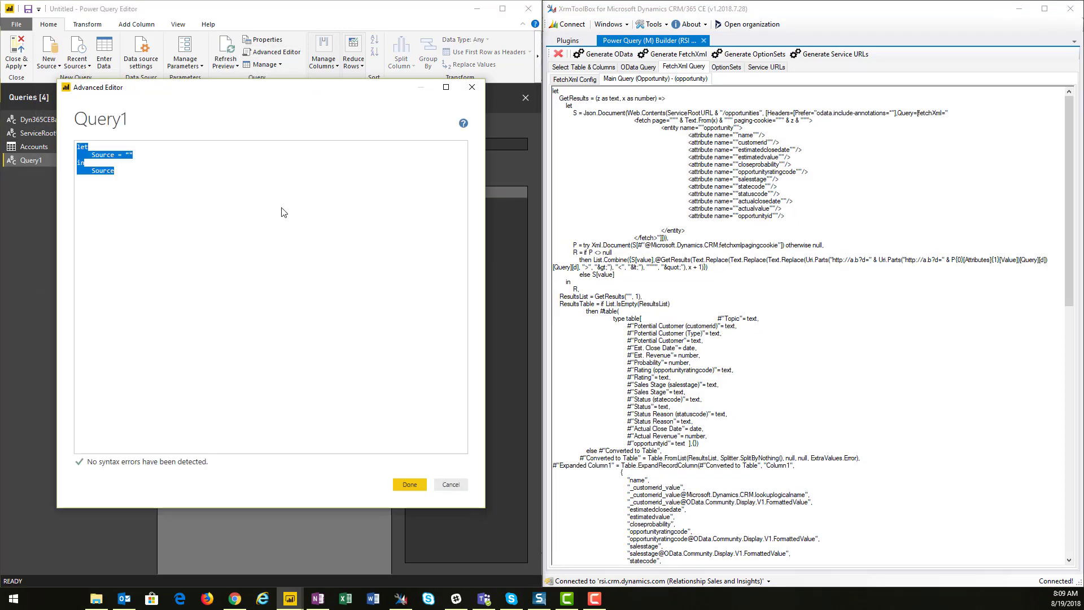
pyautogui.hotkey('ctrl', 'v')
pyautogui.click(409, 485)
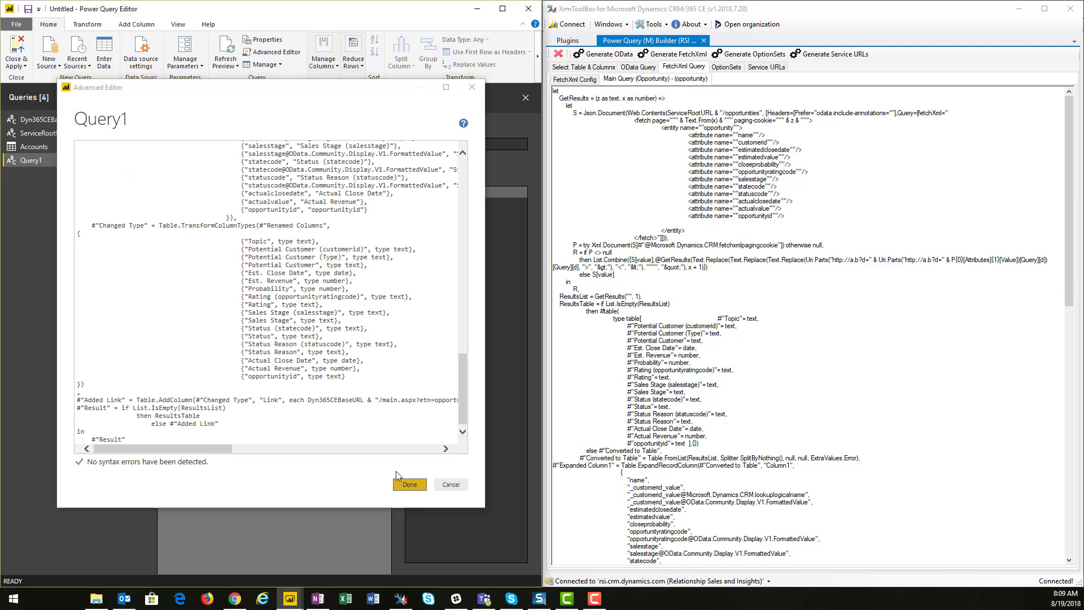
# Rename the new query as Opportunity
pyautogui.doubleClick(38, 160)
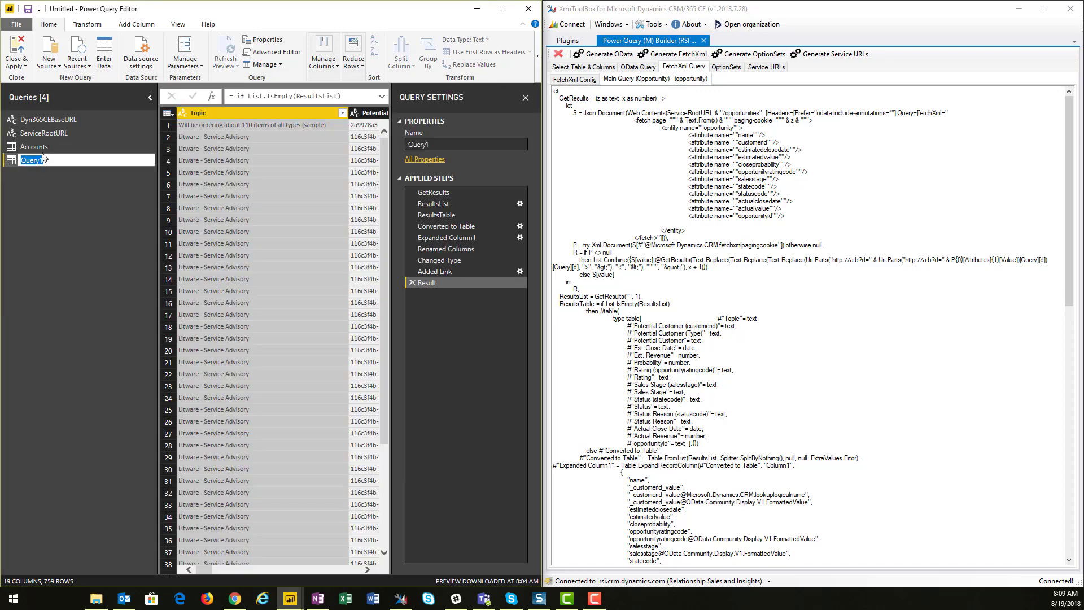
pyautogui.write('Opportunity')
pyautogui.press('Return')
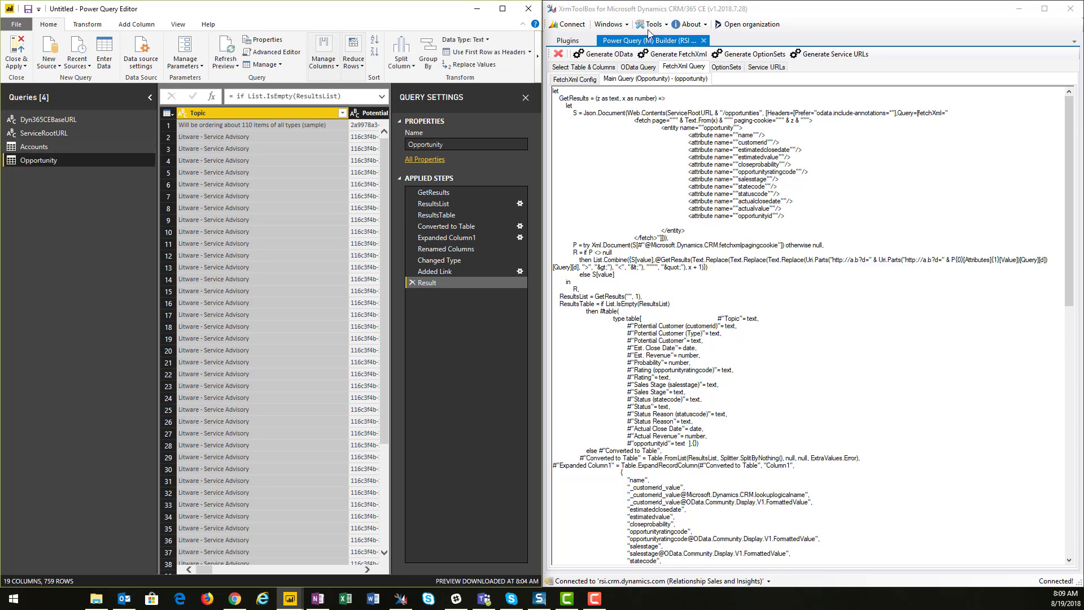
# Select the Case entity and its Cases Power Query Builder Demo view in the builder
pyautogui.click(604, 55)
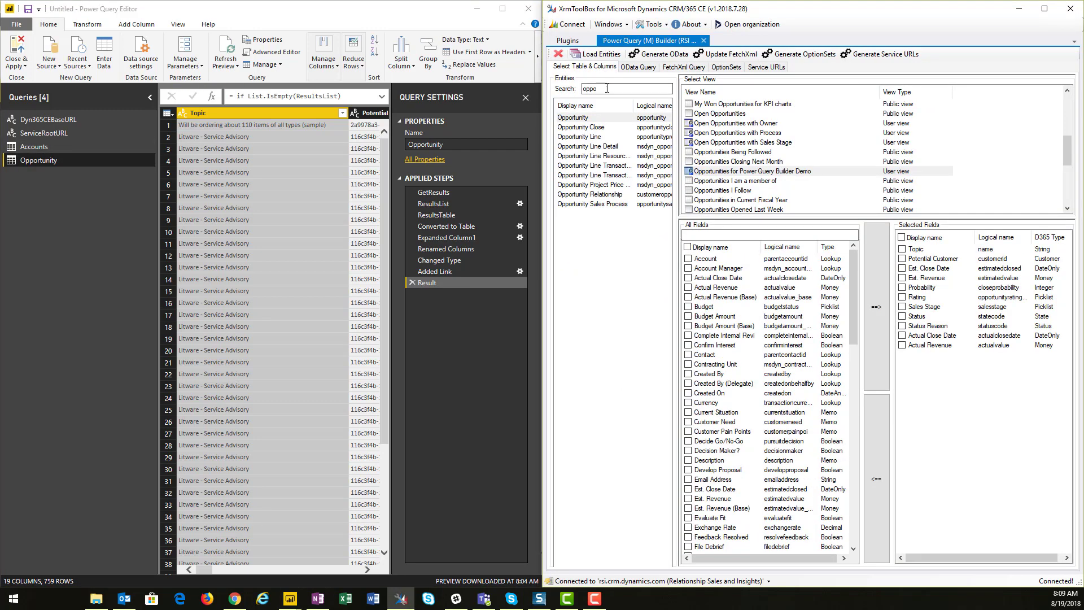
pyautogui.write('case')
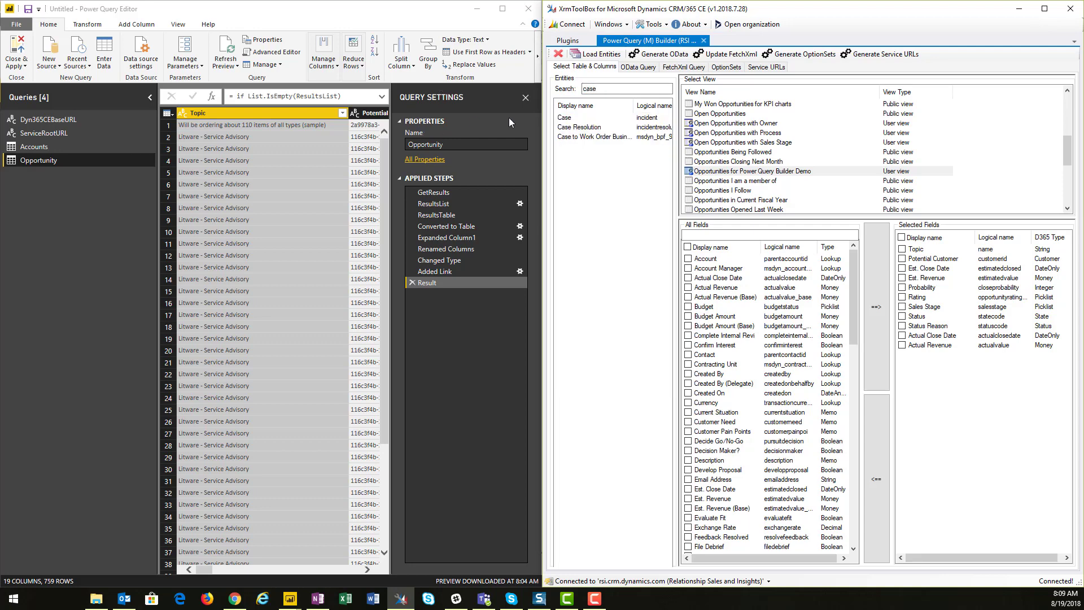
pyautogui.click(604, 118)
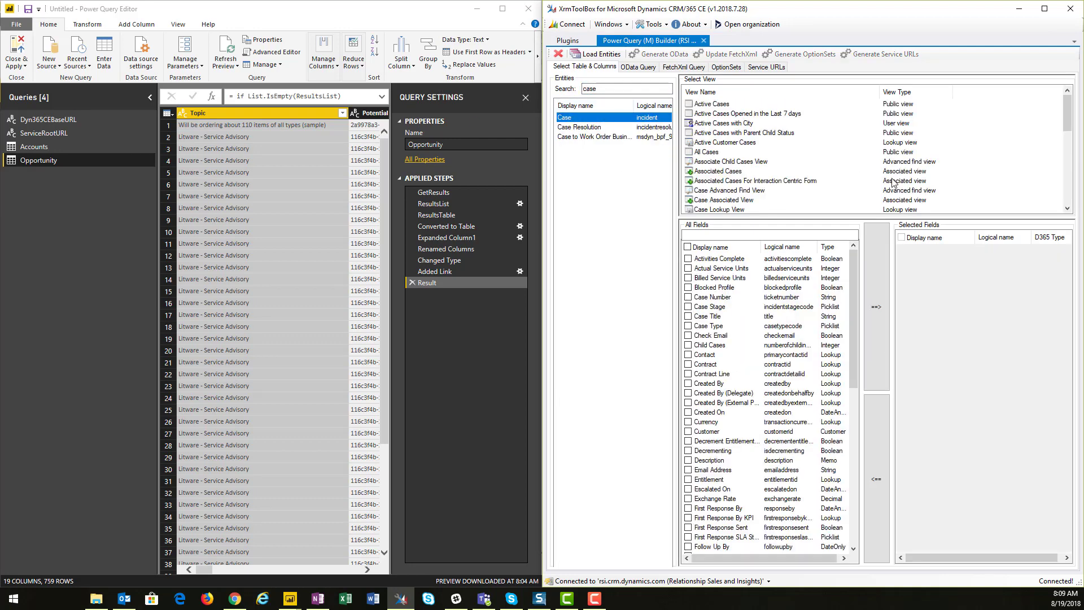
pyautogui.scroll(-1, 885, 175)
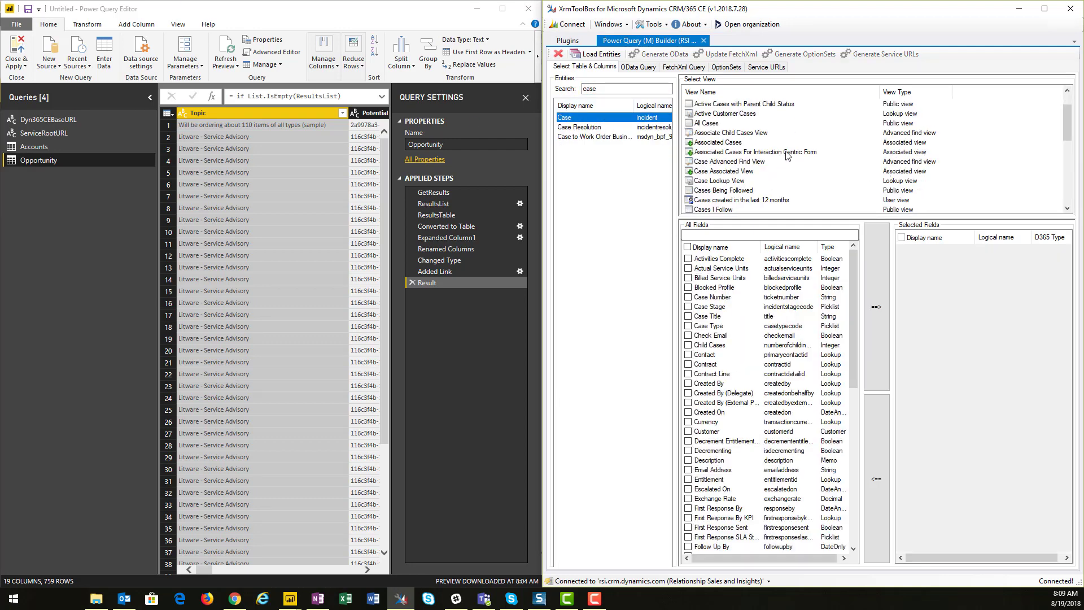
pyautogui.scroll(-1, 788, 155)
pyautogui.click(788, 200)
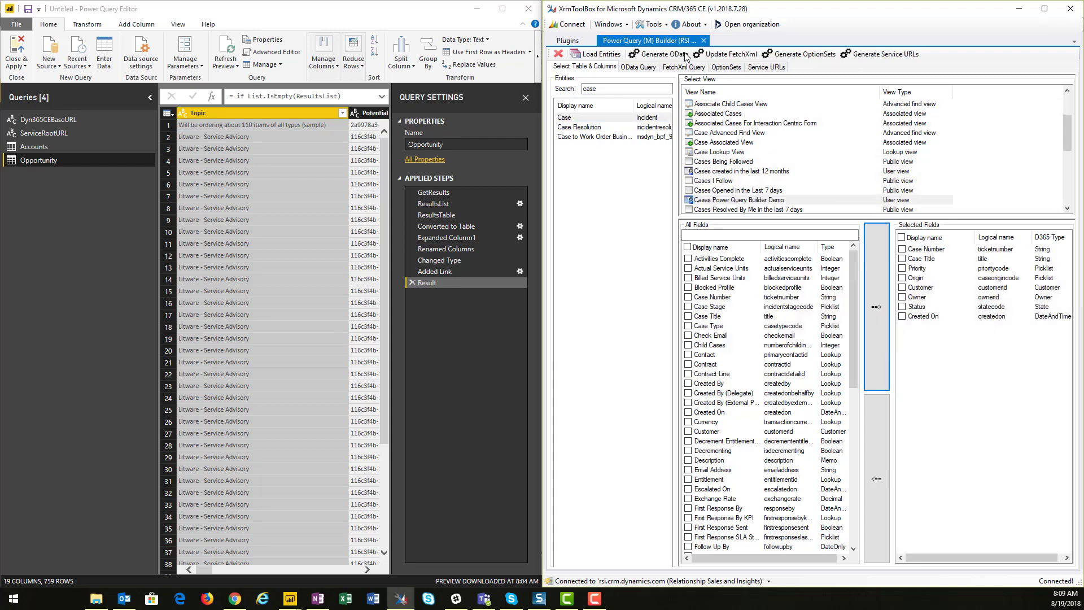
# Update and generate the FetchXml query for cases, then copy the whole generated query
pyautogui.click(728, 54)
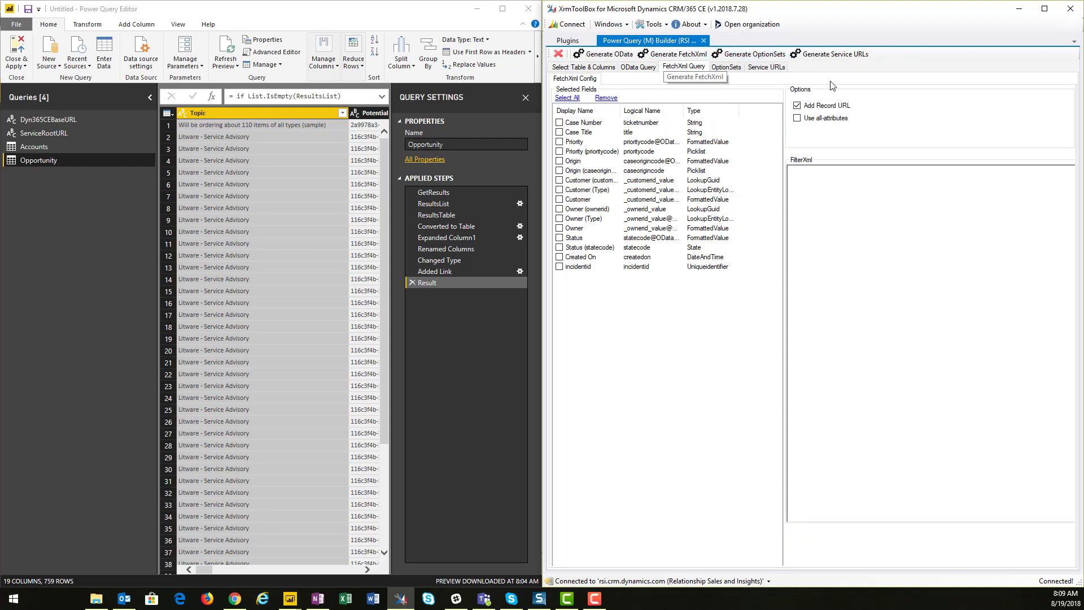
pyautogui.click(672, 53)
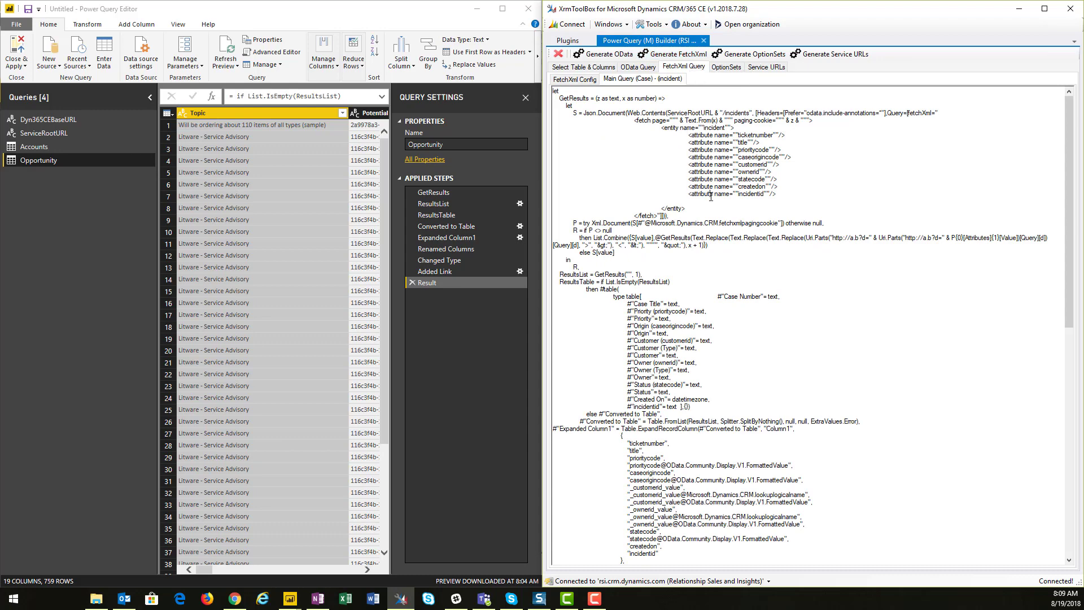
pyautogui.hotkey('ctrl', 'a')
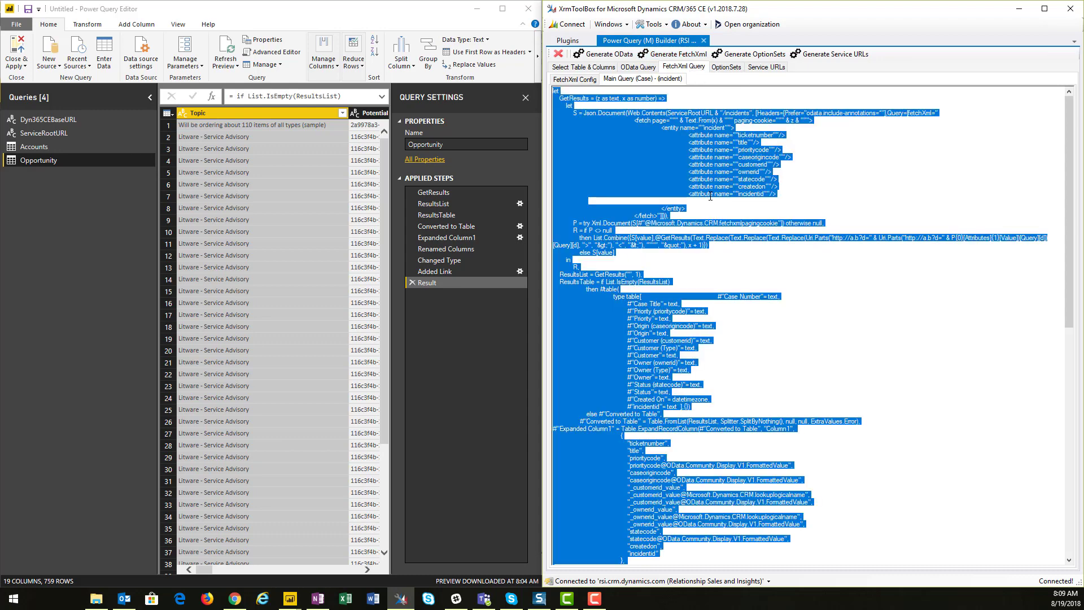
# Create a blank query and replace its code in the Advanced Editor with the copied case query
pyautogui.click(60, 68)
pyautogui.click(60, 67)
pyautogui.click(73, 243)
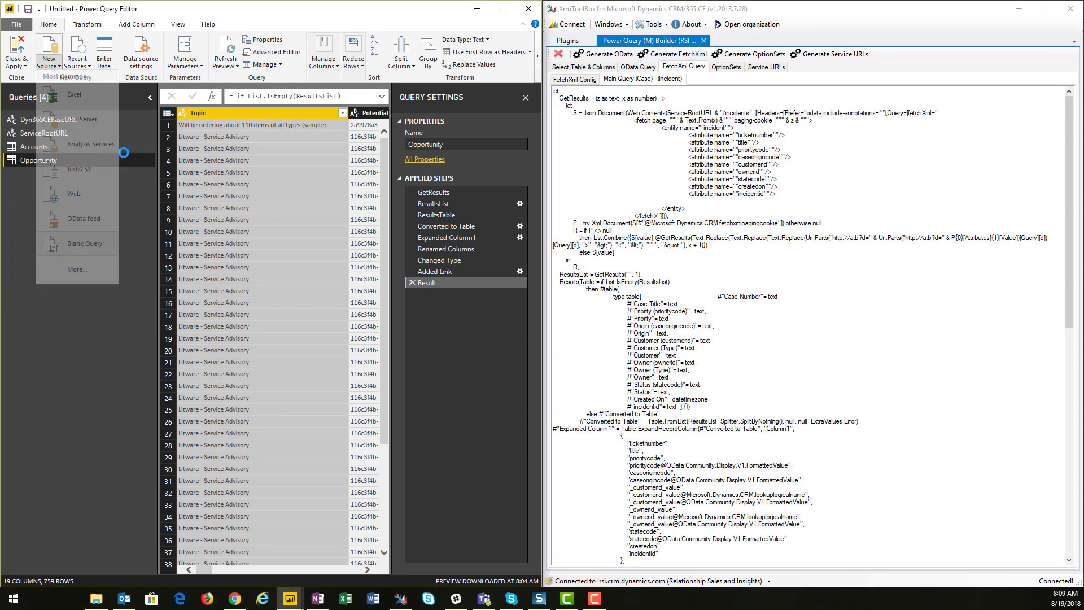
pyautogui.click(270, 52)
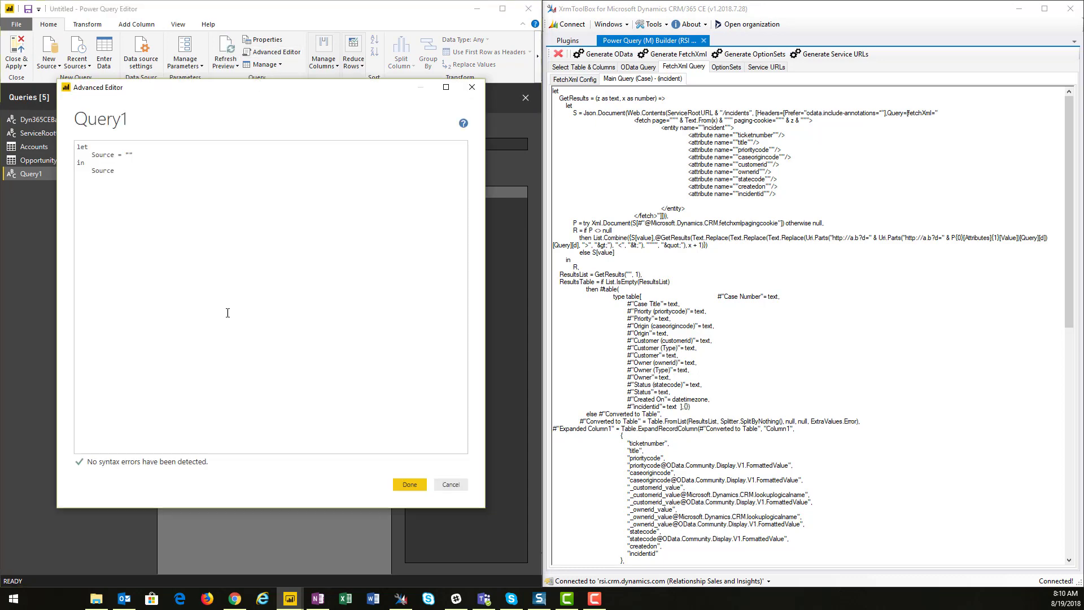
pyautogui.hotkey('ctrl', 'a')
pyautogui.hotkey('ctrl', 'v')
pyautogui.click(409, 483)
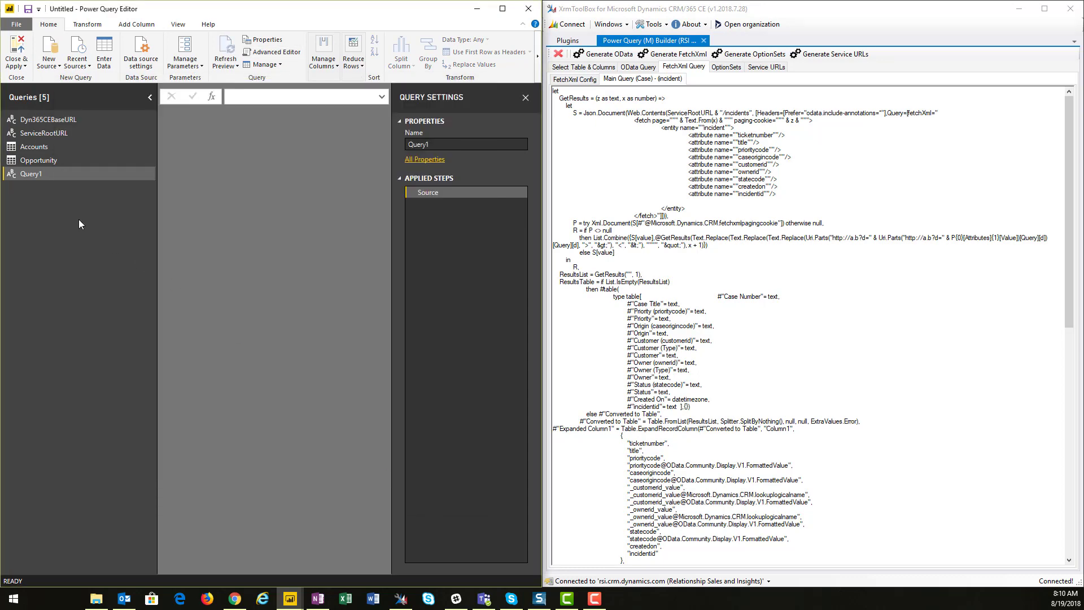
# Rename the new query as Cases
pyautogui.doubleClick(33, 175)
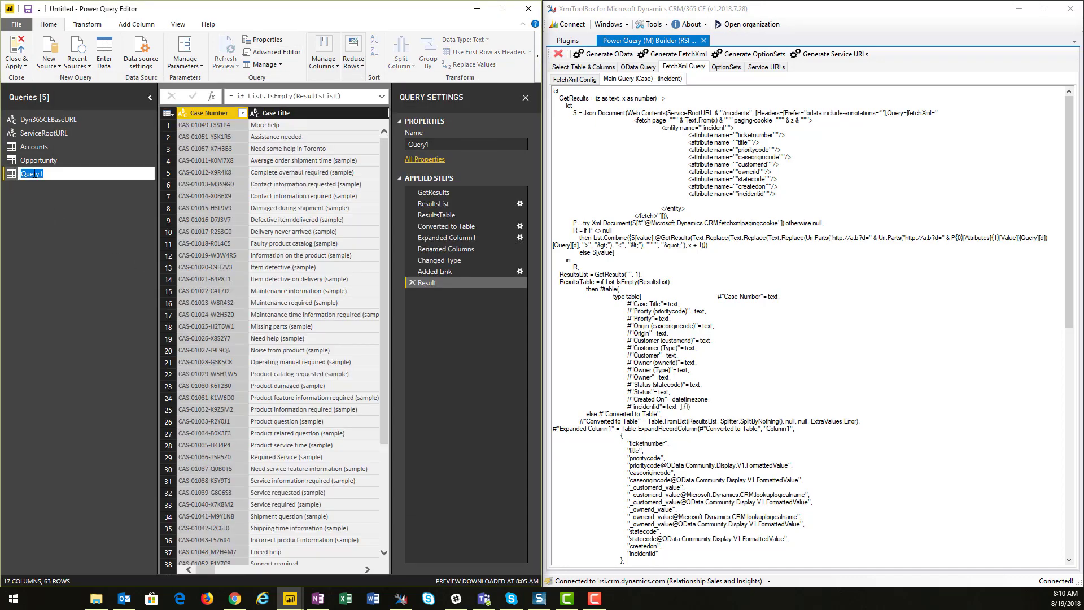
pyautogui.write('Cases')
pyautogui.press('Return')
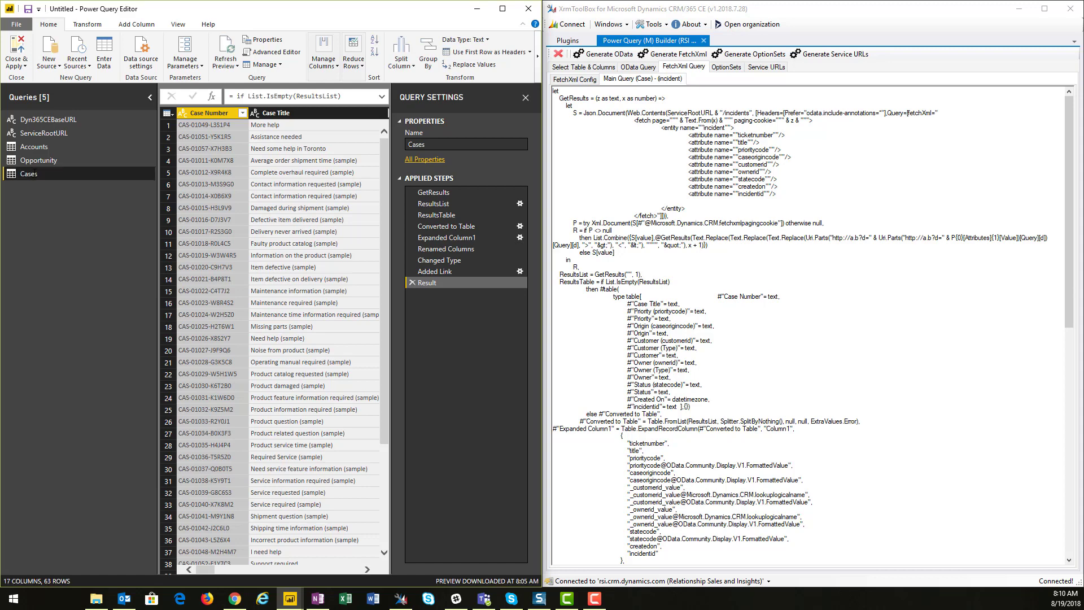
# Search for the User entity and select it with its Enabled Users view in the builder
pyautogui.click(573, 67)
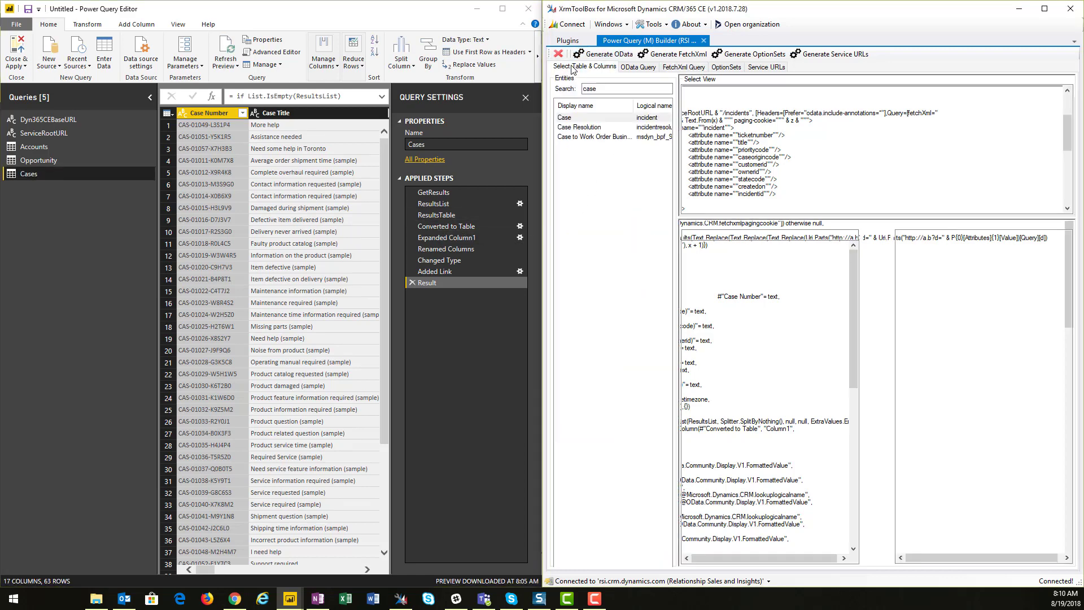
pyautogui.doubleClick(604, 88)
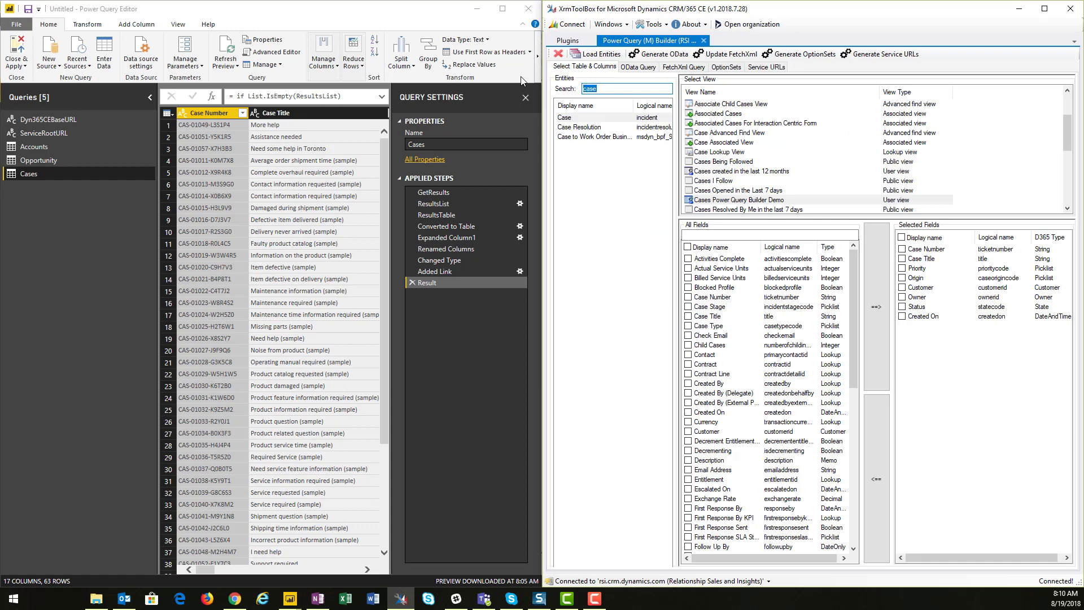
pyautogui.write('user')
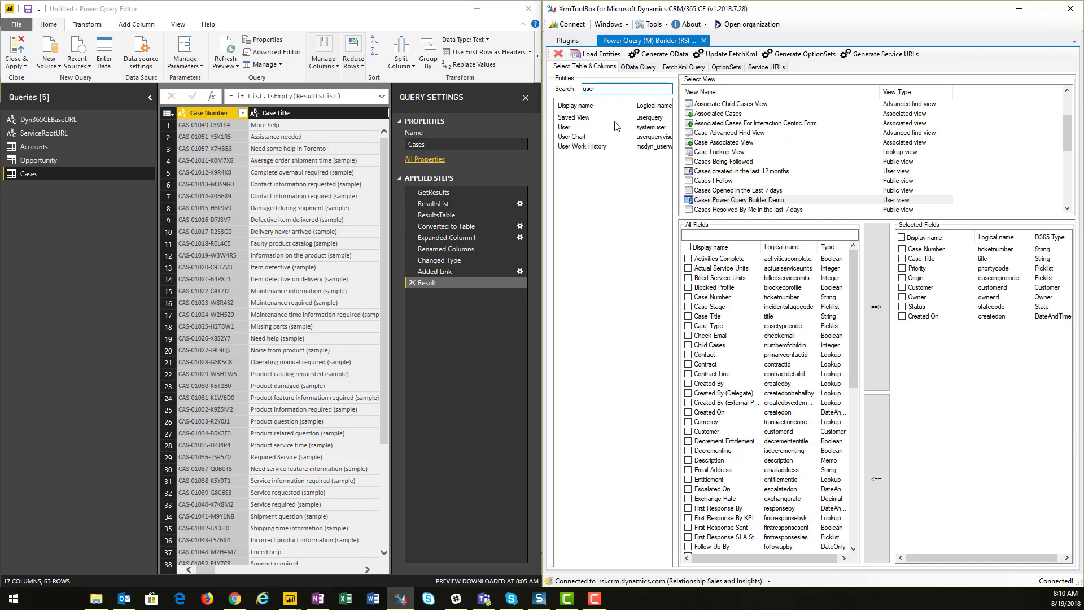
pyautogui.click(617, 128)
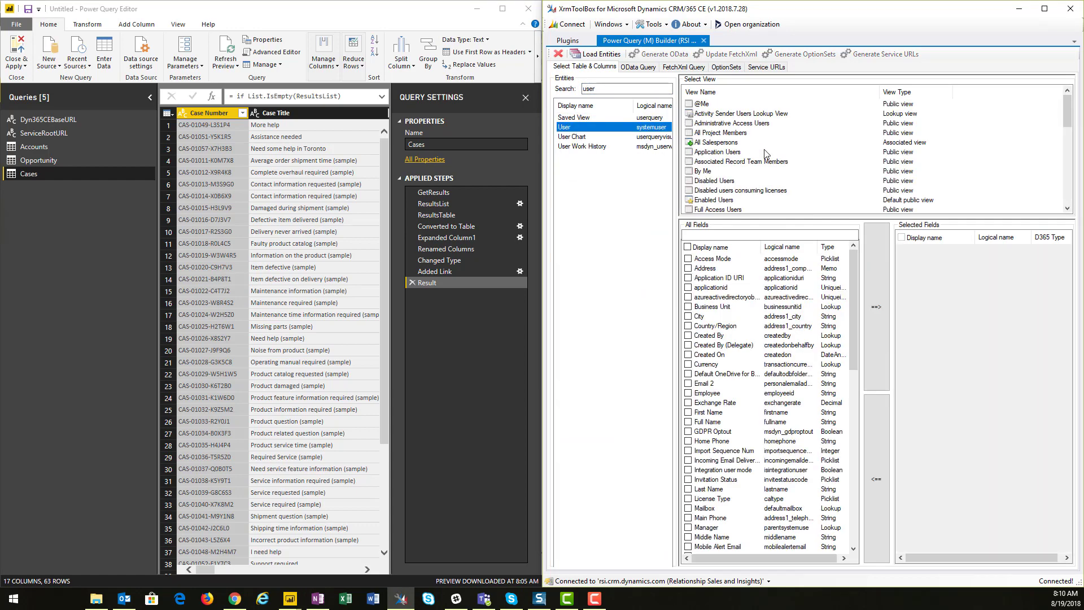
pyautogui.scroll(-1, 769, 157)
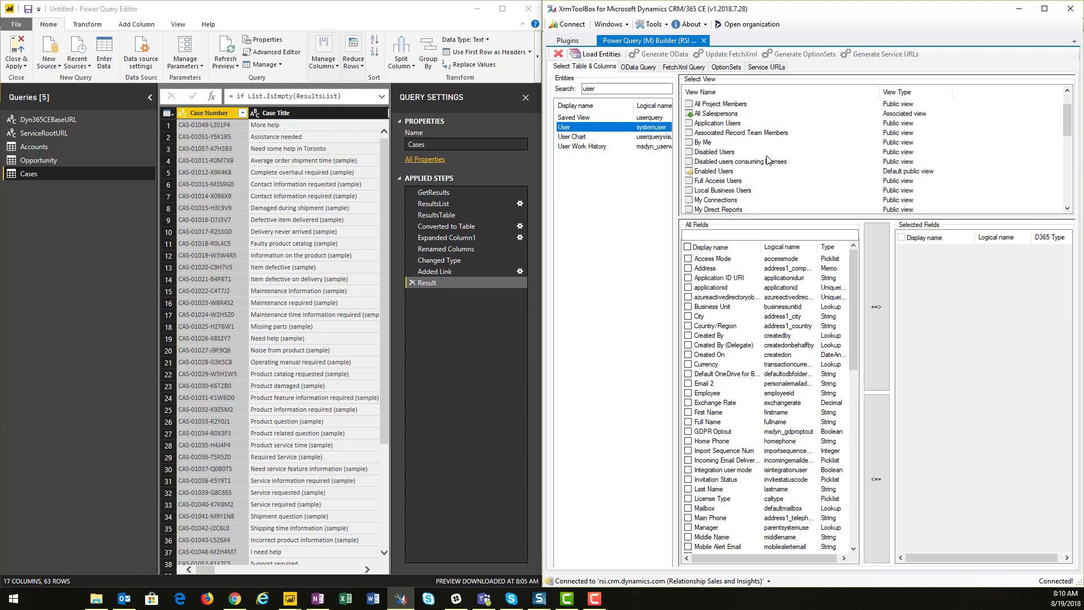
pyautogui.click(728, 171)
# Update and generate the FetchXml query for users, then copy the whole generated query
pyautogui.click(724, 53)
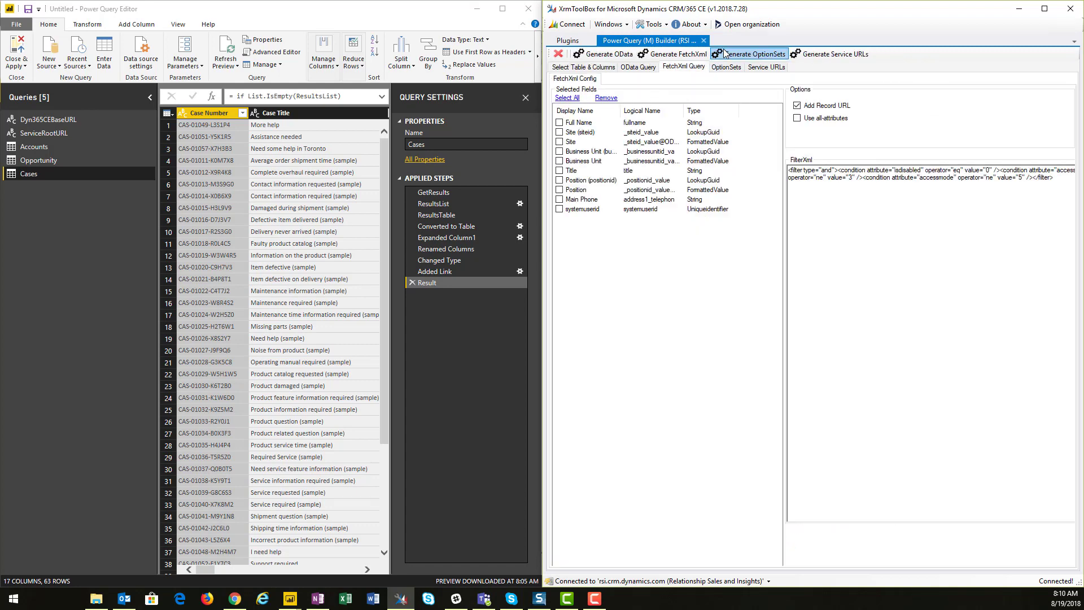
pyautogui.click(677, 55)
pyautogui.hotkey('ctrl', 'a')
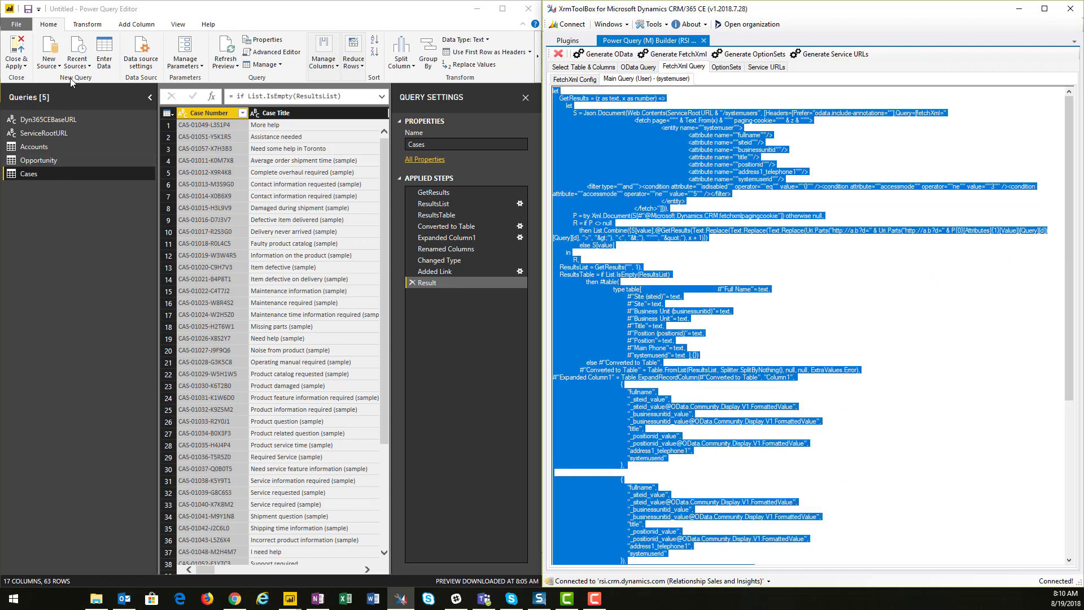
# Create a blank query and replace its code in the Advanced Editor with the copied user query
pyautogui.click(54, 66)
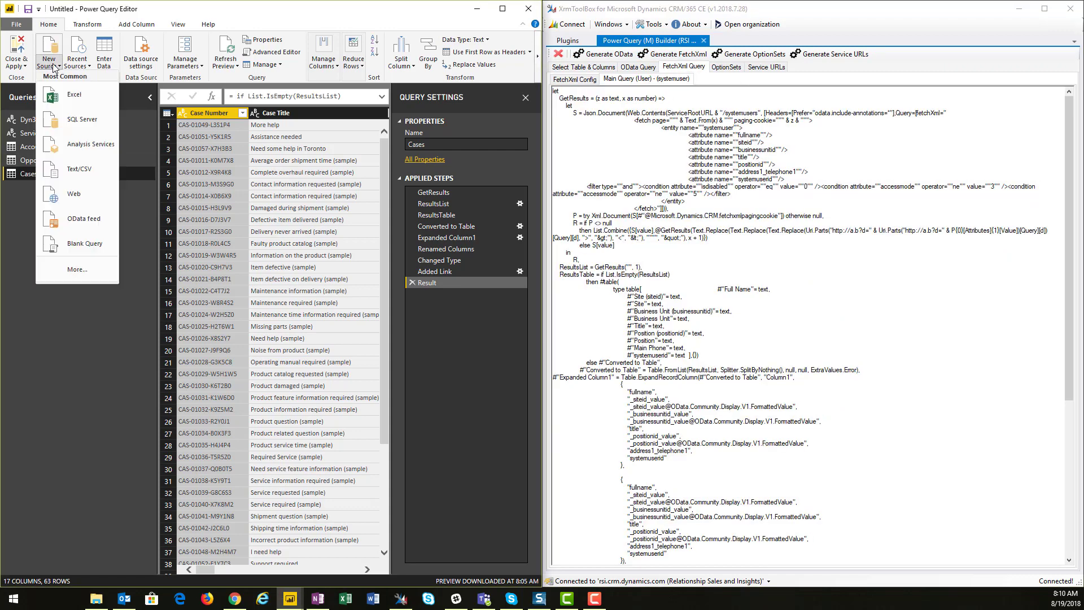
pyautogui.click(85, 243)
pyautogui.click(289, 52)
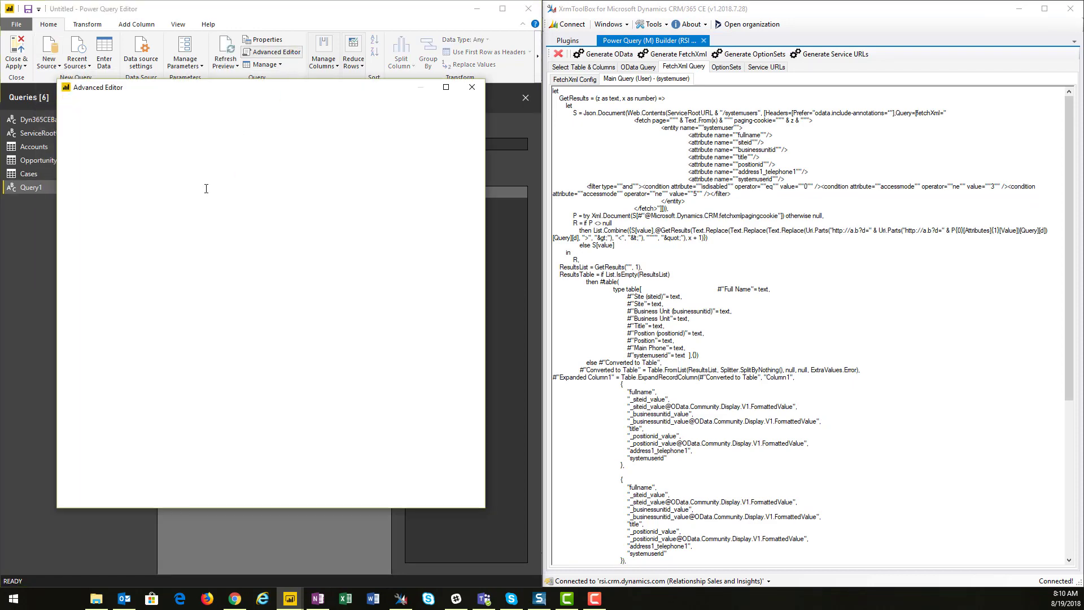
pyautogui.hotkey('ctrl', 'a')
pyautogui.hotkey('ctrl', 'v')
pyautogui.click(409, 484)
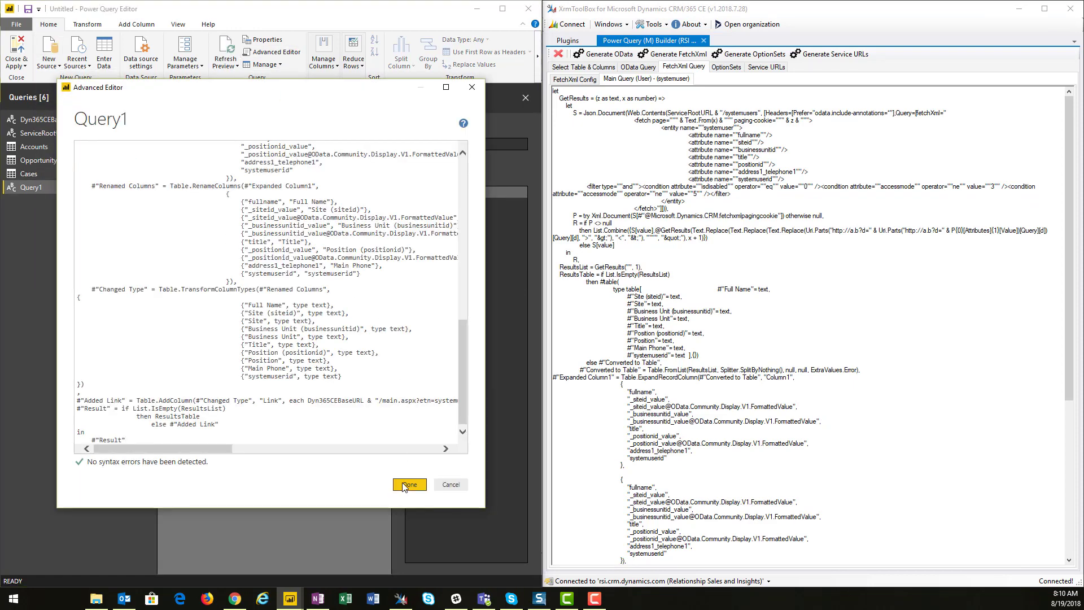
# Rename the new query as Owners
pyautogui.doubleClick(39, 187)
pyautogui.write('Owners')
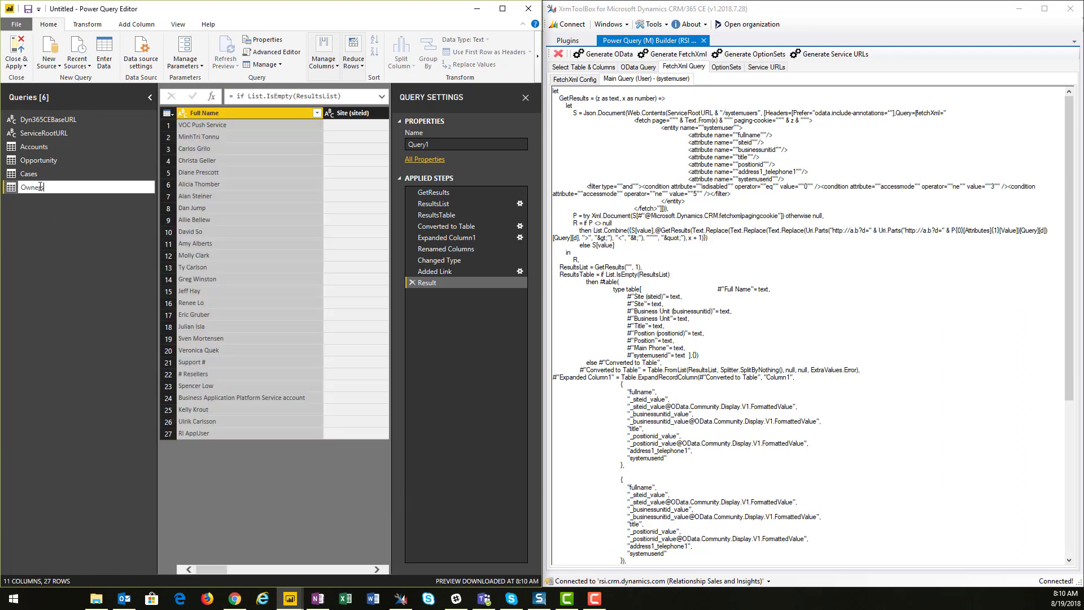
pyautogui.press('Return')
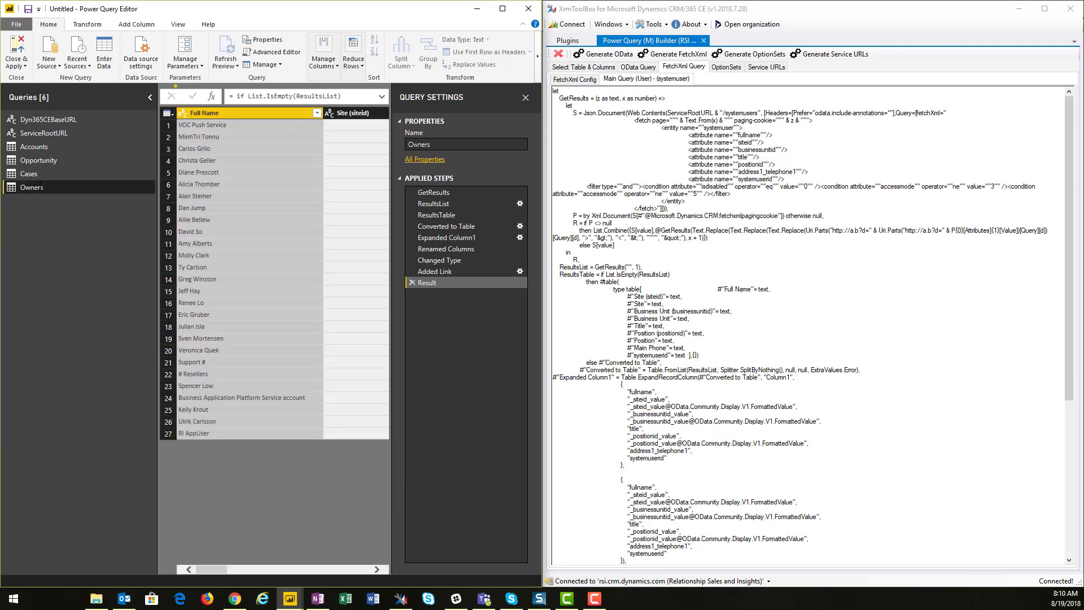
# Close the Power Query Editor applying the changes and open the relationships view
pyautogui.click(17, 47)
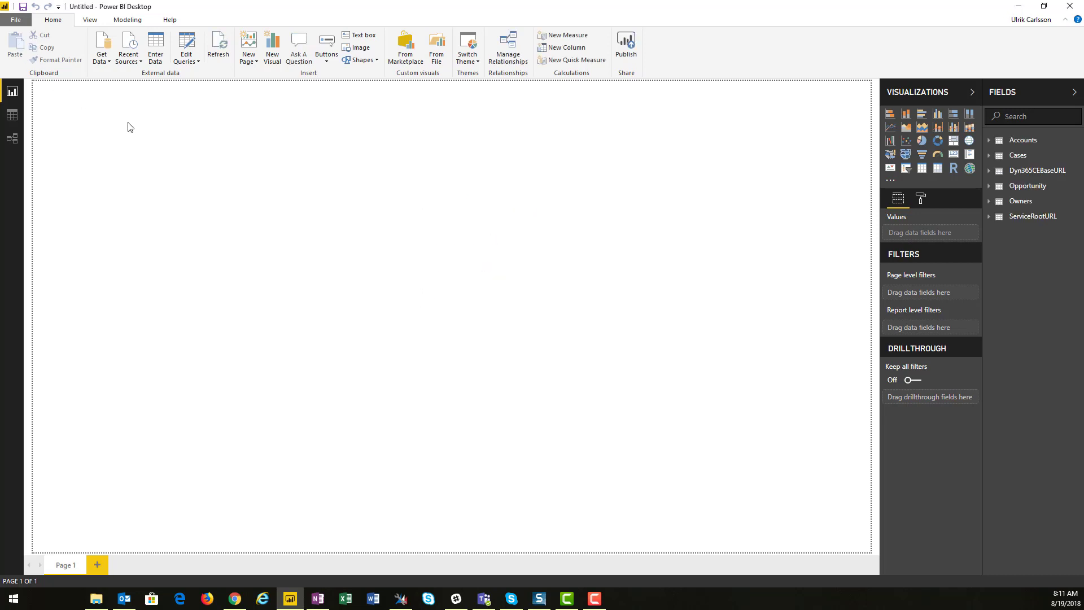
pyautogui.click(13, 139)
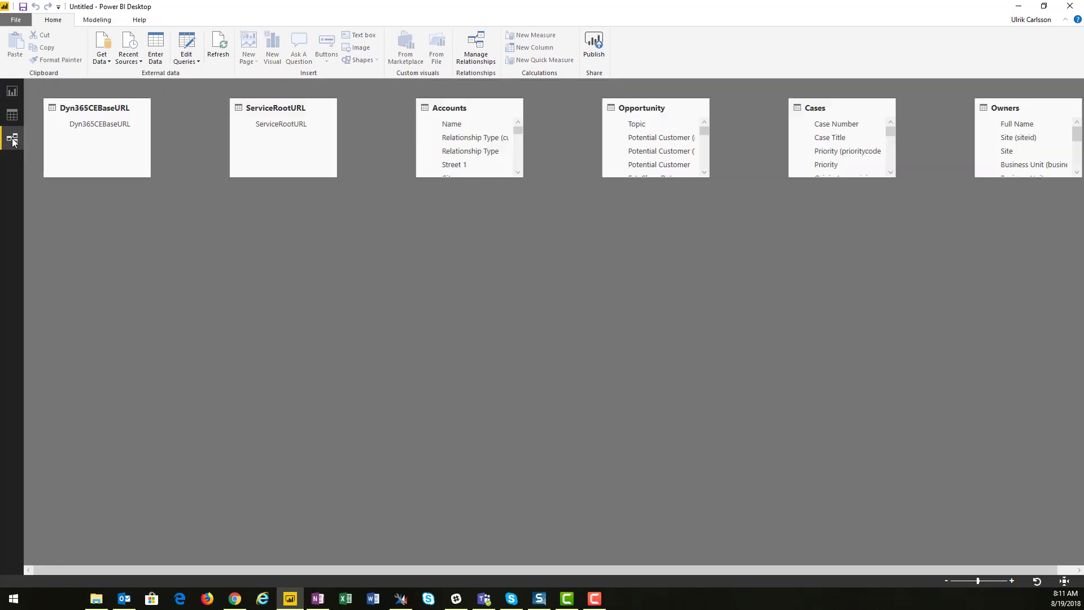
# Expand the Accounts, Opportunity, Cases and Owners table boxes and rearrange them in the diagram
pyautogui.moveTo(503, 181); pyautogui.dragTo(562, 439)
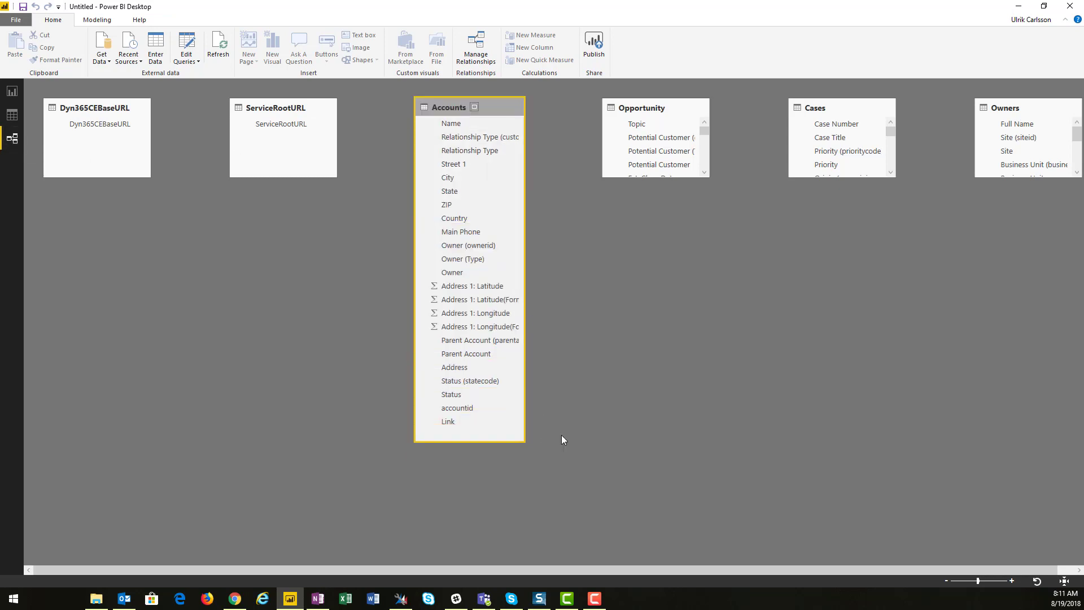
pyautogui.moveTo(671, 182); pyautogui.dragTo(717, 385)
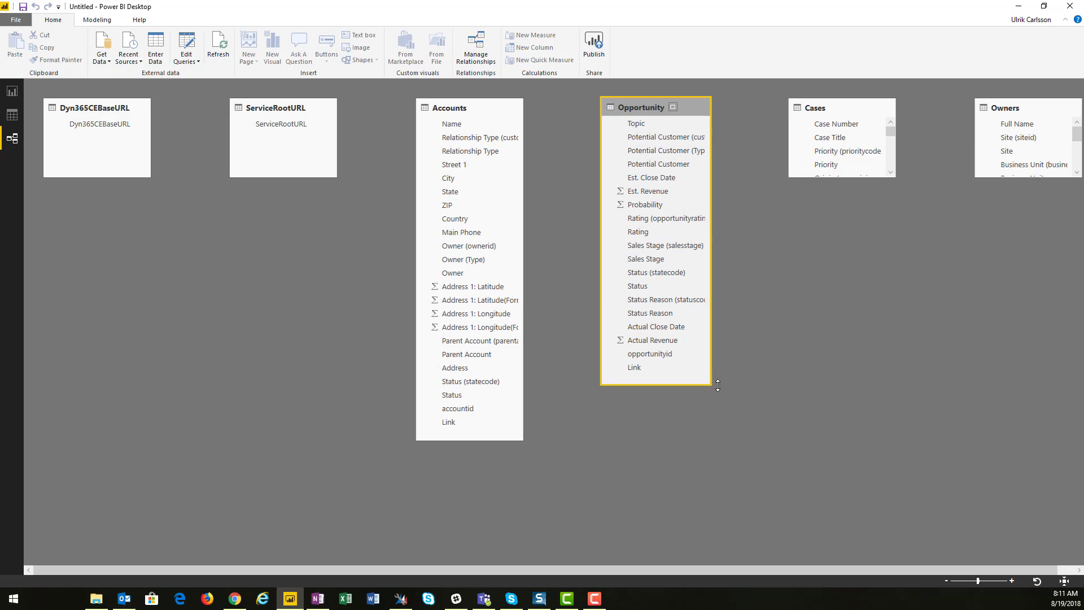
pyautogui.moveTo(858, 182); pyautogui.dragTo(907, 367)
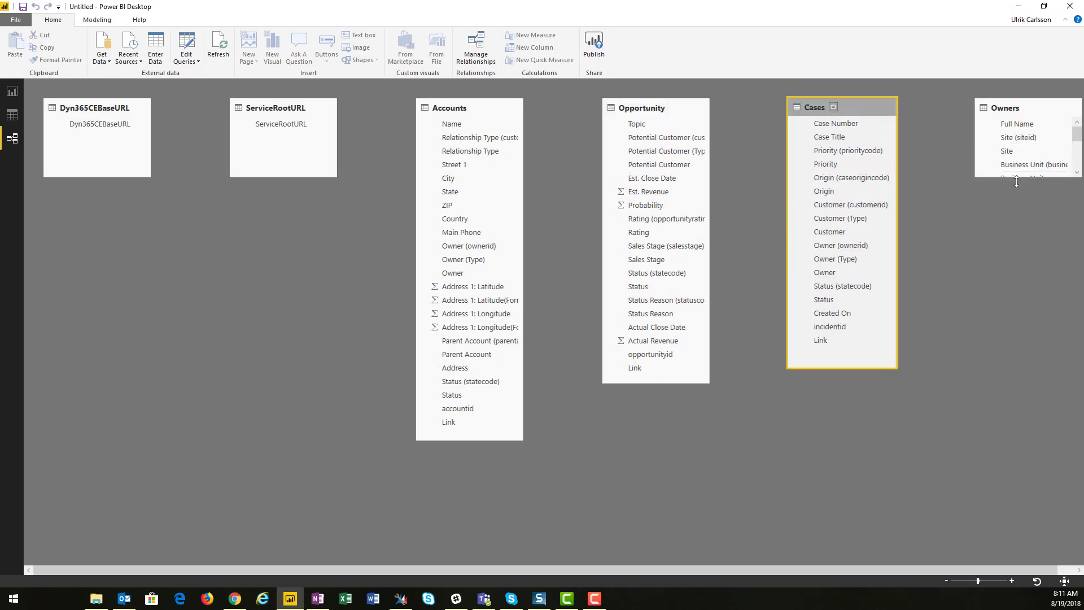
pyautogui.click(1028, 168)
pyautogui.moveTo(1022, 177); pyautogui.dragTo(1019, 296)
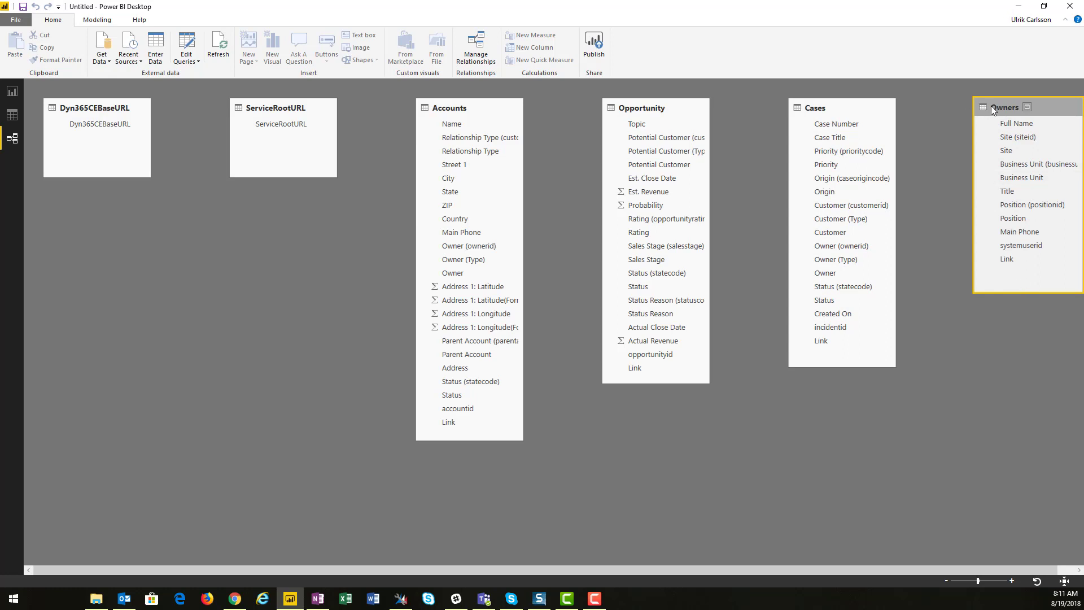
pyautogui.moveTo(993, 109); pyautogui.dragTo(109, 220)
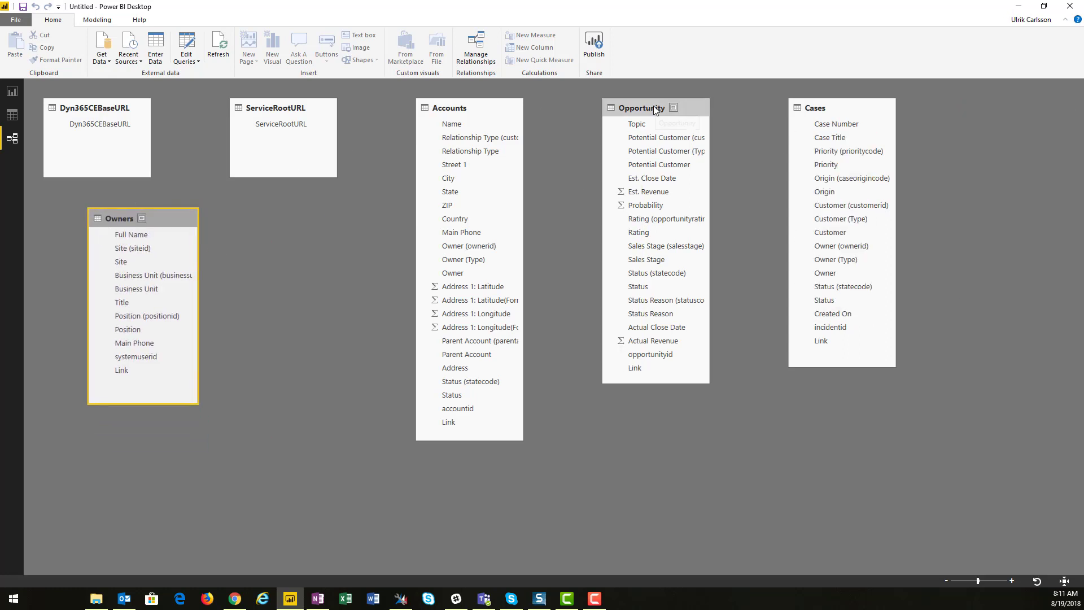
pyautogui.moveTo(653, 108); pyautogui.dragTo(707, 107)
pyautogui.moveTo(827, 109); pyautogui.dragTo(698, 178)
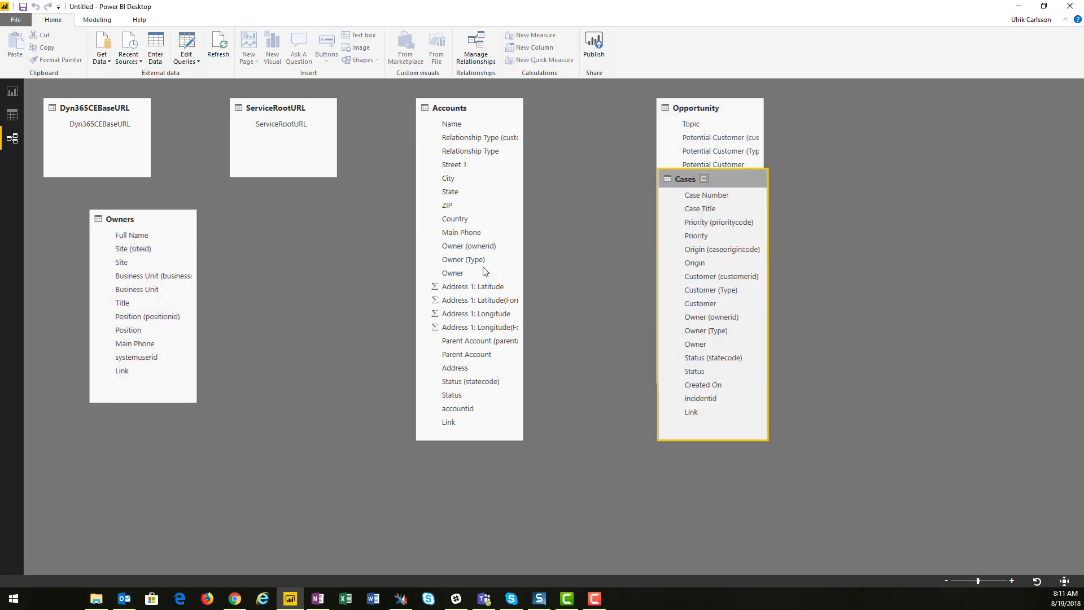
pyautogui.moveTo(485, 271); pyautogui.dragTo(294, 272)
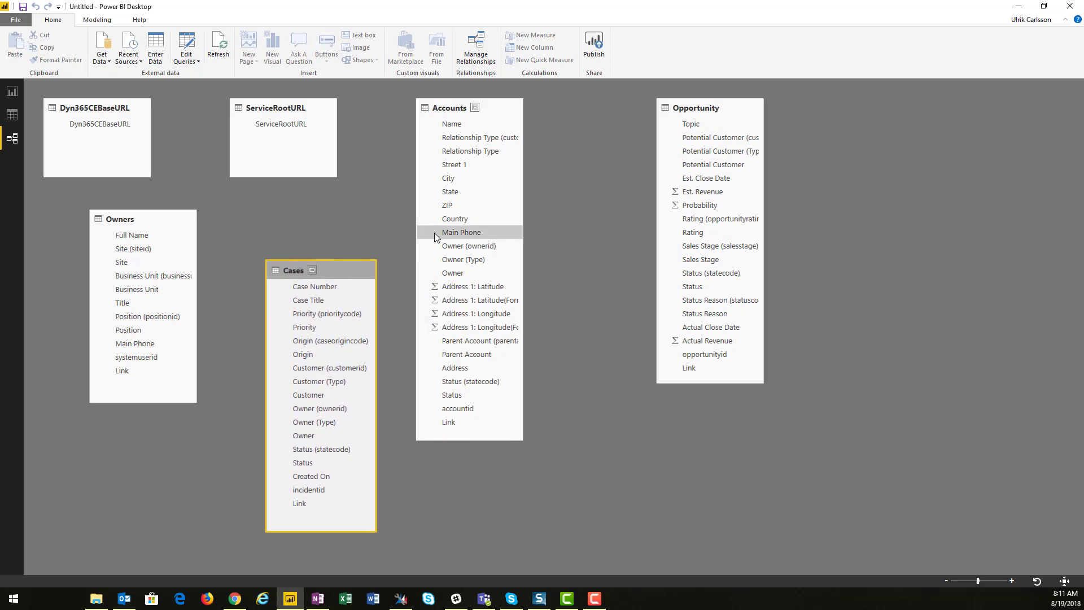
# Relate Accounts' accountid to Cases' Customer (customerid) and to Opportunity's Potential Customer (customerid)
pyautogui.moveTo(462, 406); pyautogui.dragTo(333, 372)
pyautogui.moveTo(461, 406); pyautogui.dragTo(726, 142)
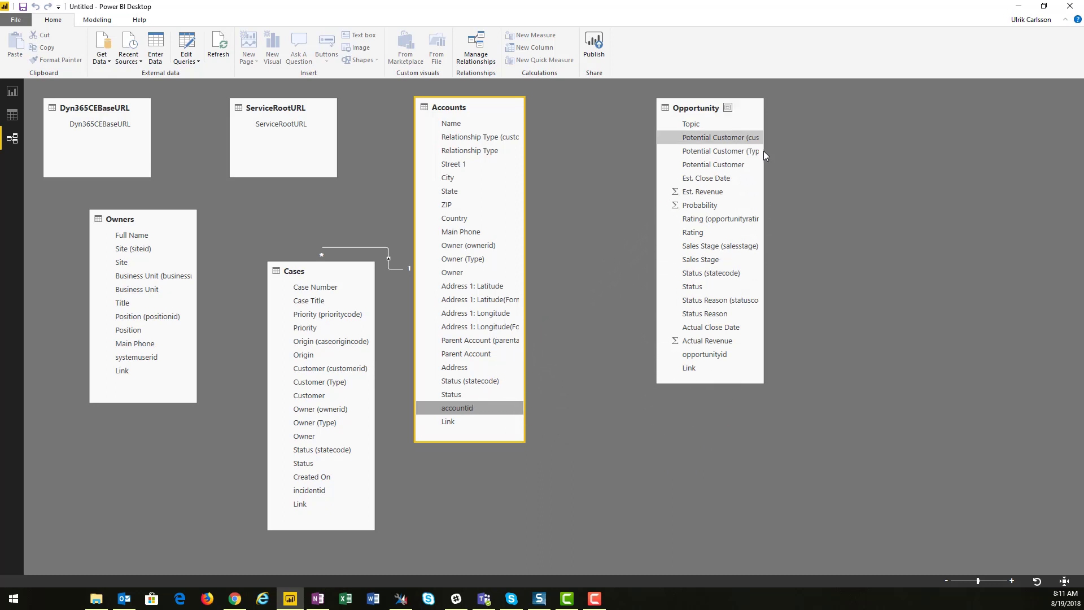
# Relate Owners' systemuserid to Accounts' Owner (ownerid), widening the Opportunity box and moving Cases down
pyautogui.moveTo(763, 150); pyautogui.dragTo(810, 148)
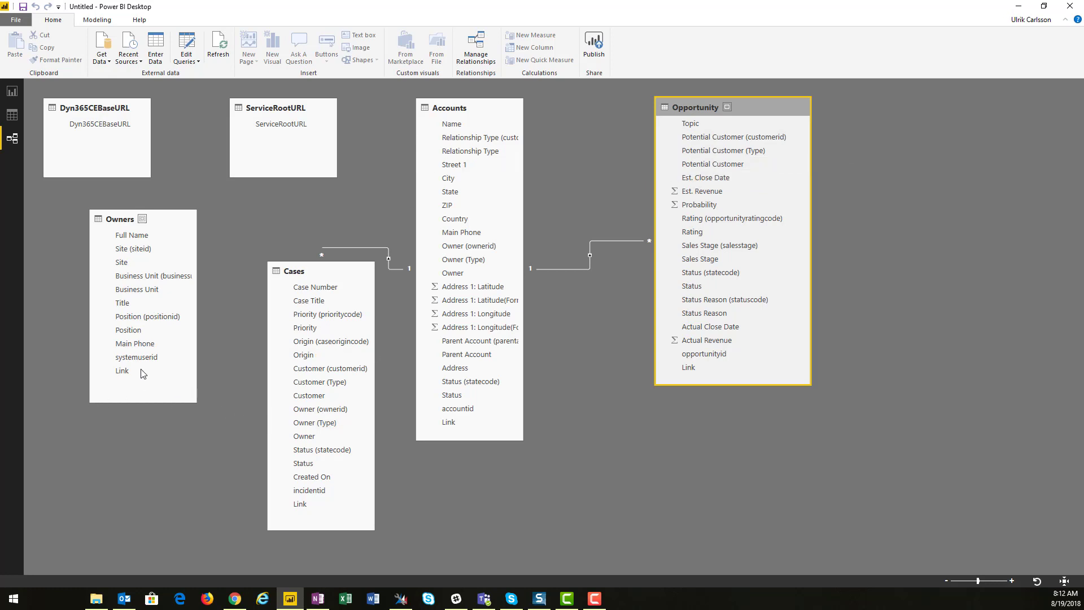
pyautogui.moveTo(142, 356); pyautogui.dragTo(469, 249)
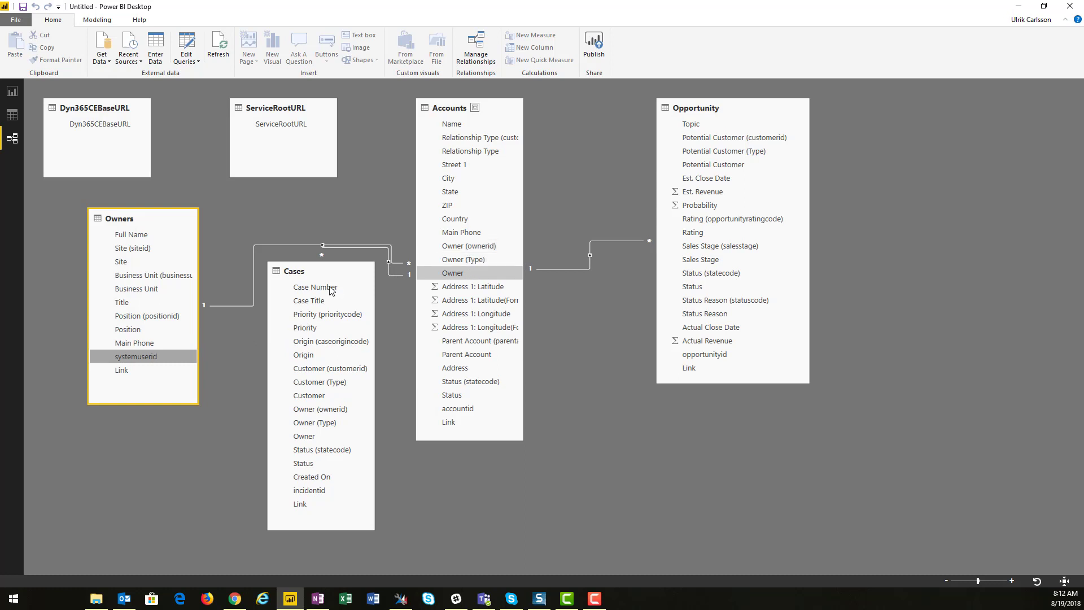
pyautogui.moveTo(338, 269); pyautogui.dragTo(350, 302)
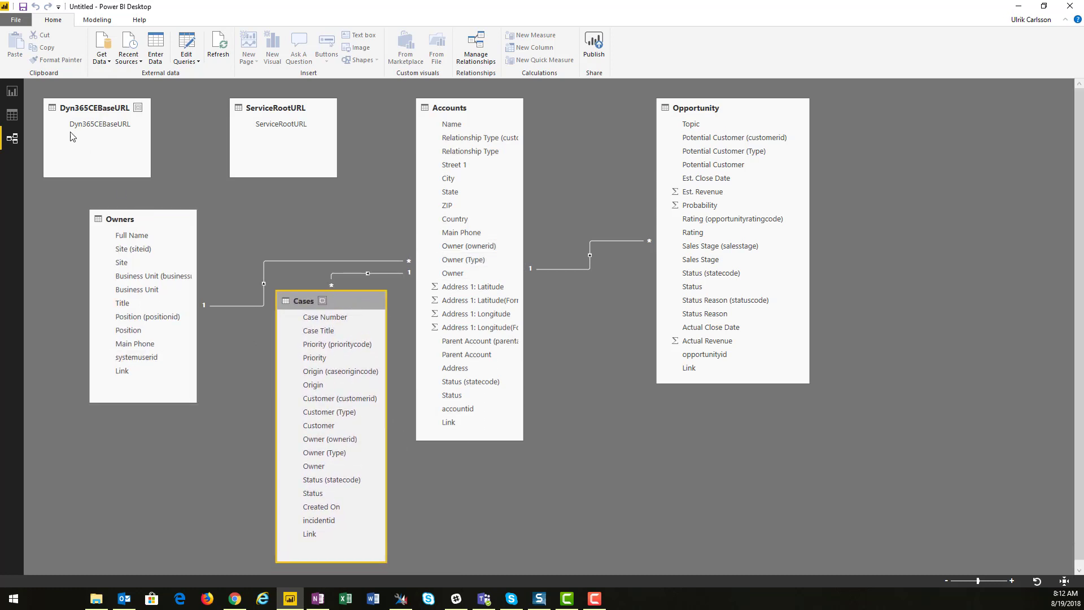
# Return to the report view and add a Q&A visual asking "count of cases"
pyautogui.click(12, 91)
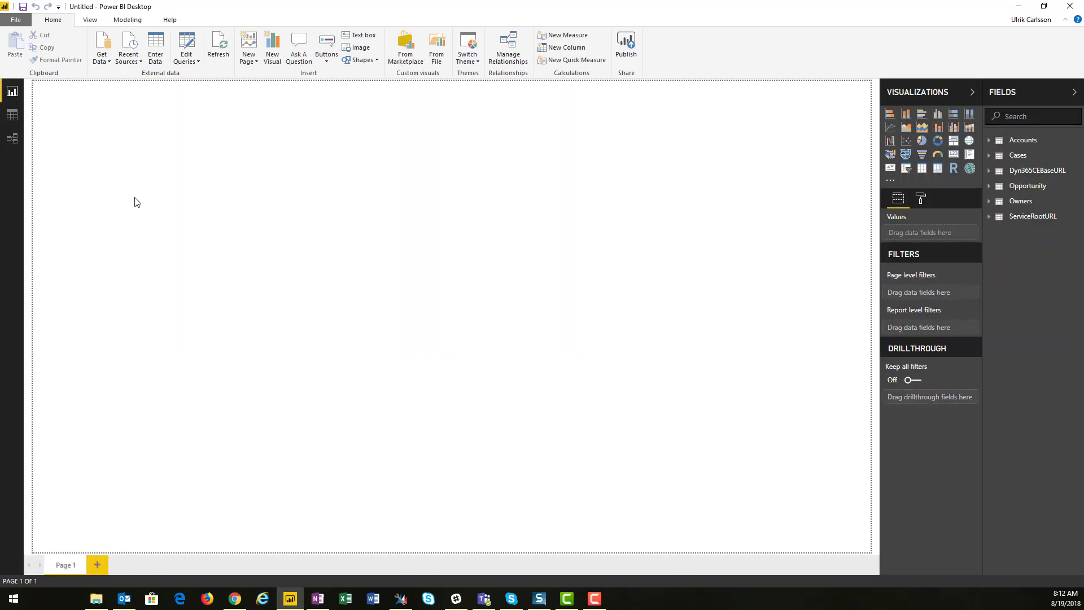
pyautogui.doubleClick(79, 107)
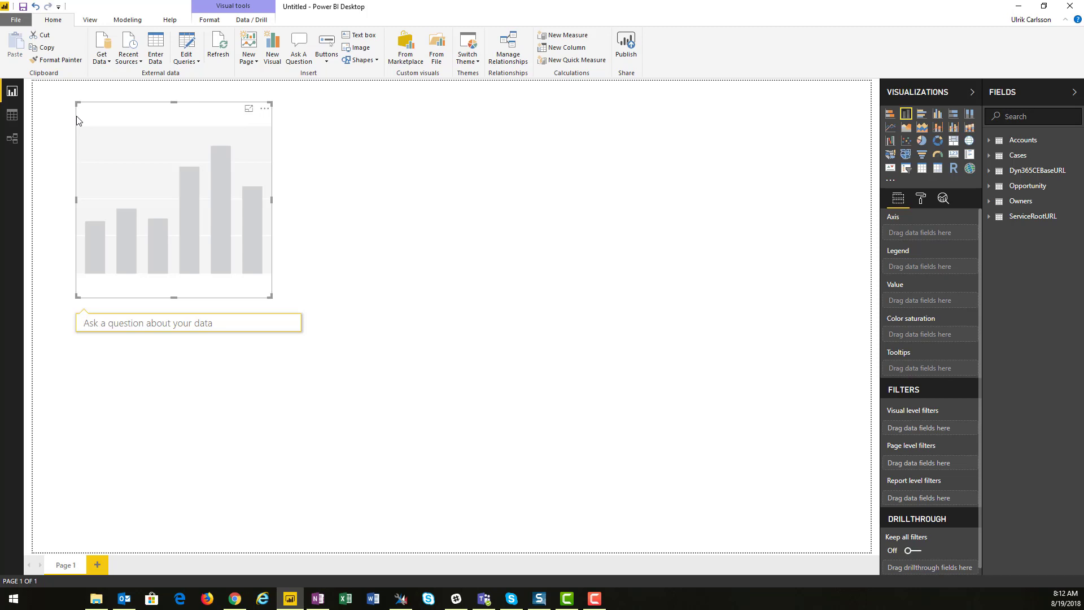
pyautogui.write('count ')
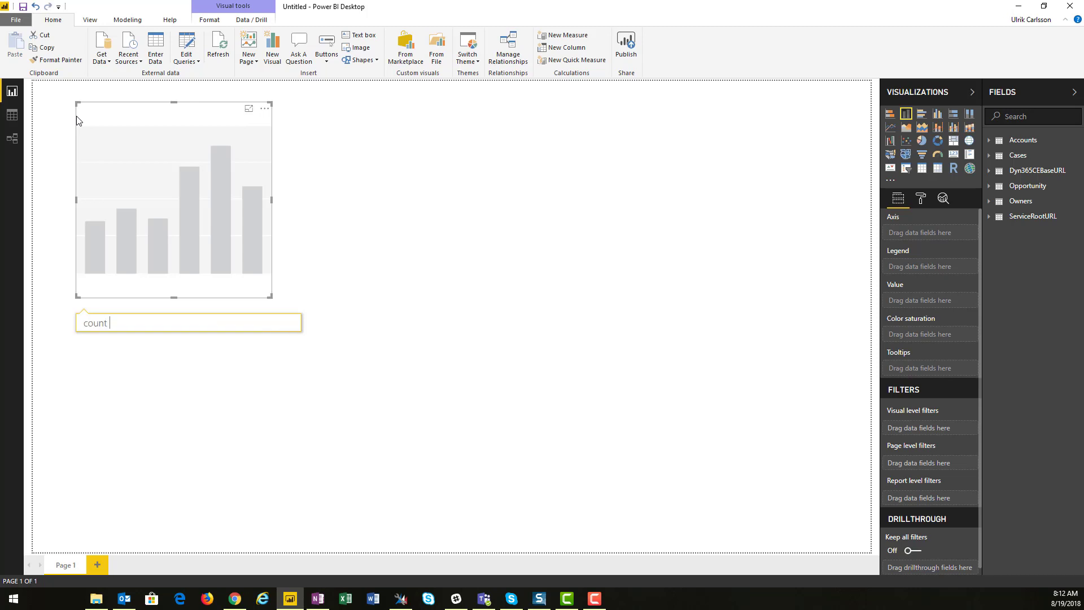
pyautogui.write('of cases')
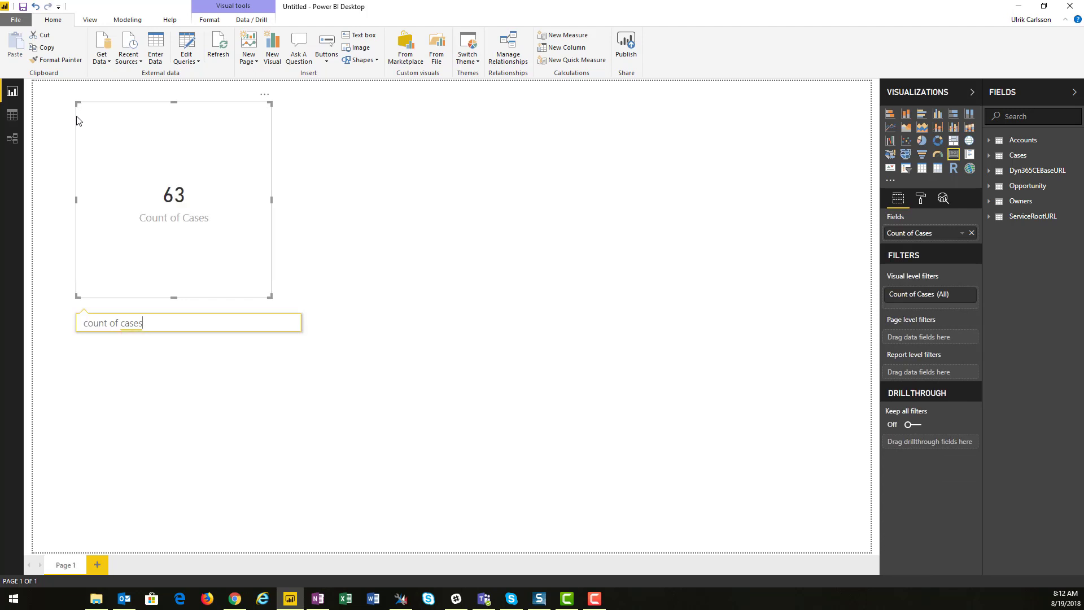
# Shrink the Count of Cases card and move it into the canvas's top-left corner
pyautogui.click(323, 278)
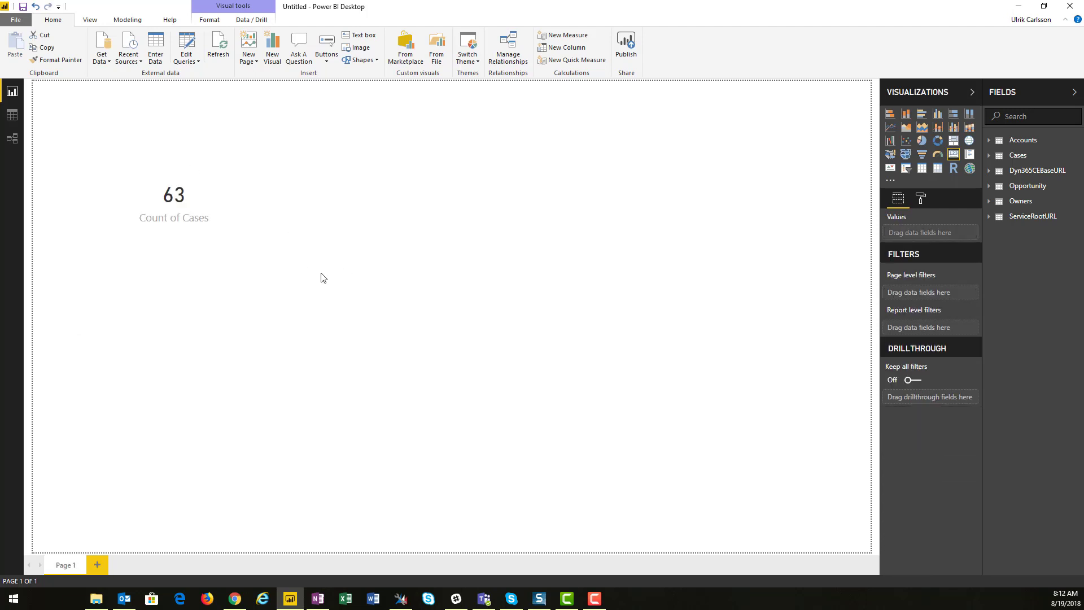
pyautogui.click(218, 237)
pyautogui.moveTo(267, 294); pyautogui.dragTo(260, 277)
pyautogui.moveTo(229, 227); pyautogui.dragTo(196, 204)
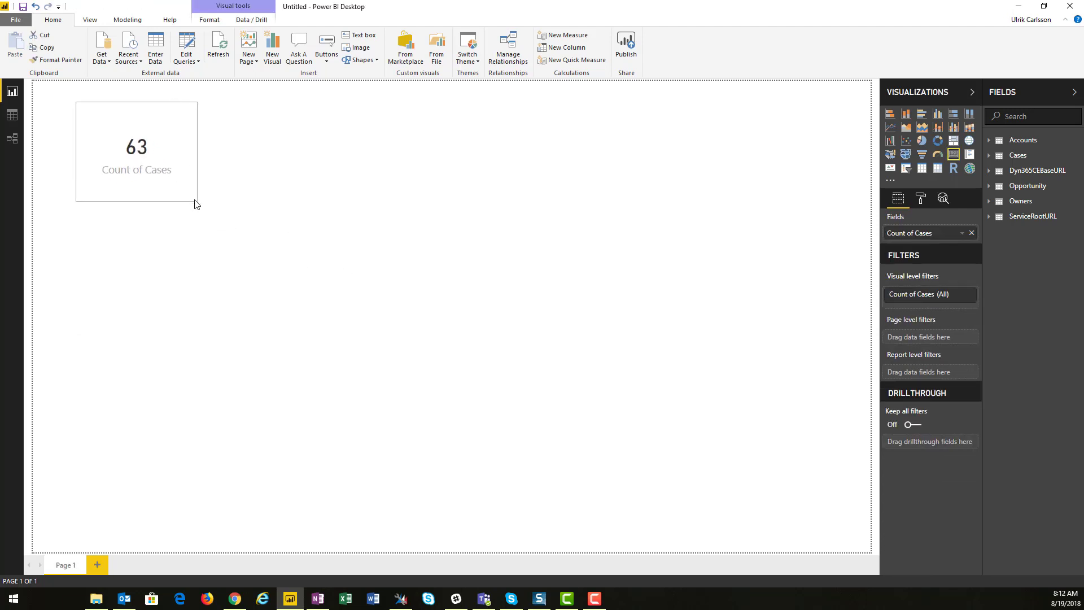
pyautogui.moveTo(191, 101); pyautogui.dragTo(115, 69)
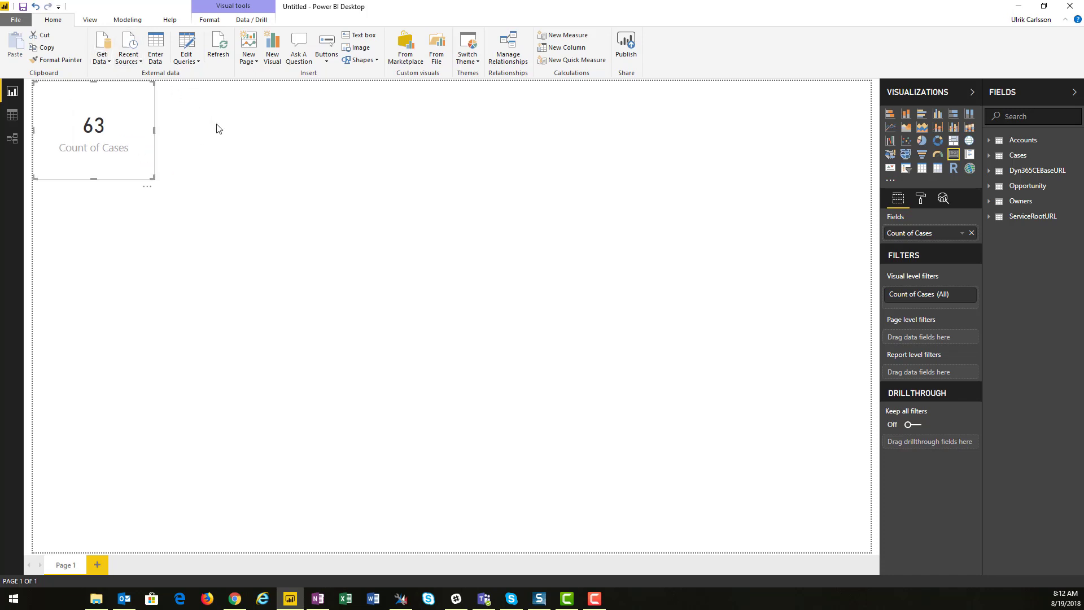
pyautogui.moveTo(153, 171); pyautogui.dragTo(167, 166)
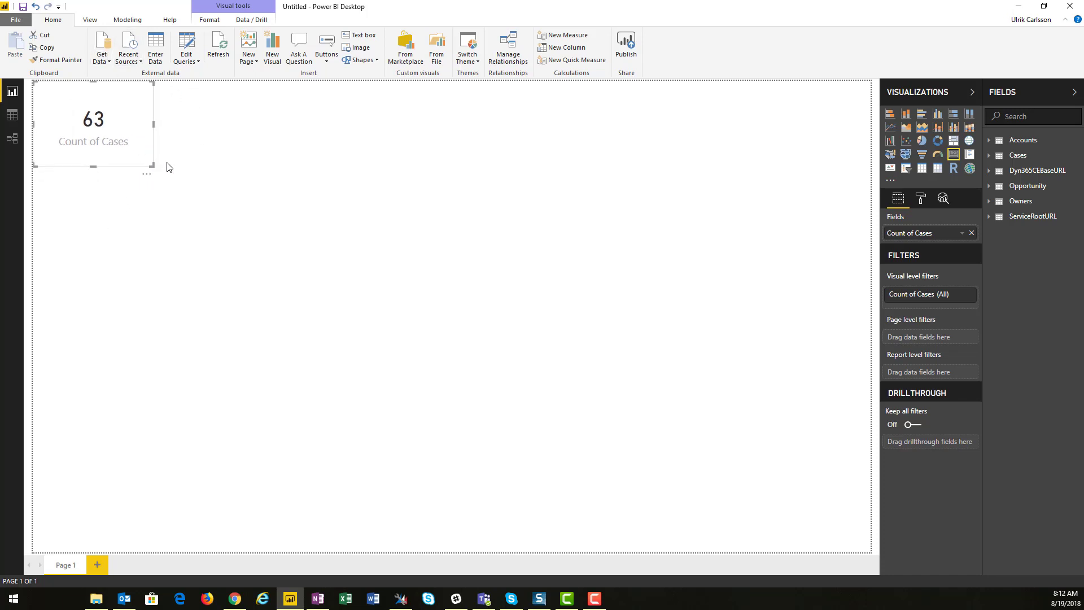
# Add a Q&A card asking "est. revenue for open opportunities" beside it and shrink it
pyautogui.doubleClick(229, 139)
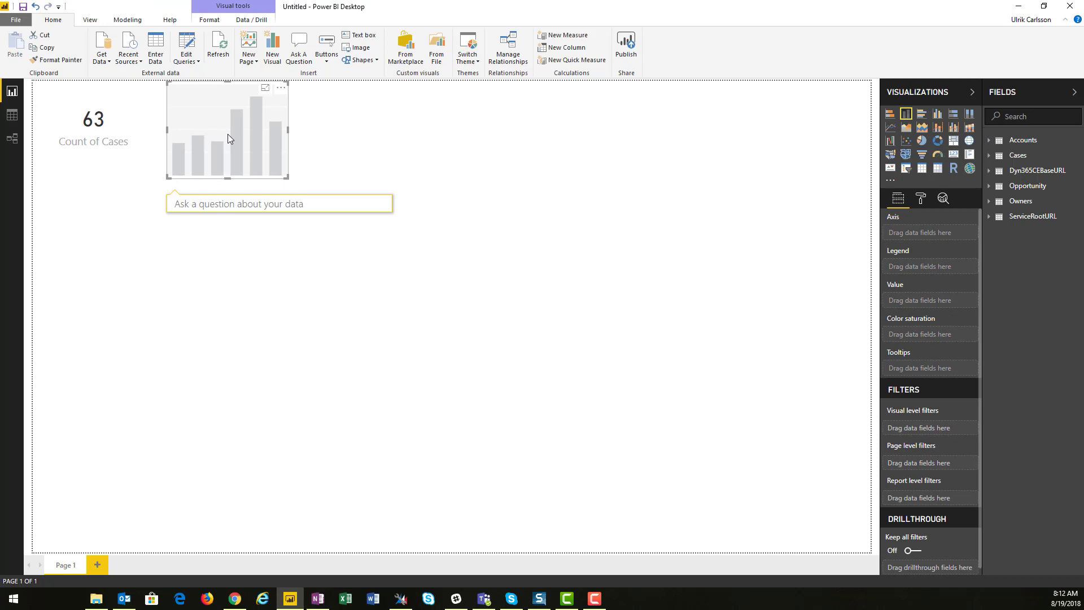
pyautogui.write('est')
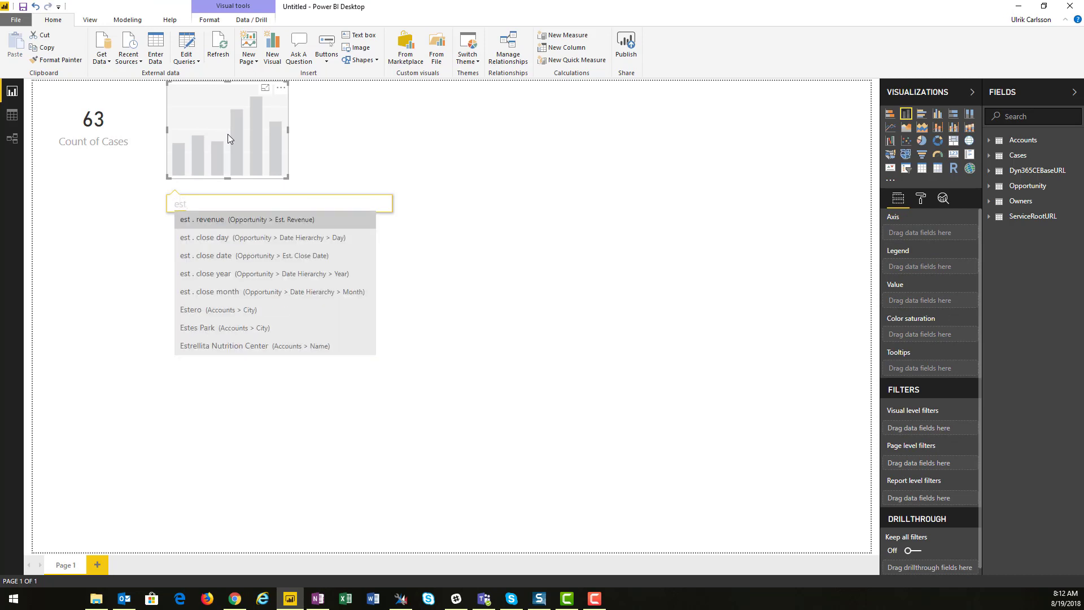
pyautogui.press('Return')
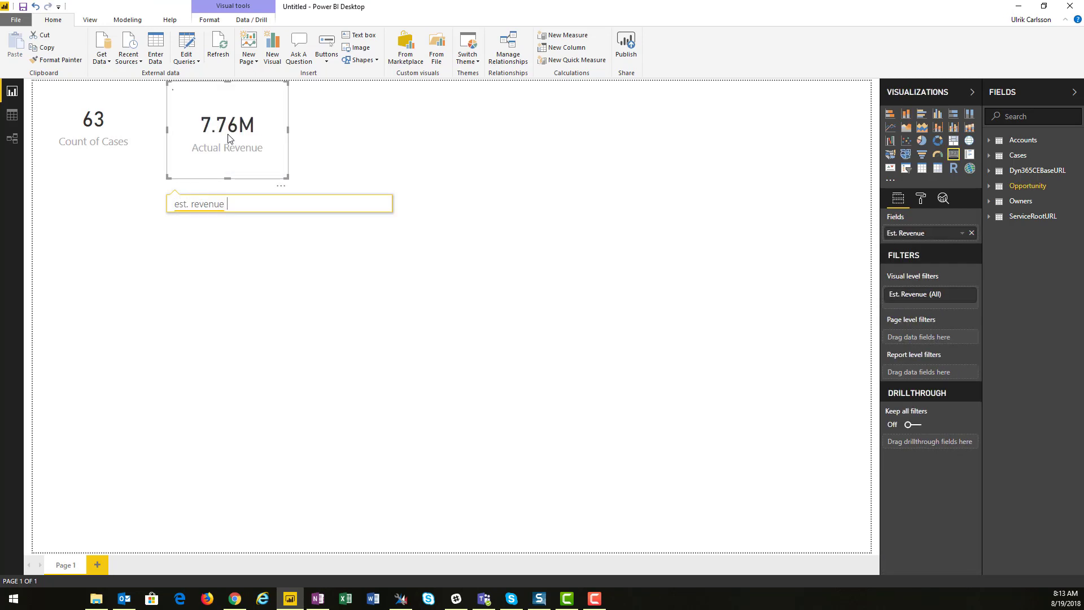
pyautogui.write('for open')
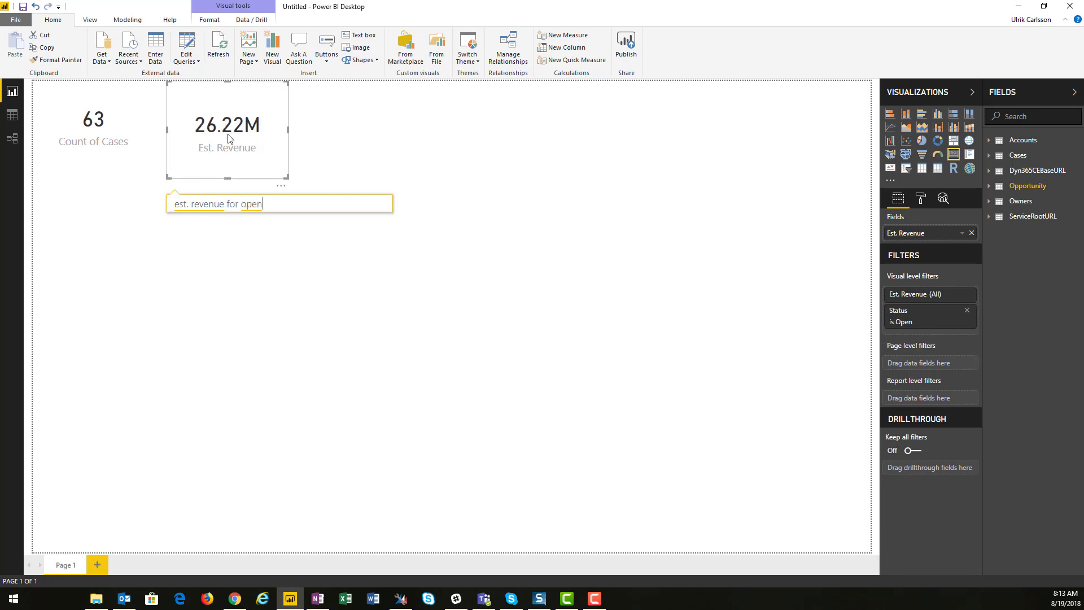
pyautogui.write(' opportunities')
pyautogui.press('Return')
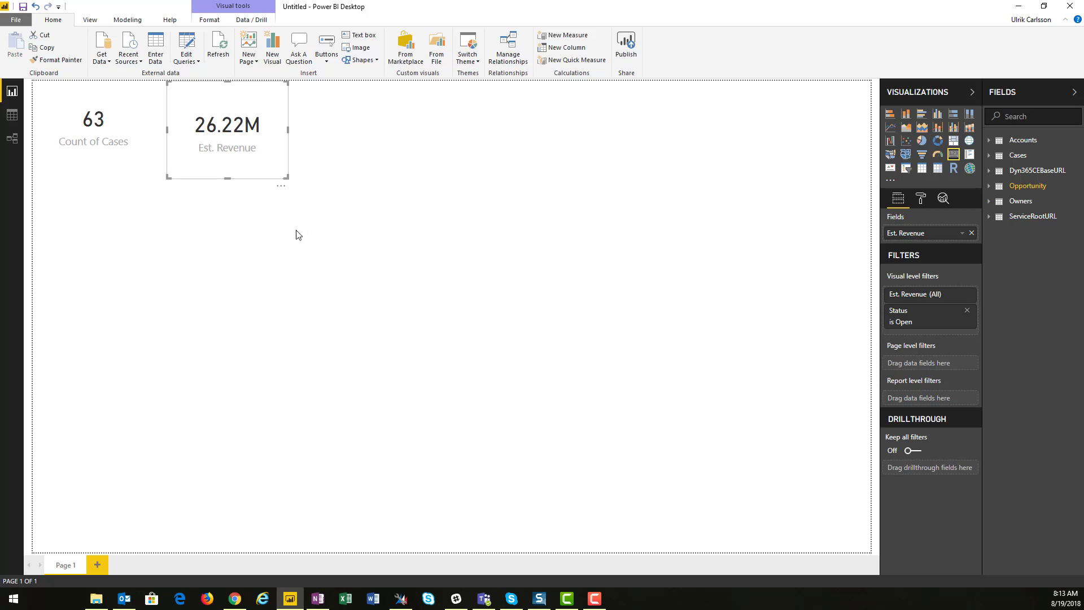
pyautogui.moveTo(278, 188); pyautogui.dragTo(252, 163)
pyautogui.click(269, 164)
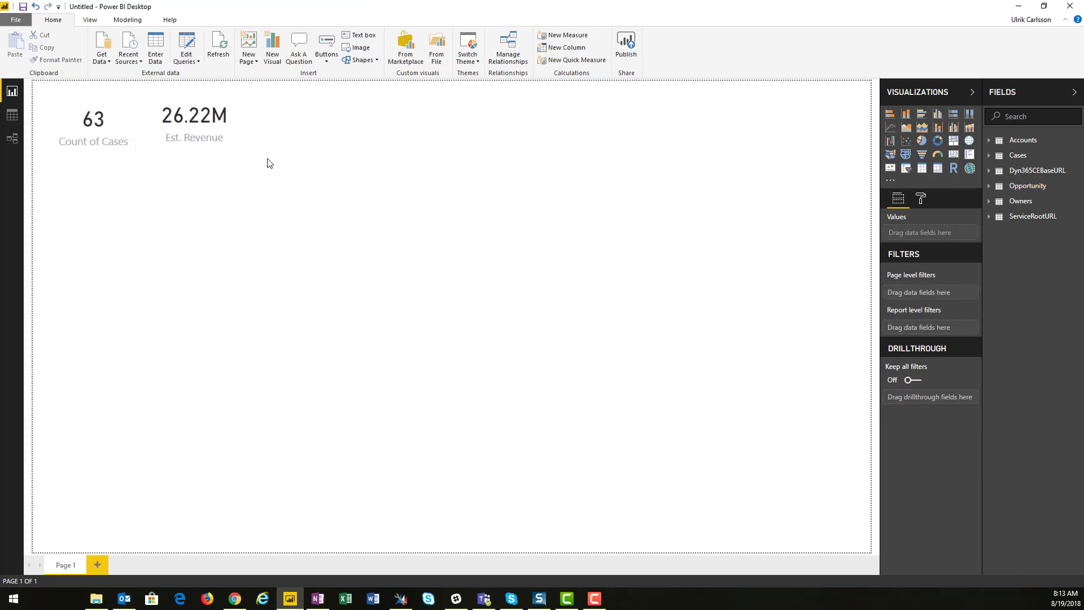
# Add a Q&A visual asking "actual revenue for won opportunities" beside the Est. Revenue card
pyautogui.doubleClick(278, 124)
pyautogui.write('actua')
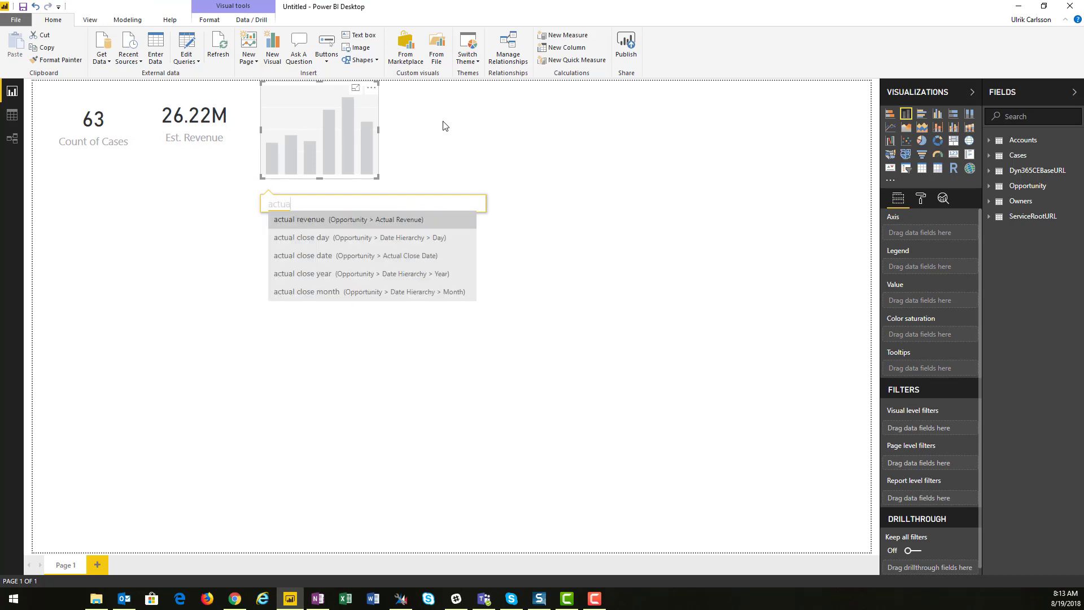
pyautogui.write('l revenue')
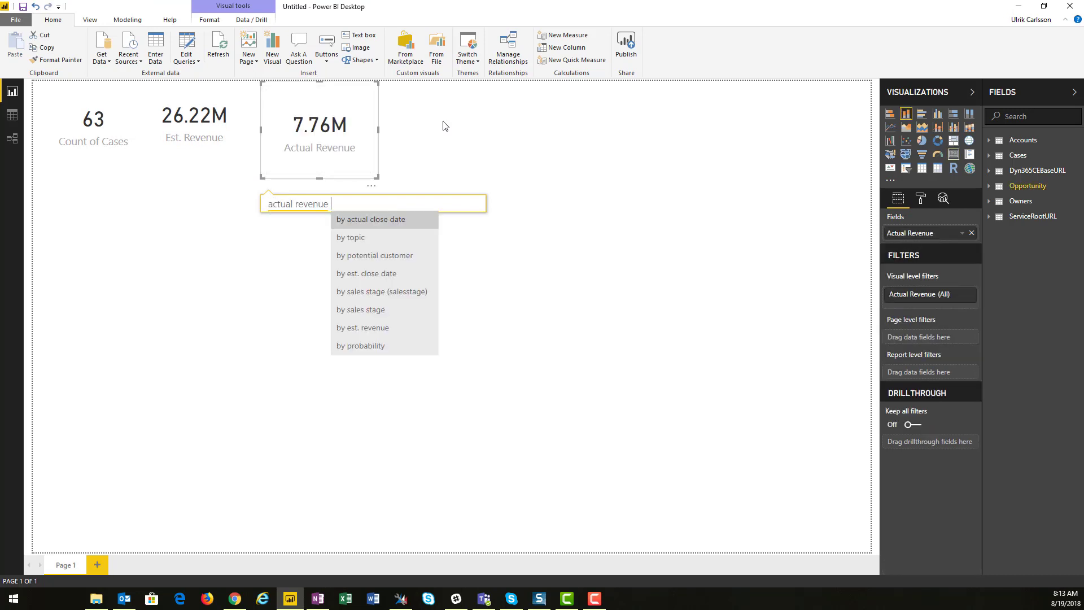
pyautogui.write(' for won ')
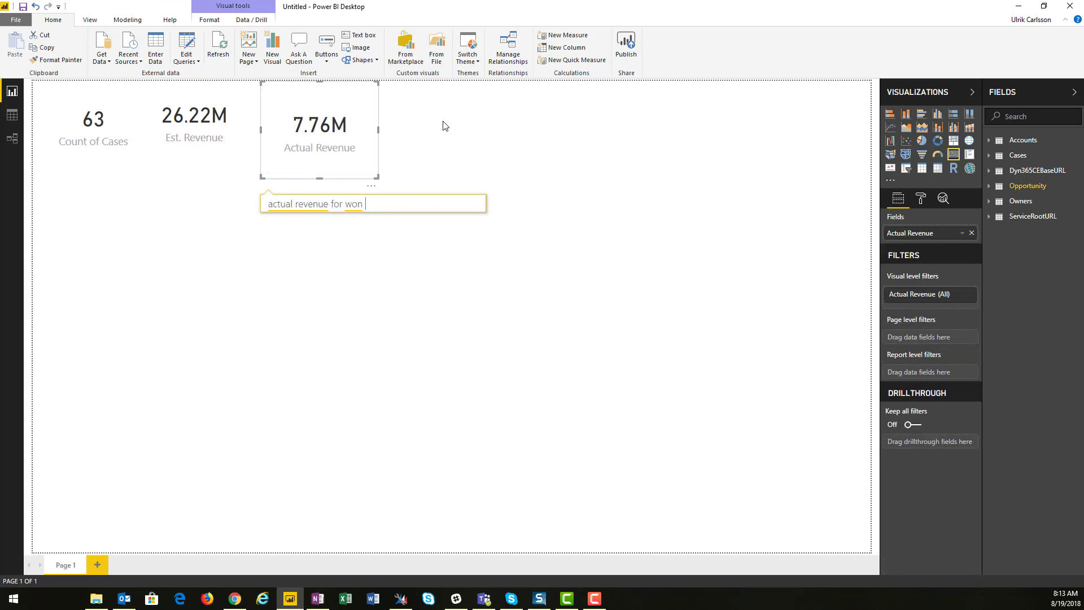
pyautogui.write('opportunities')
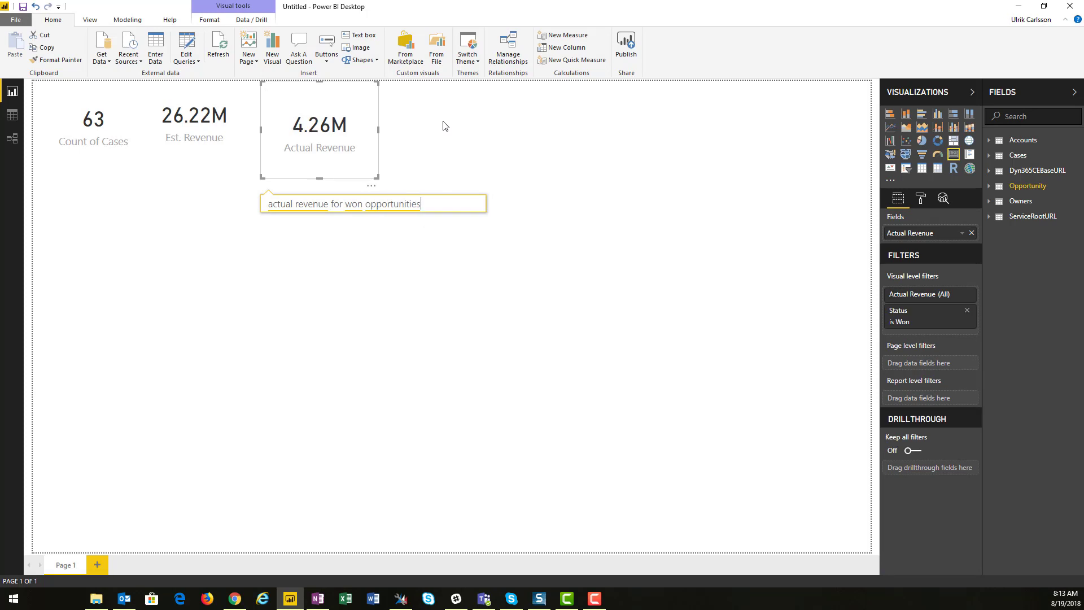
# Shrink the Actual Revenue card to match the other cards
pyautogui.click(468, 103)
pyautogui.click(374, 170)
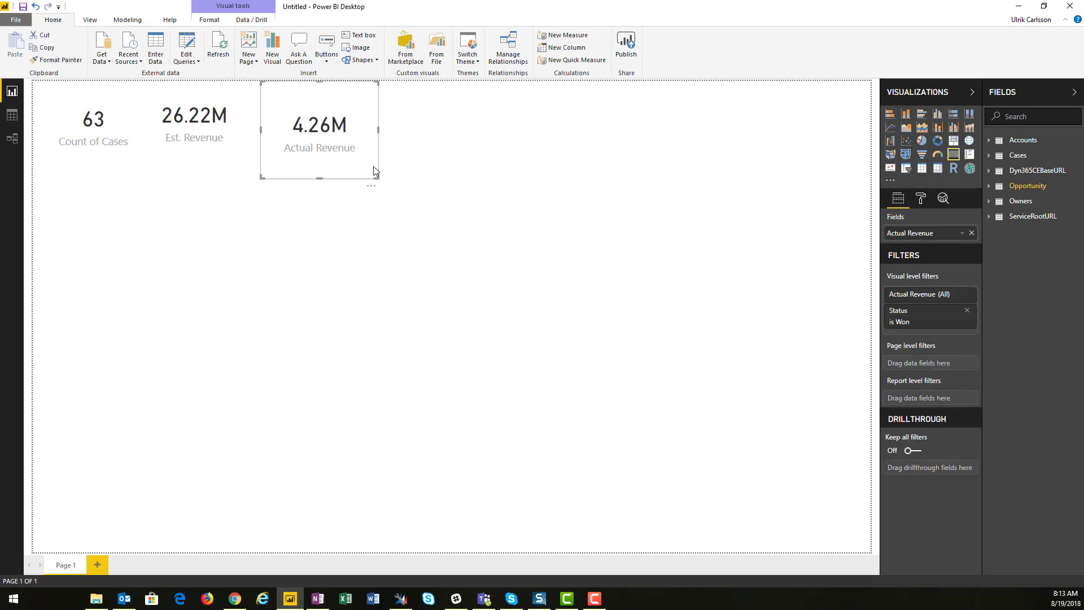
pyautogui.moveTo(374, 175); pyautogui.dragTo(337, 167)
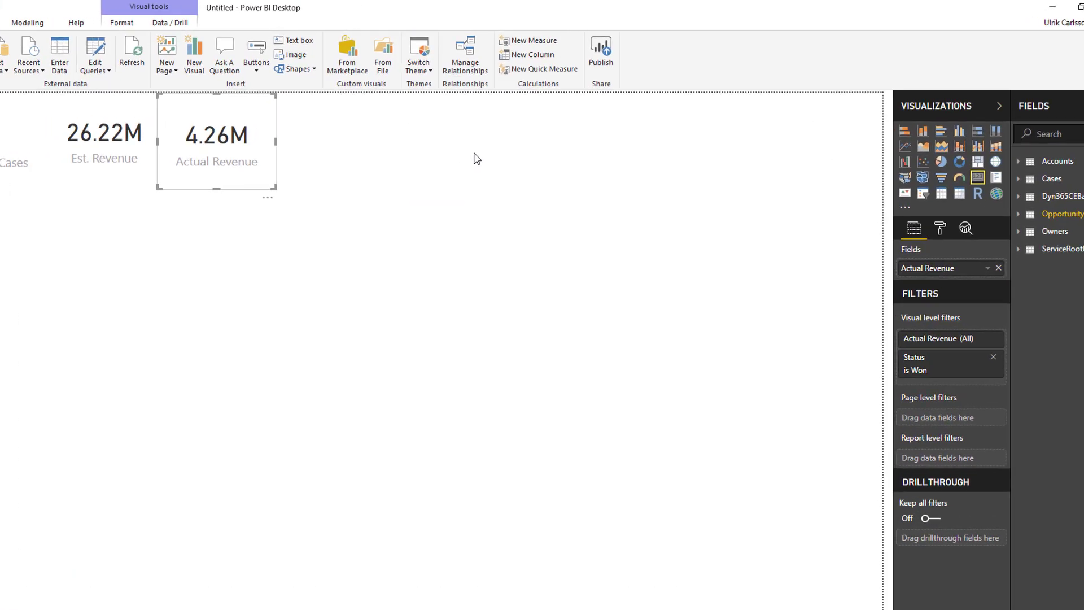
# Add a Q&A visual asking "list of accounts with link" to get an accounts table
pyautogui.doubleClick(459, 112)
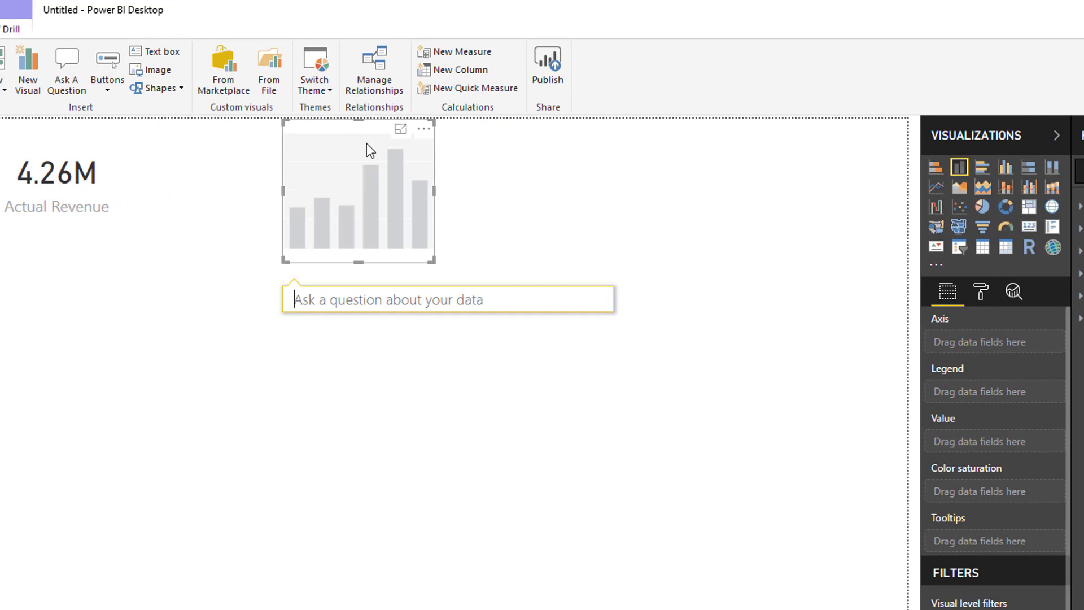
pyautogui.write('list of')
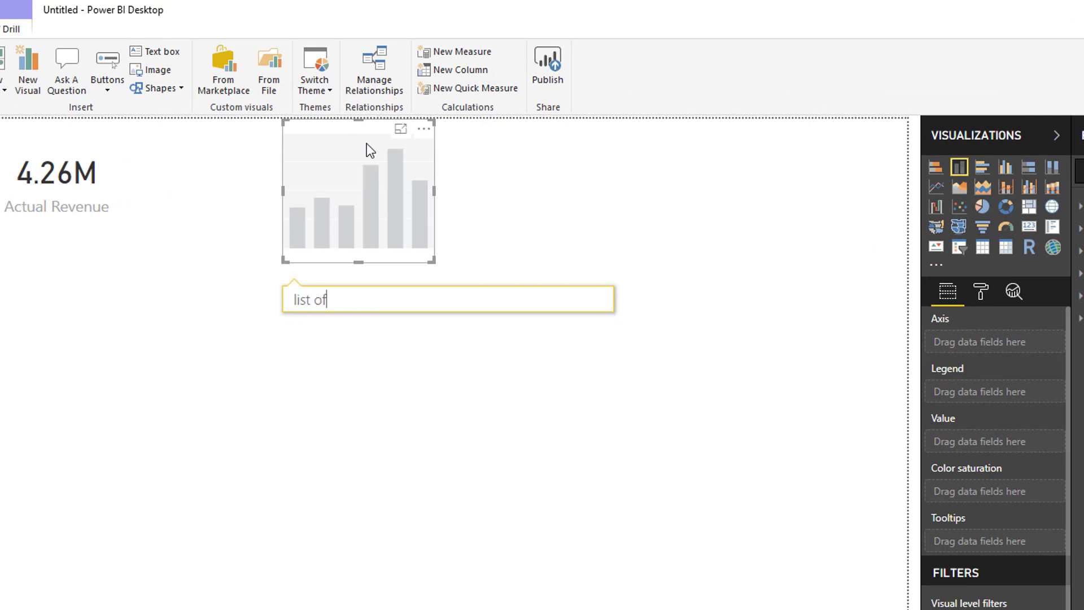
pyautogui.write(' accounts')
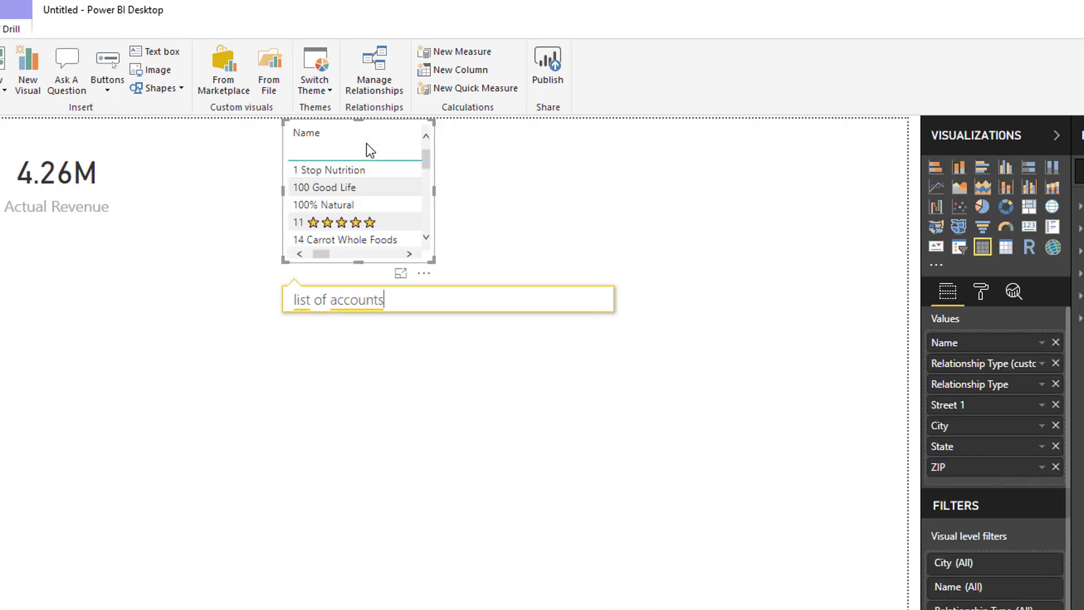
pyautogui.write(' wit')
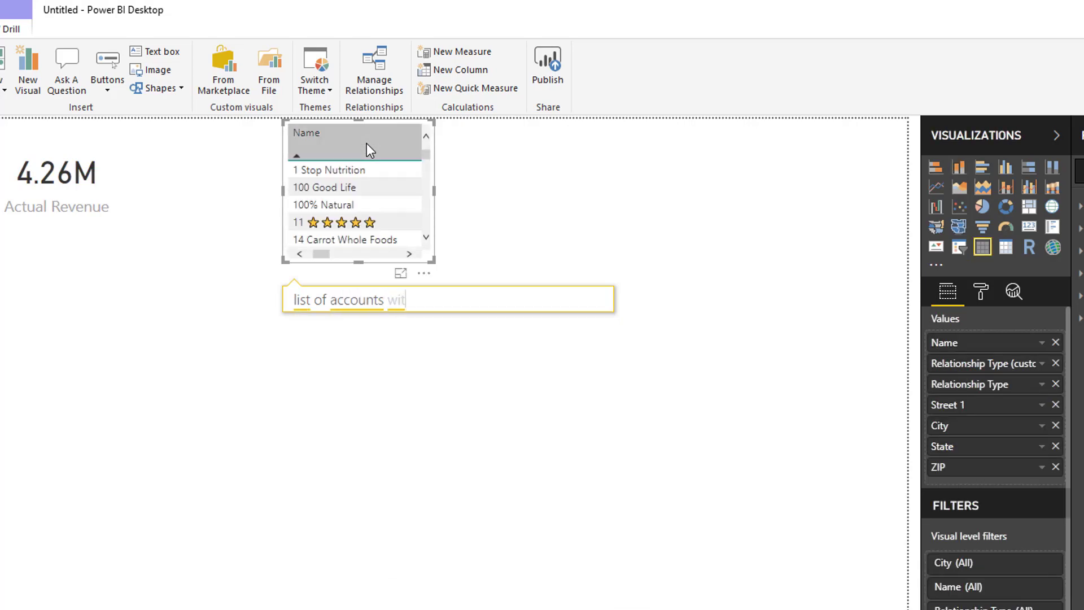
pyautogui.write('h link')
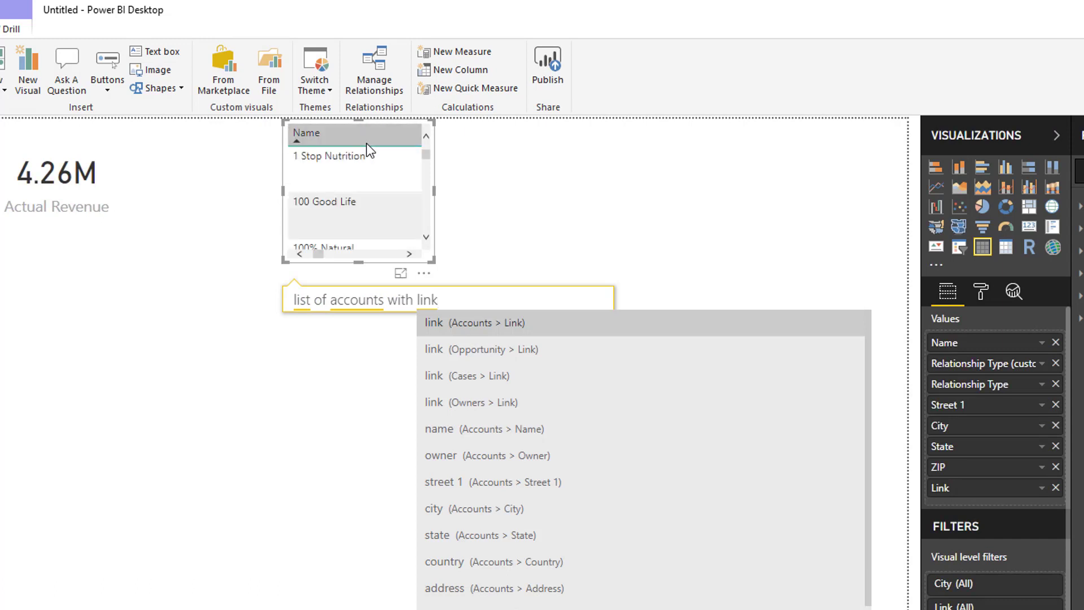
pyautogui.click(415, 339)
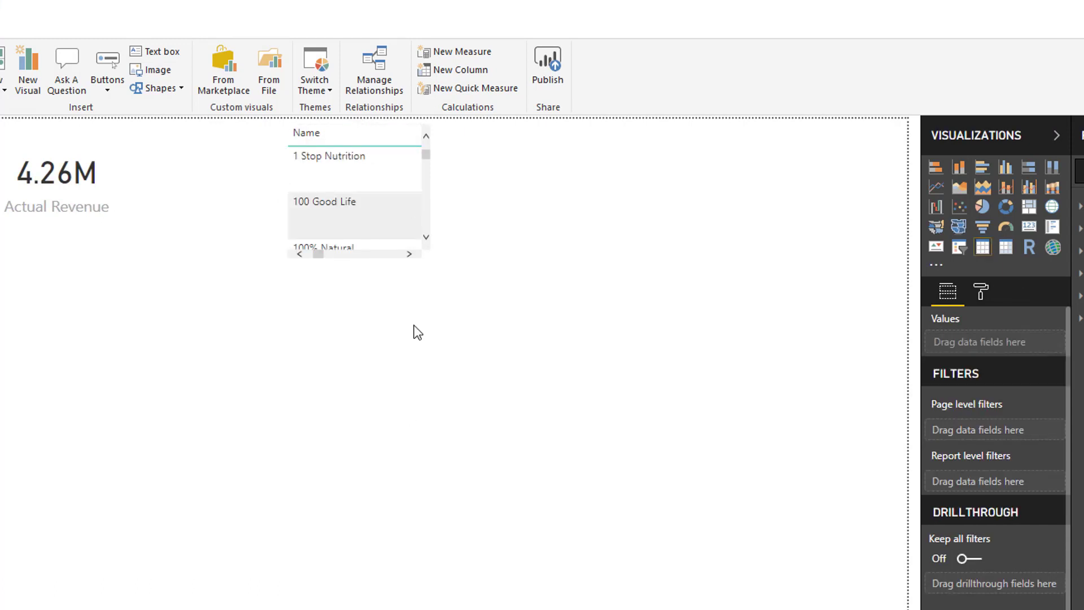
# Move the accounts table beside the Actual Revenue card and enlarge it across the canvas
pyautogui.moveTo(424, 273)
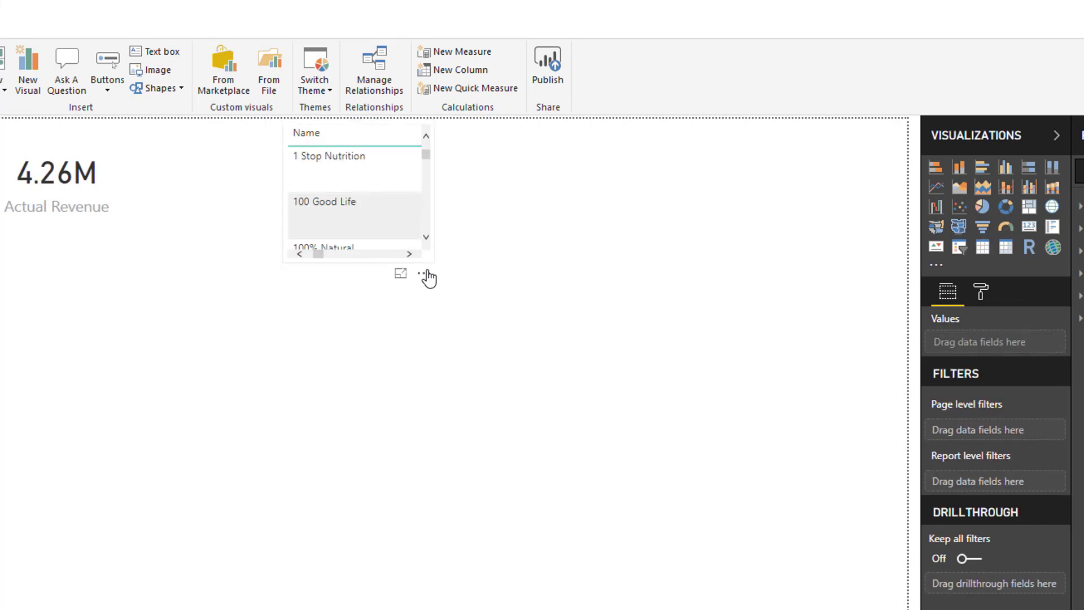
pyautogui.moveTo(426, 261); pyautogui.dragTo(273, 261)
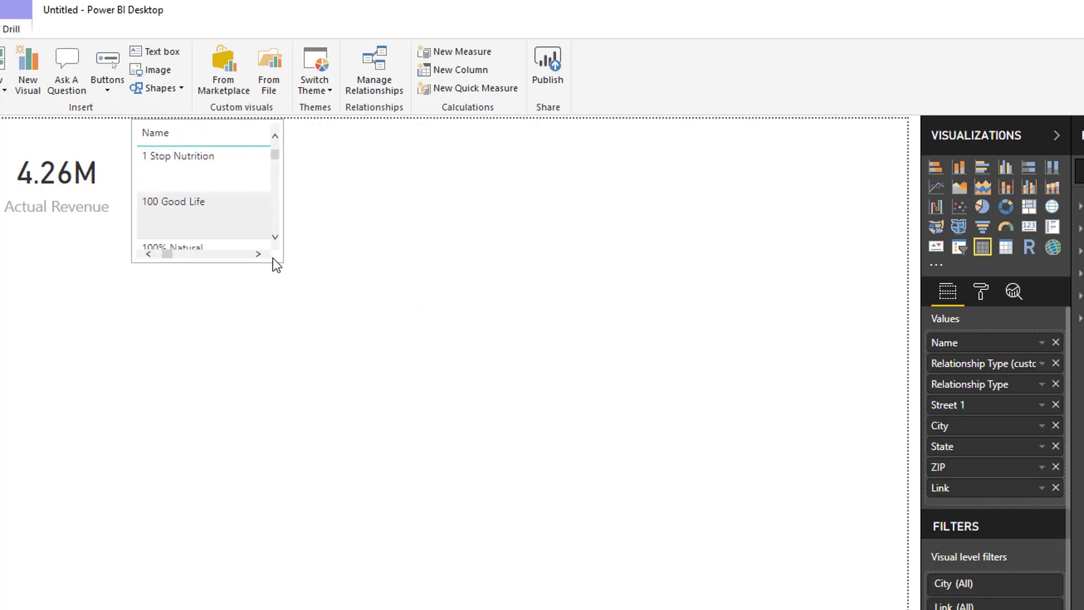
pyautogui.moveTo(490, 293); pyautogui.dragTo(934, 398)
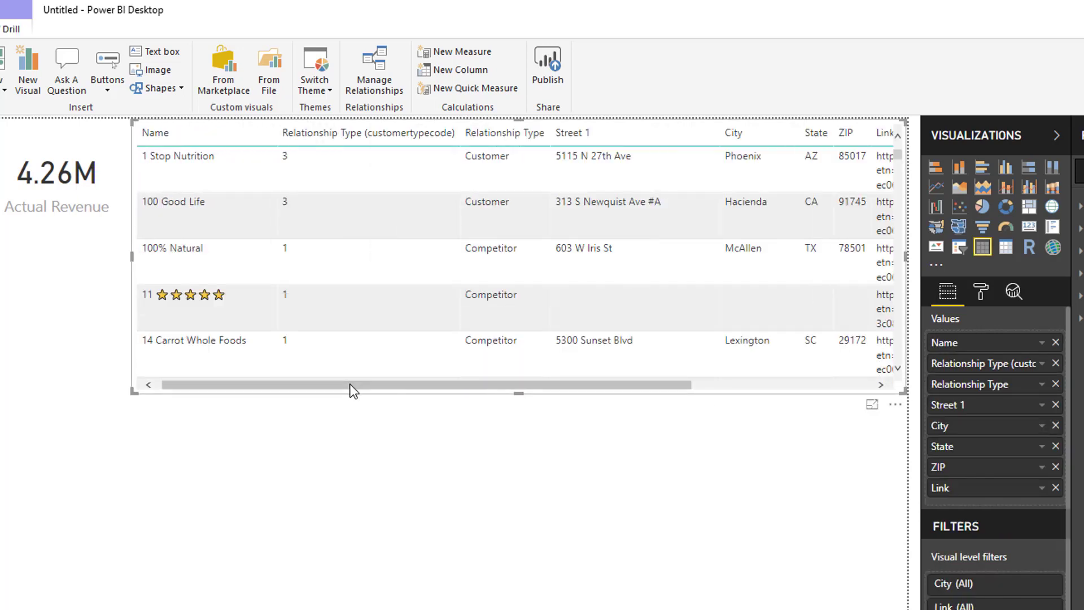
# Set the Data Category of the Accounts Link field to Web URL
pyautogui.moveTo(467, 386); pyautogui.dragTo(648, 384)
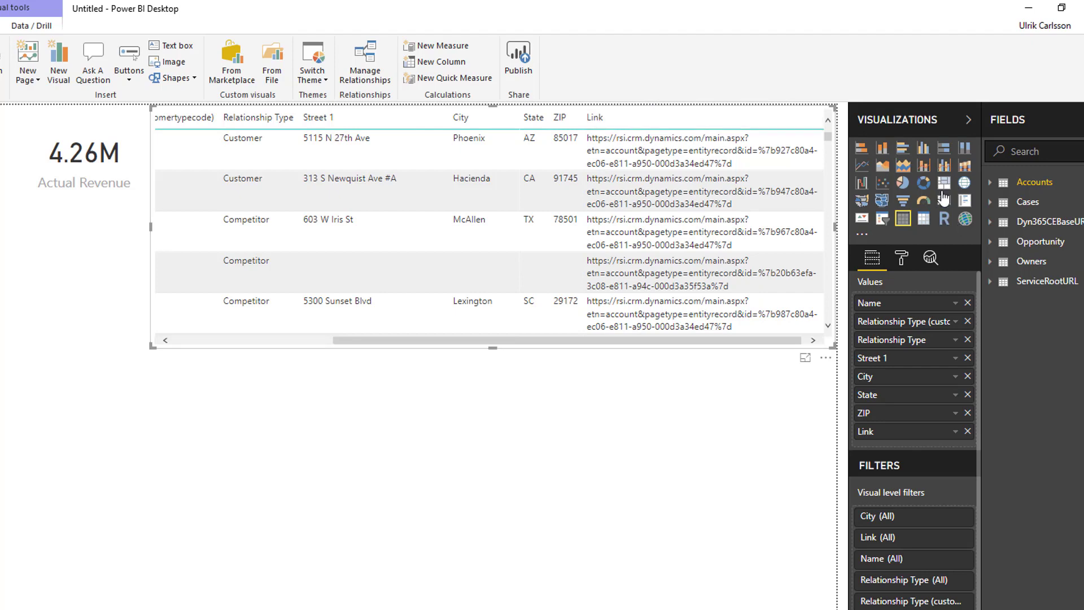
pyautogui.click(990, 183)
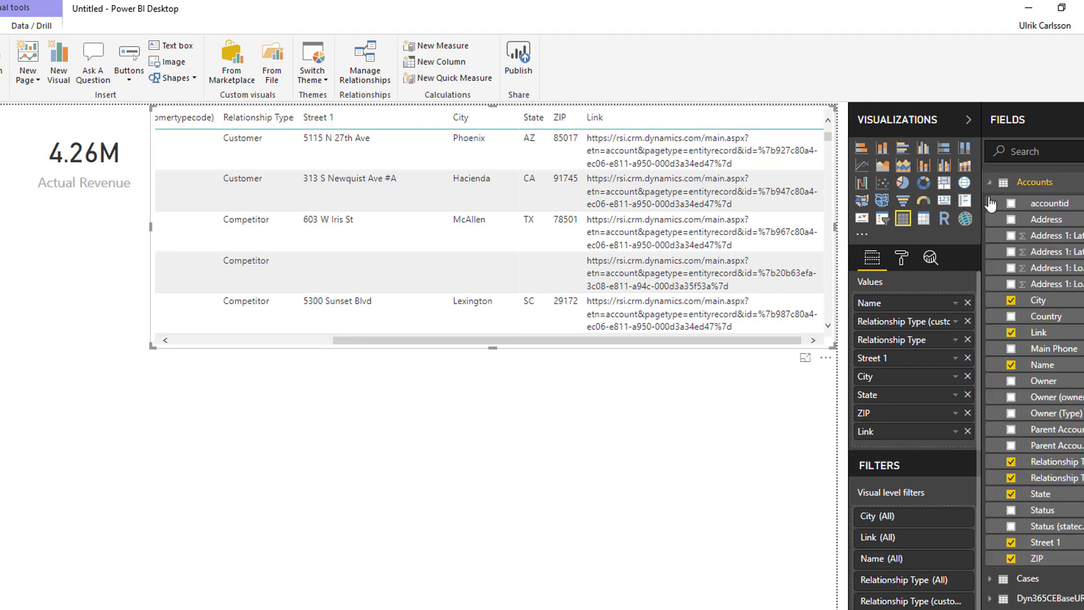
pyautogui.click(1038, 334)
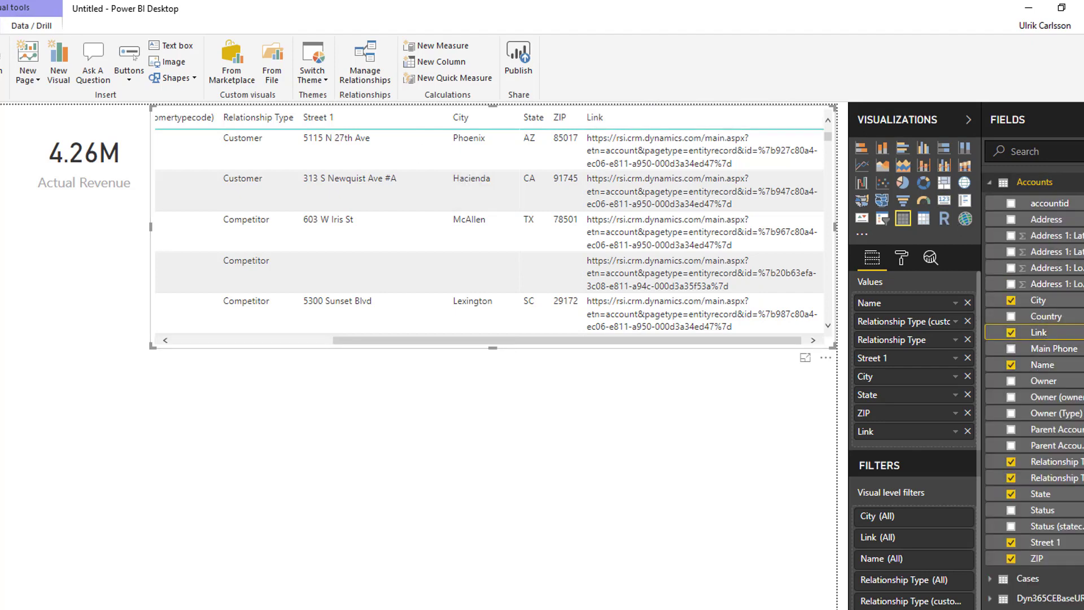
pyautogui.click(192, 62)
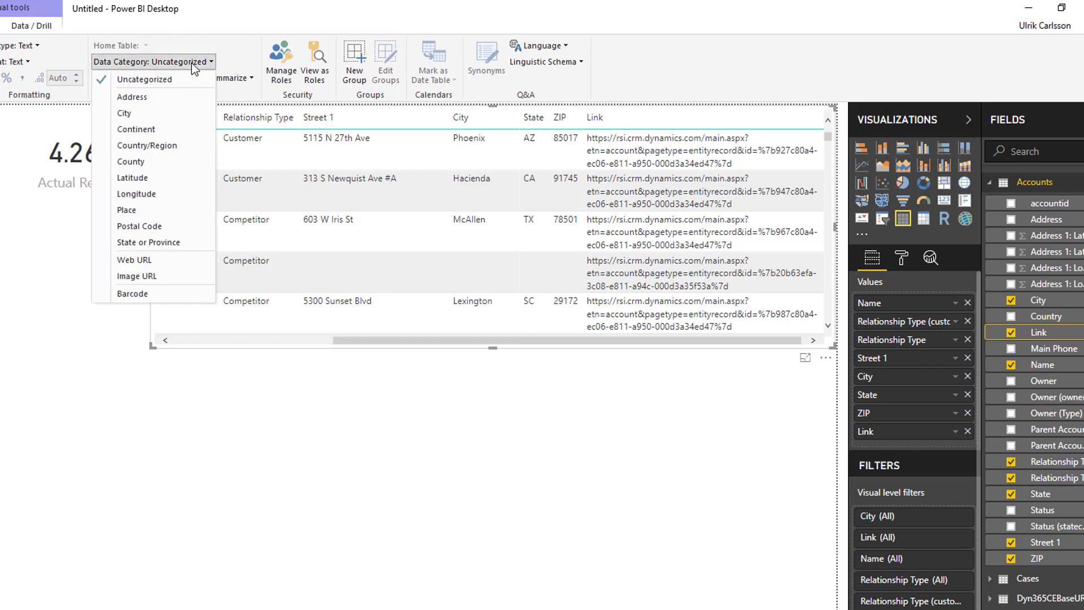
pyautogui.click(134, 260)
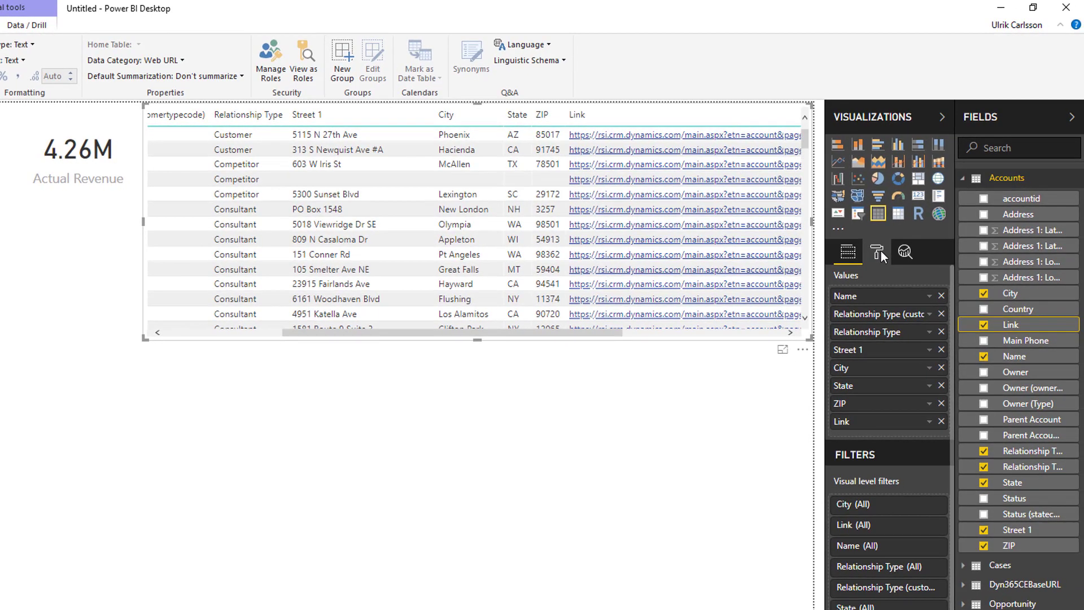
# Turn on the URL icon in the table's Values formatting
pyautogui.click(879, 252)
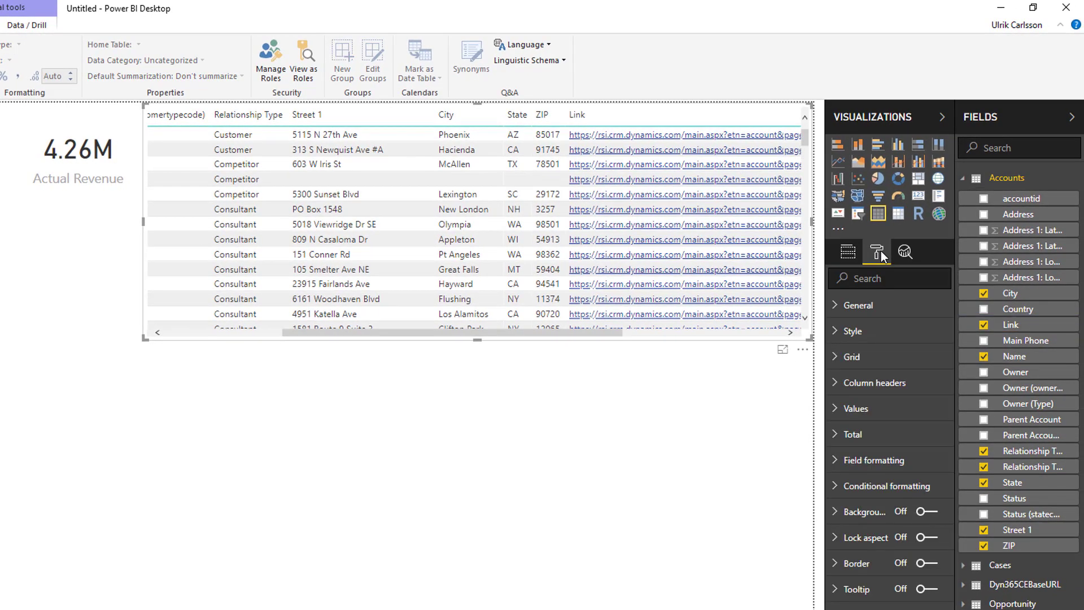
pyautogui.click(853, 417)
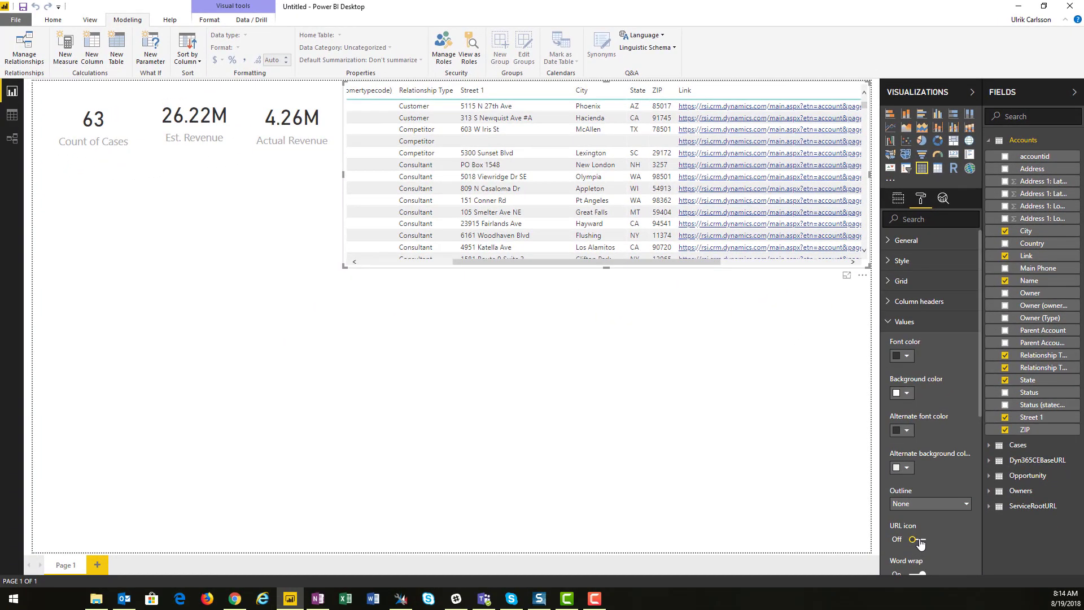
pyautogui.click(917, 540)
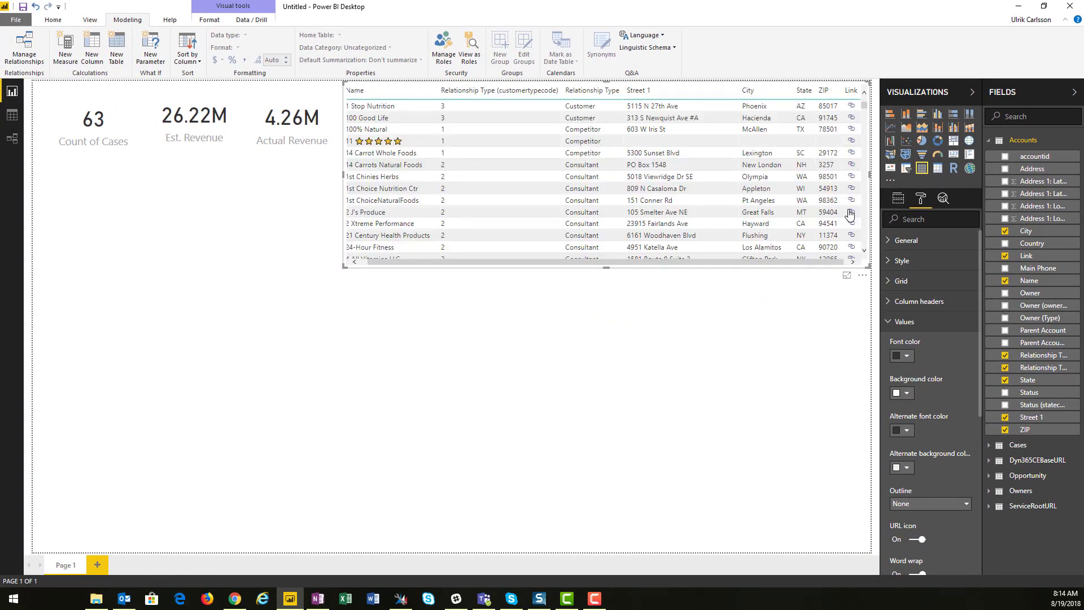
pyautogui.moveTo(850, 213)
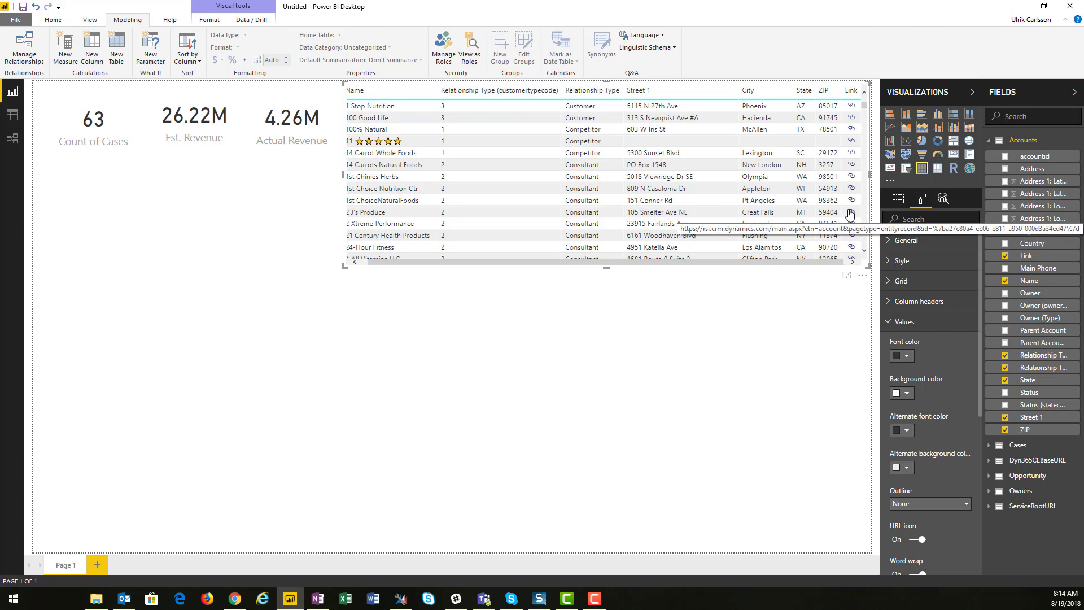
# Add a Q&A visual asking "map account address" below the cards
pyautogui.doubleClick(117, 232)
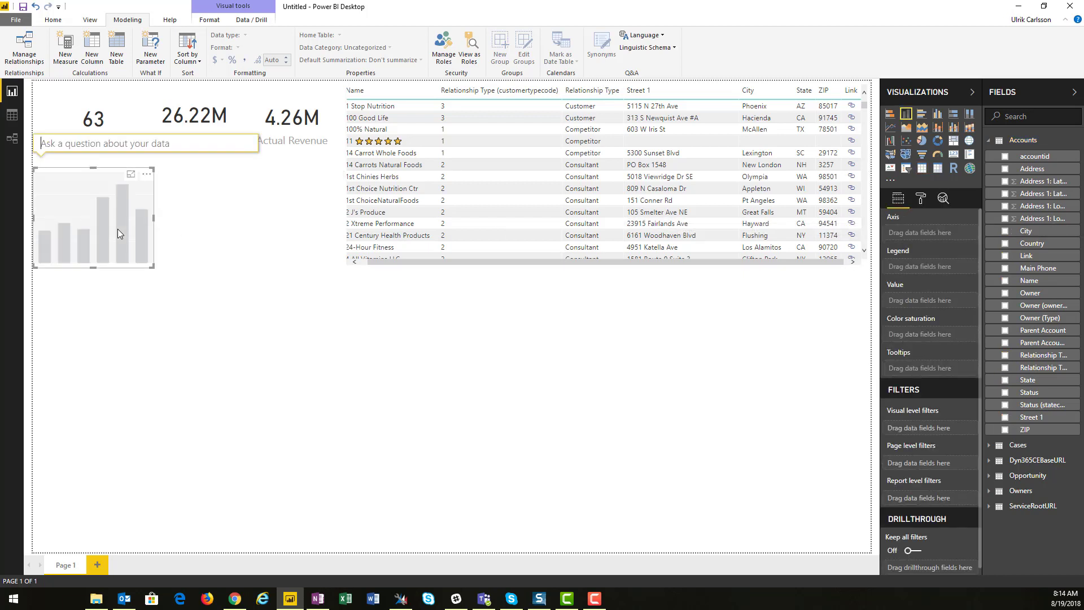
pyautogui.write('map')
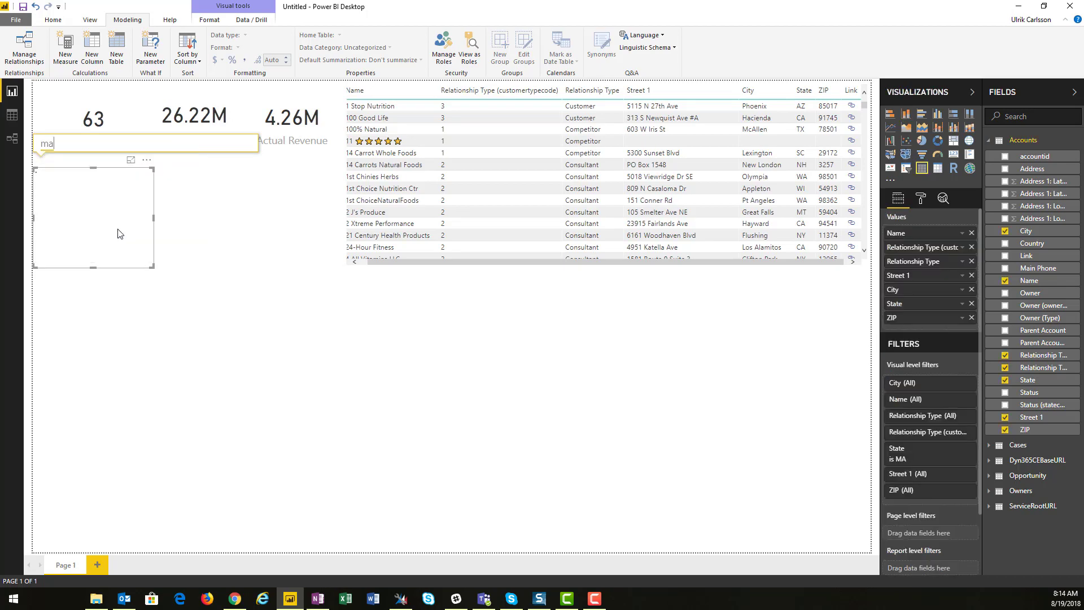
pyautogui.write(' account')
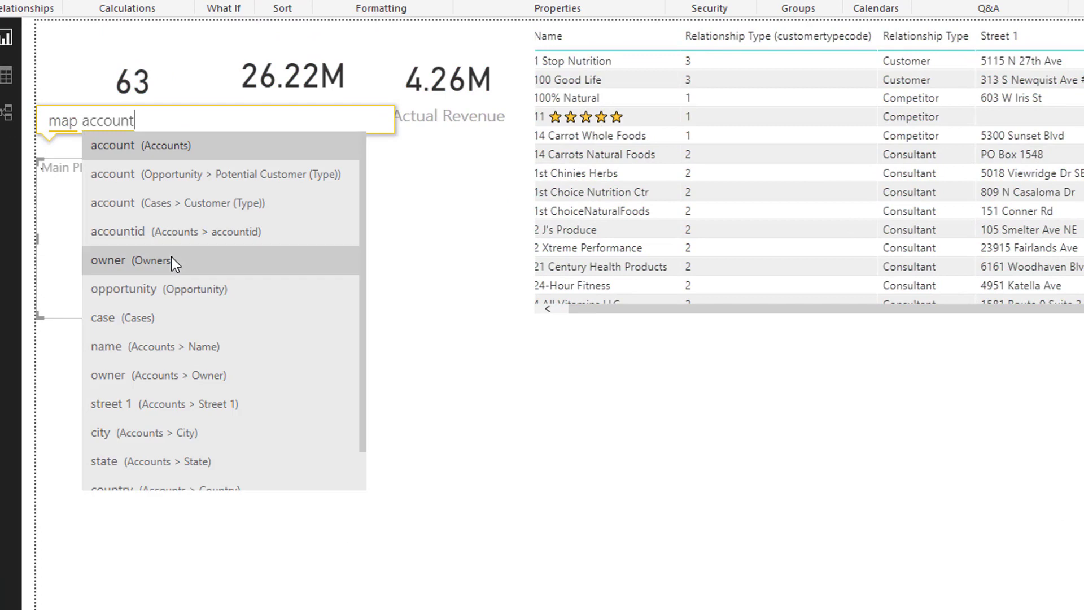
pyautogui.write('address')
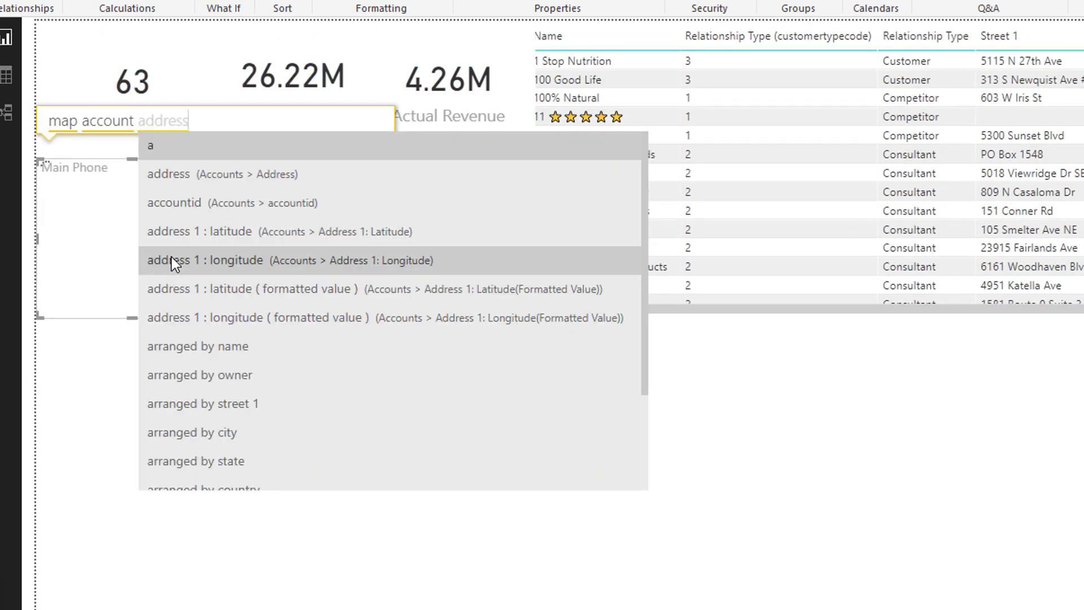
pyautogui.press('Return')
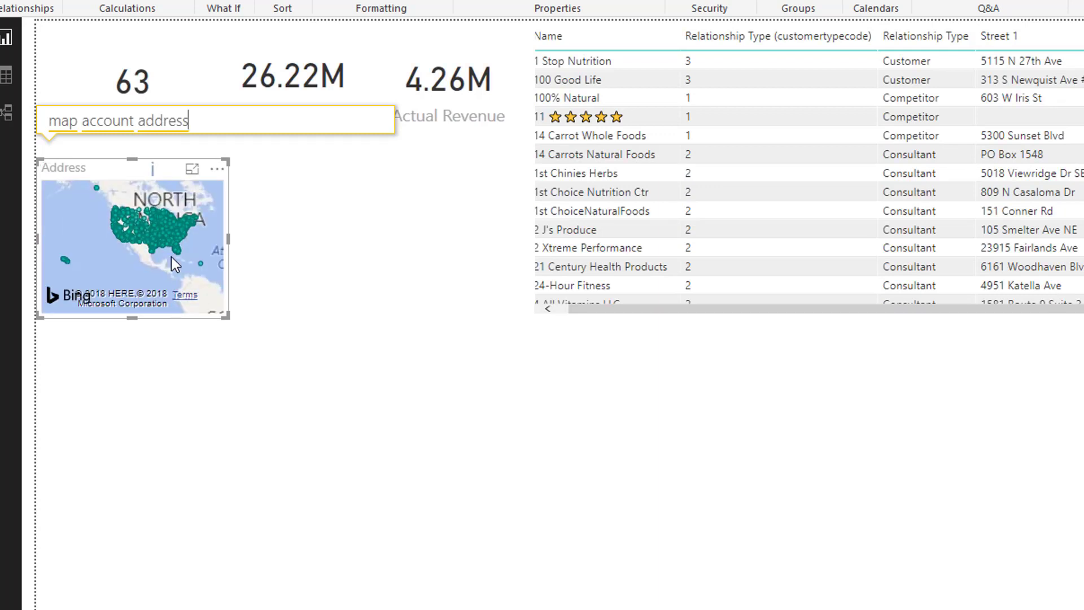
# Extend the map question to "map account address by est. revenue"
pyautogui.scroll(4, 153, 216)
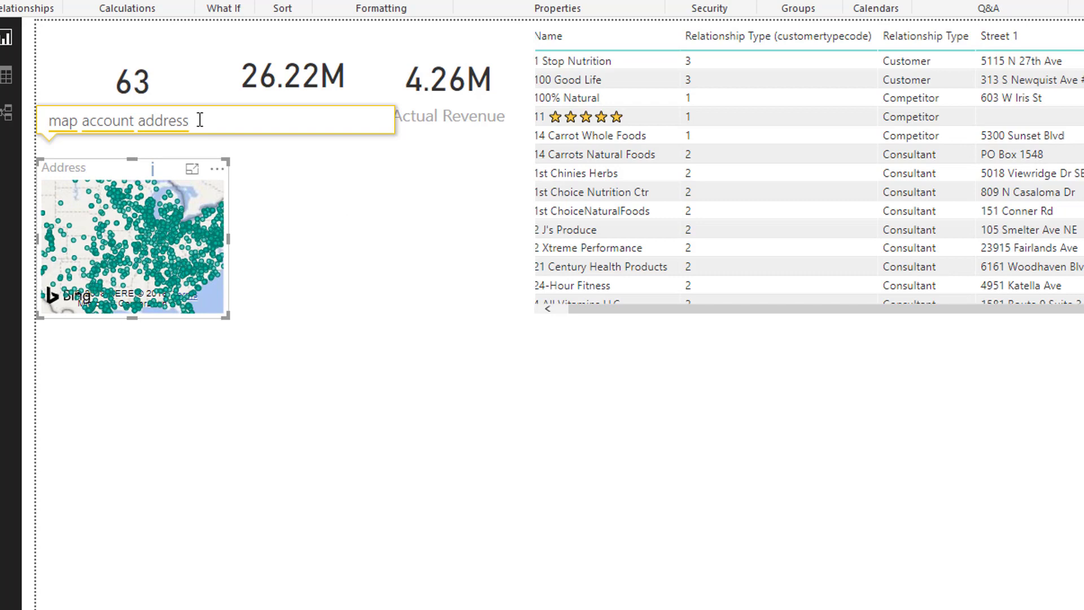
pyautogui.write('by')
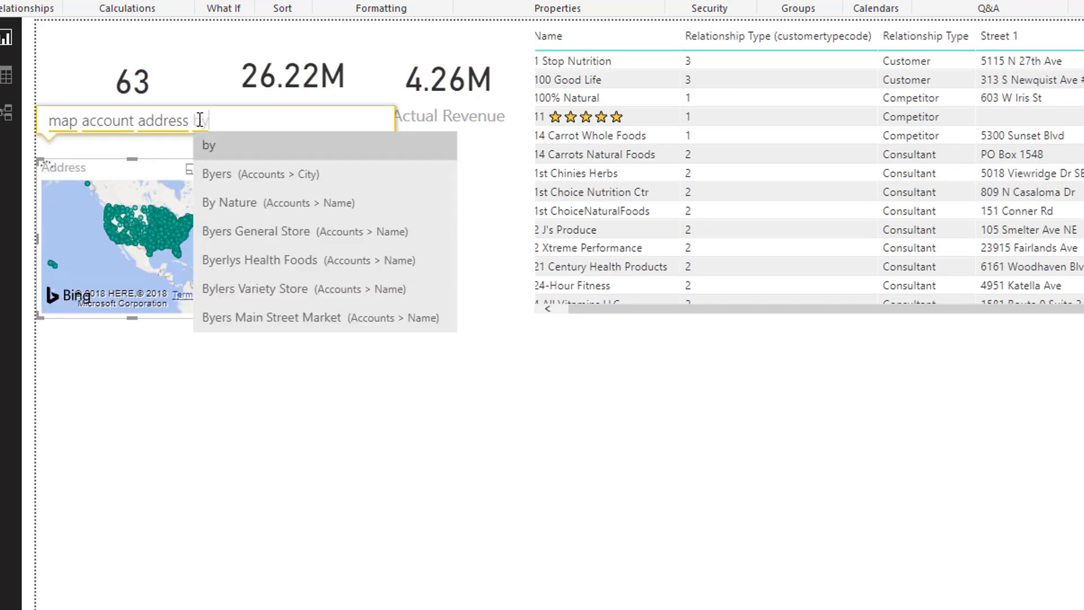
pyautogui.write(' est. revenue')
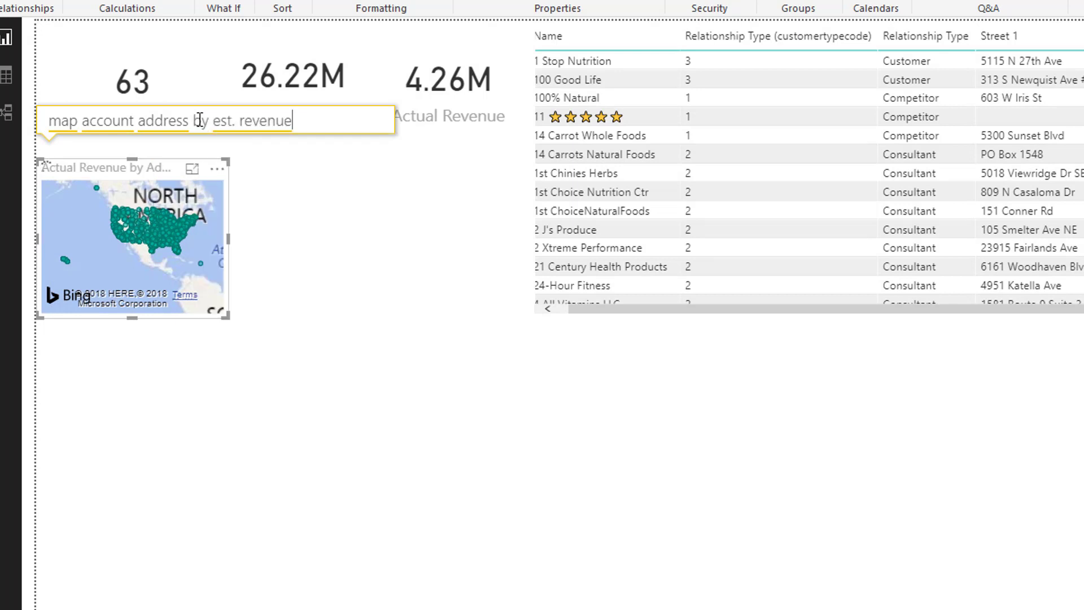
pyautogui.press('Return')
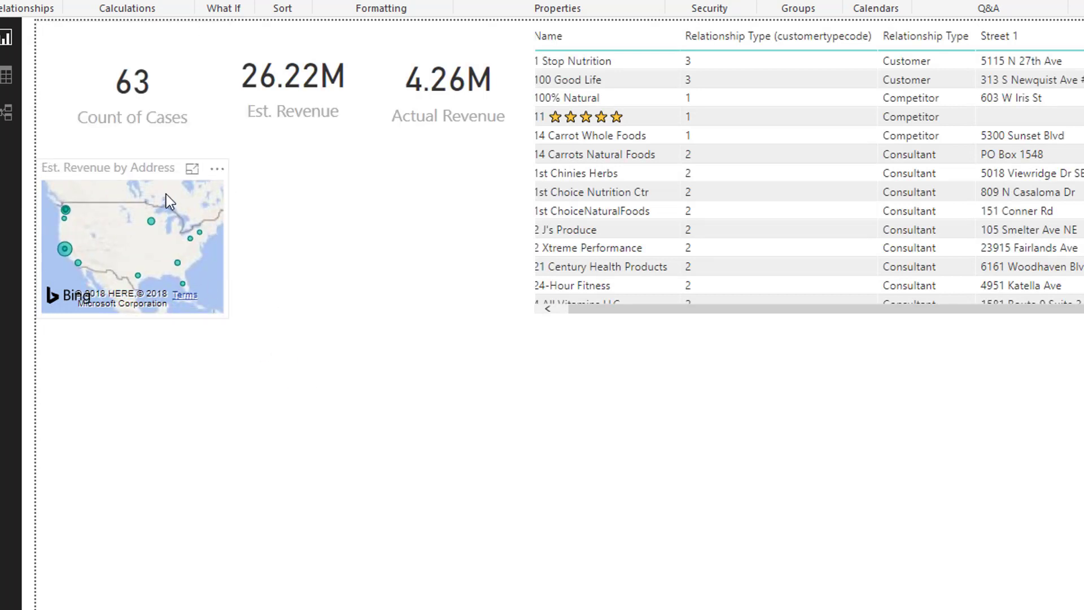
# Enlarge the Est. Revenue by Address map under the cards
pyautogui.moveTo(228, 320); pyautogui.dragTo(529, 350)
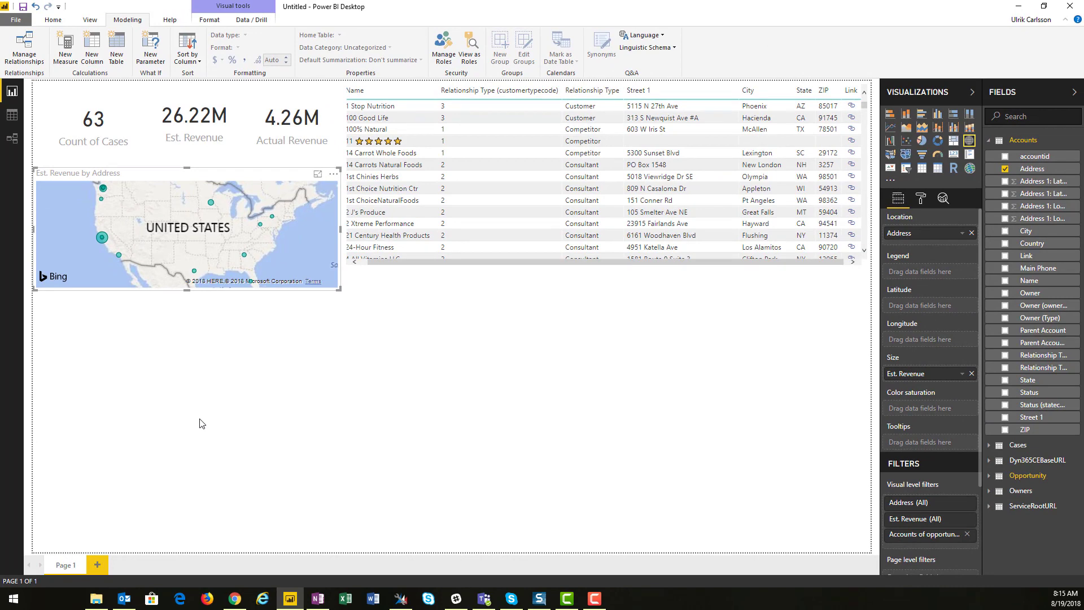
pyautogui.click(201, 423)
# Add a Q&A visual asking "open est. revenue by owner" and move it up directly under the map
pyautogui.doubleClick(155, 393)
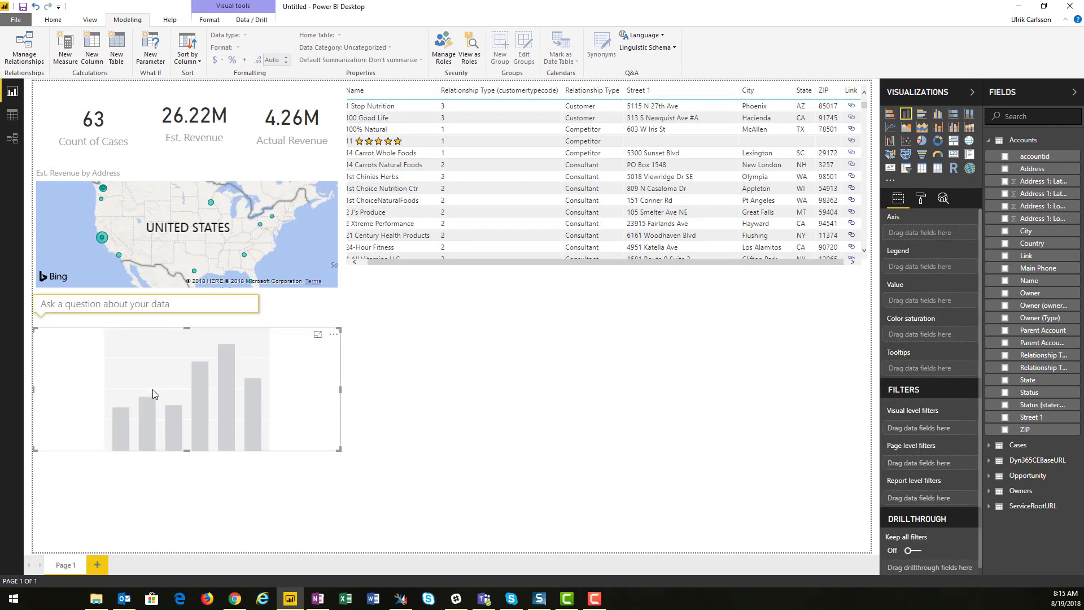
pyautogui.write('pen')
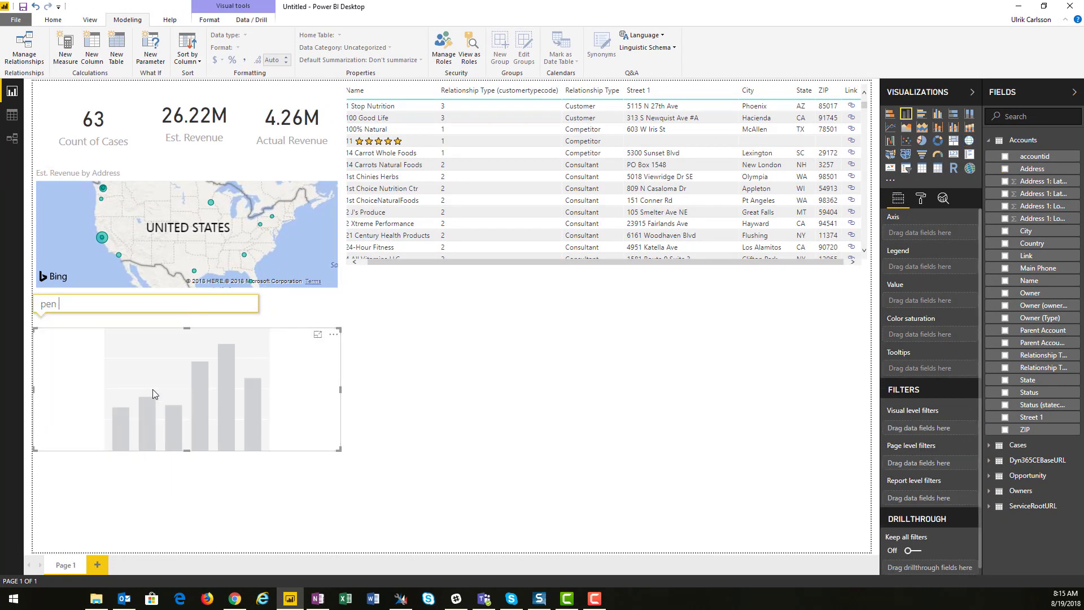
pyautogui.press('BackSpace')
pyautogui.press('BackSpace')
pyautogui.press('BackSpace')
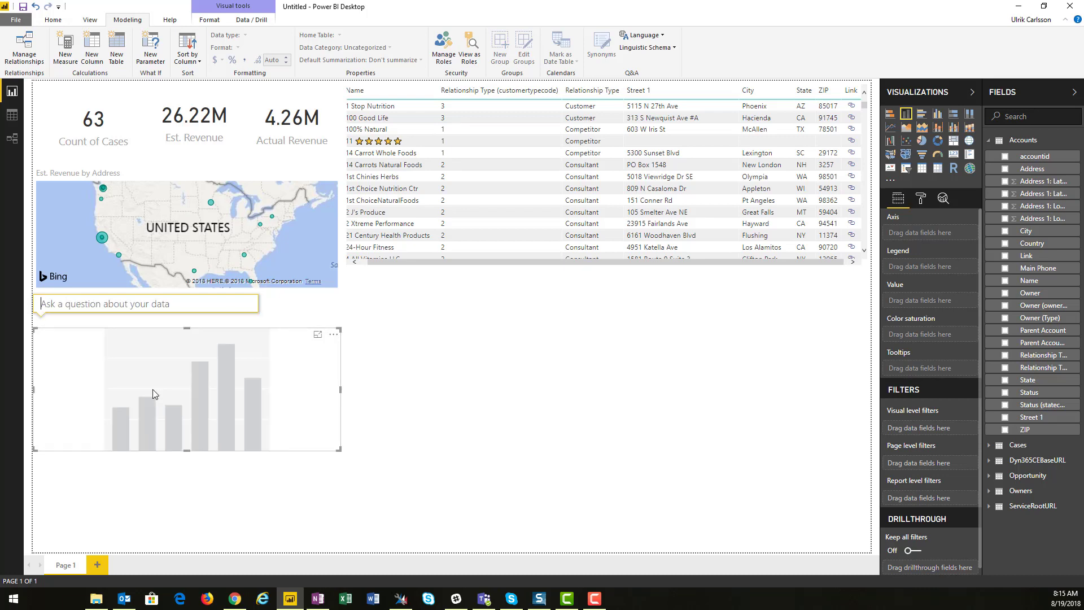
pyautogui.write('open es')
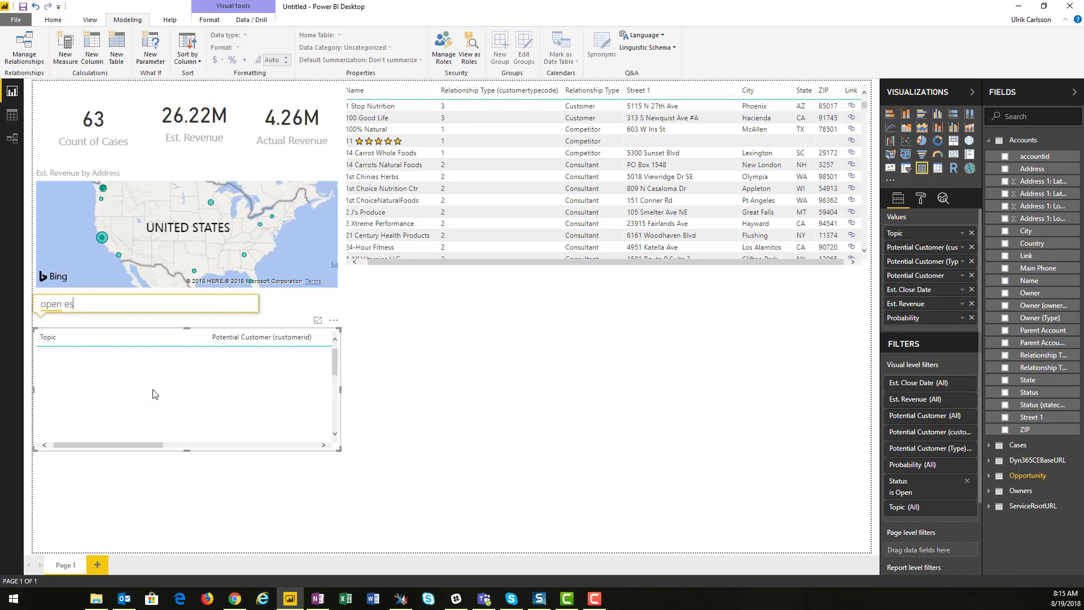
pyautogui.write('t. revenue')
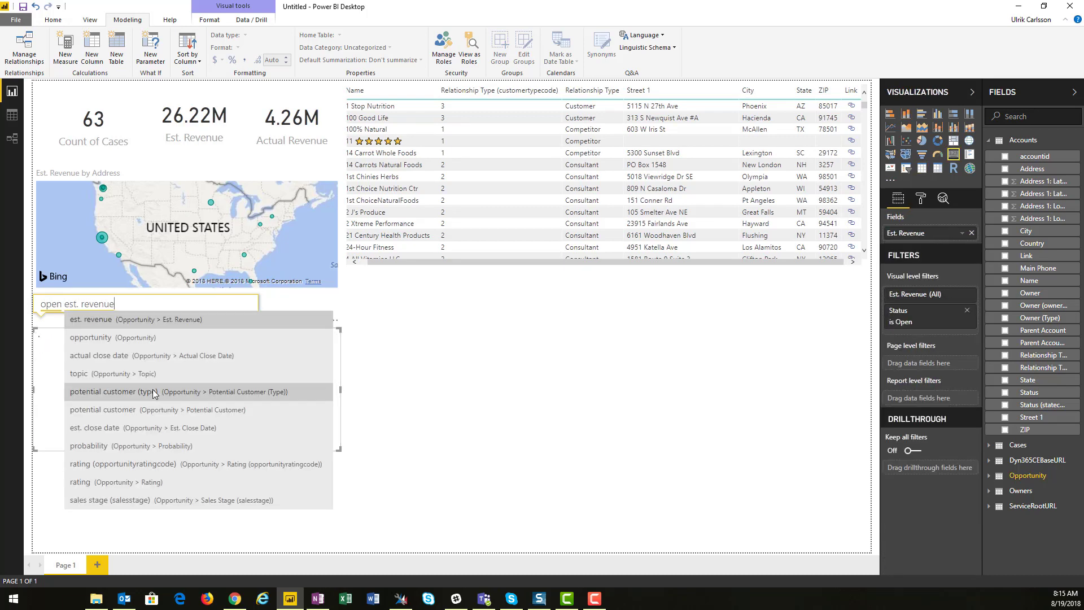
pyautogui.write(' by owner')
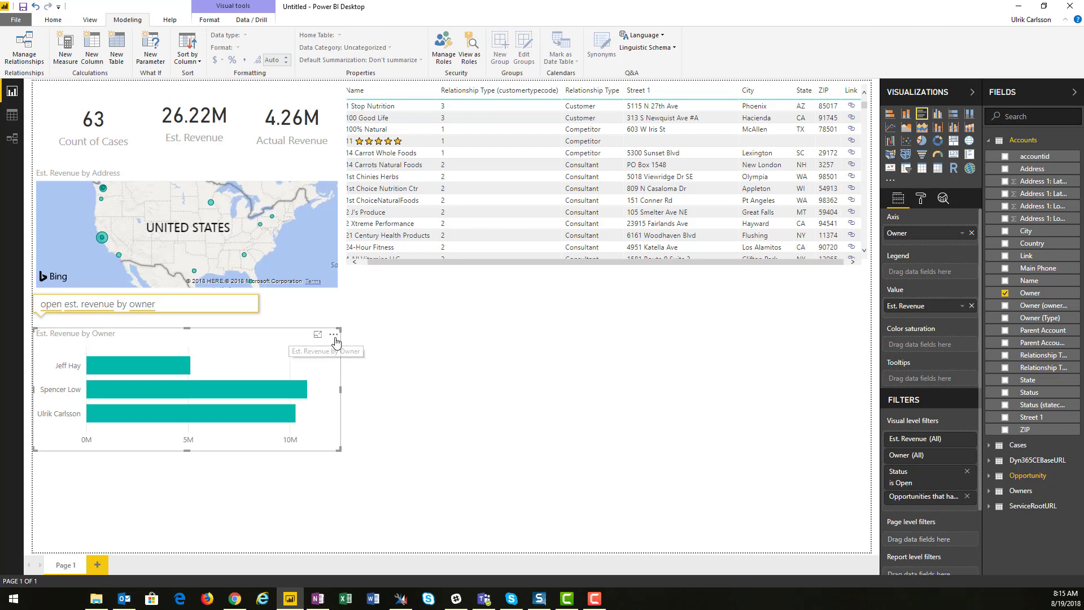
pyautogui.moveTo(334, 336); pyautogui.dragTo(320, 310)
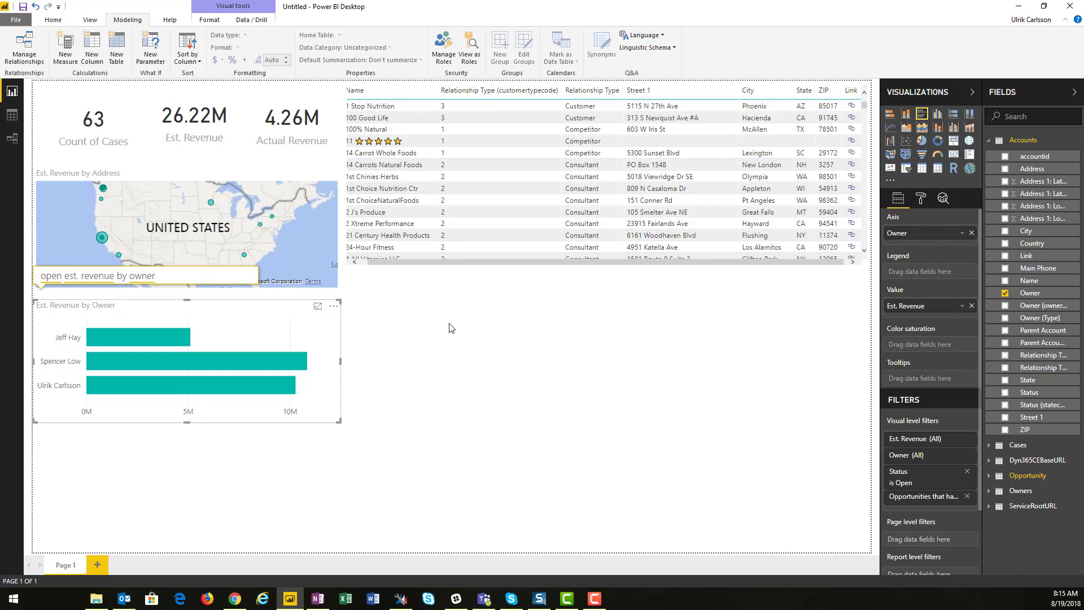
# Add a Q&A visual asking "est. revenue by account name" and shrink it beside the owner chart
pyautogui.doubleClick(421, 346)
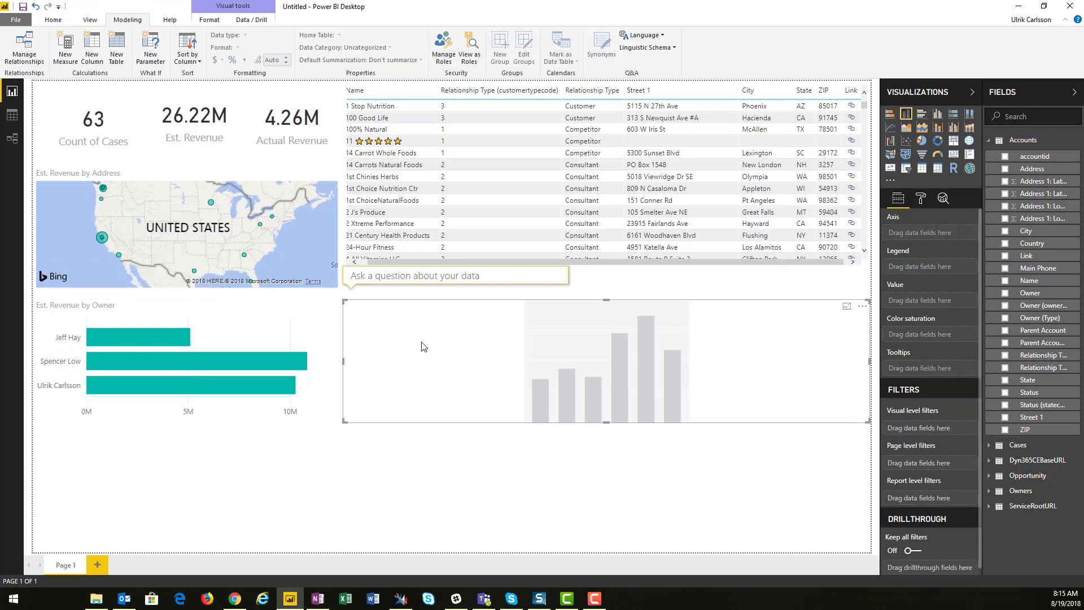
pyautogui.write('est.')
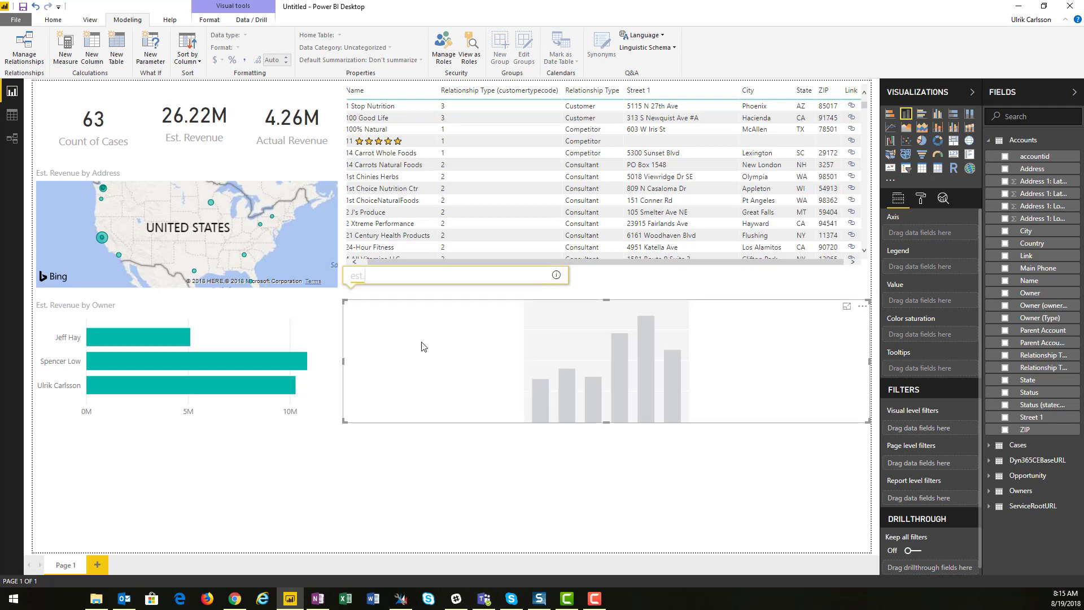
pyautogui.write(' revenue by')
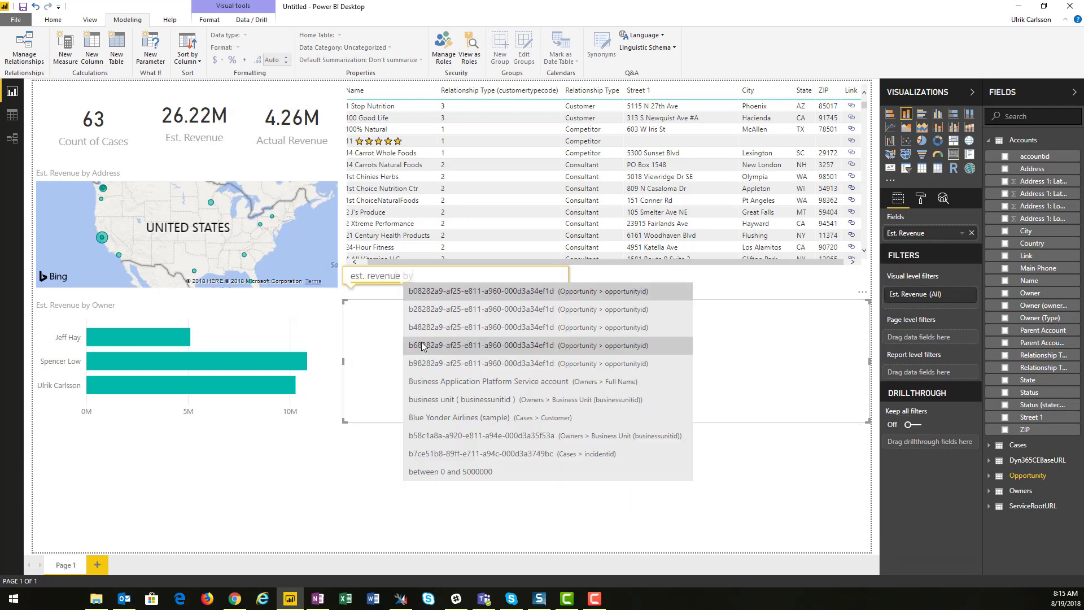
pyautogui.write(' account name')
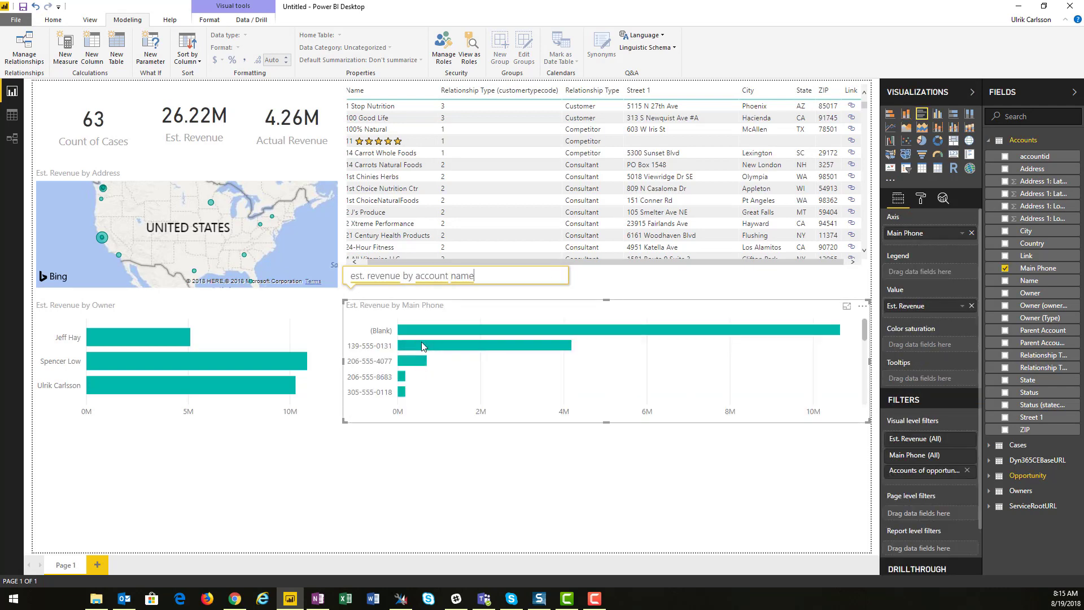
pyautogui.press('Return')
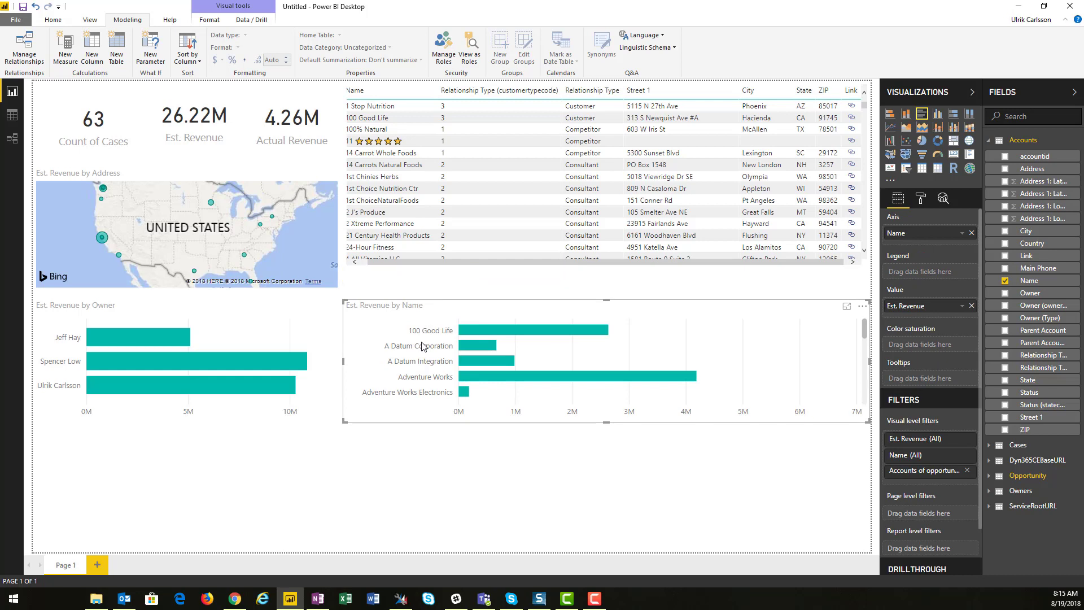
pyautogui.moveTo(866, 420); pyautogui.dragTo(570, 412)
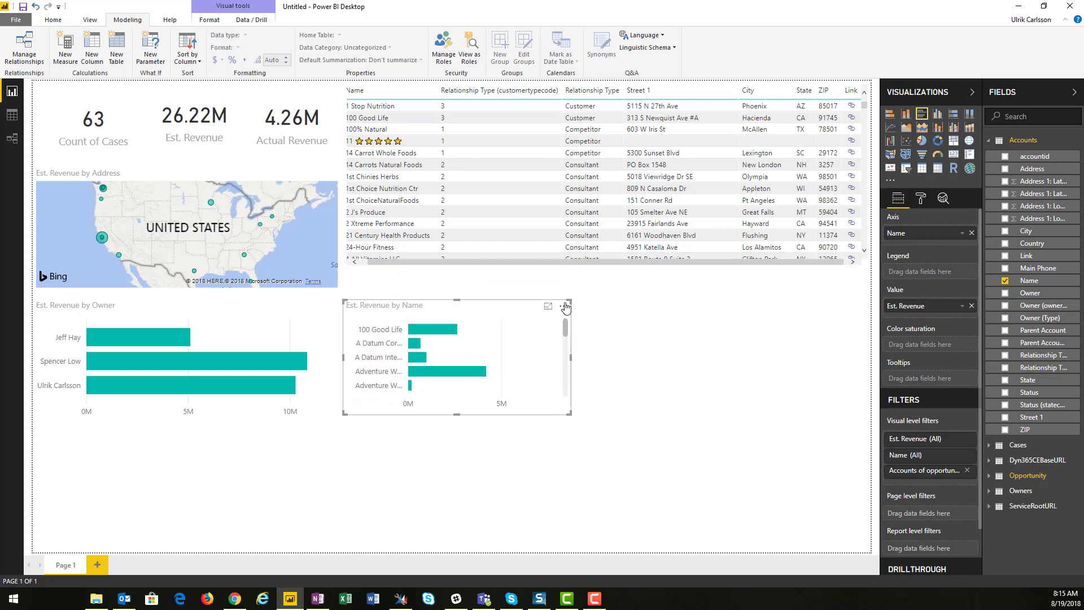
pyautogui.moveTo(565, 307); pyautogui.dragTo(543, 300)
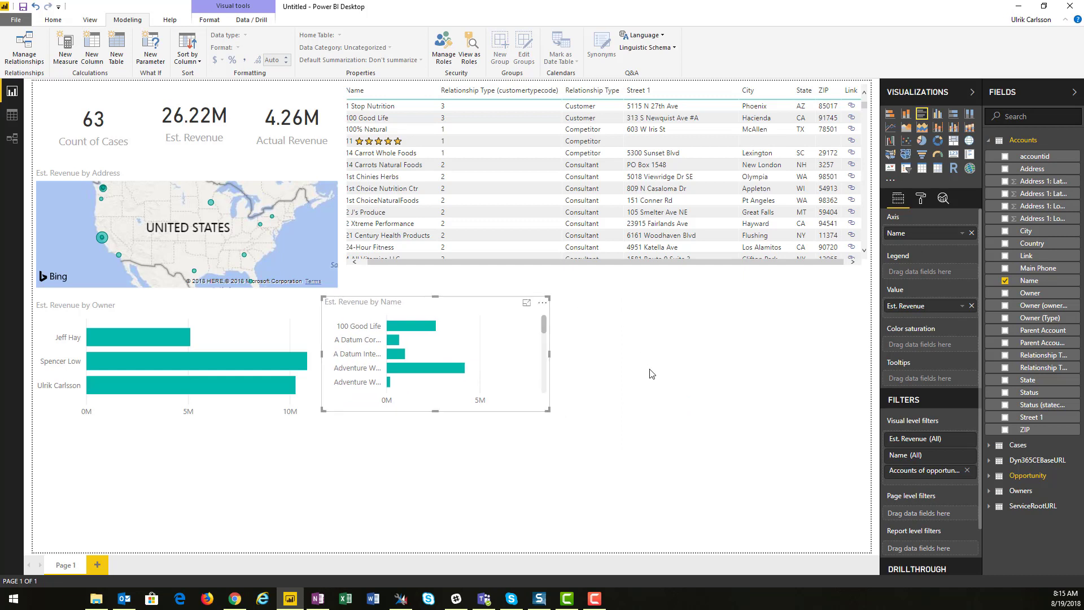
# Add a Q&A visual asking "open est. revenue by city sorted by est. revenue" in the remaining space on the right
pyautogui.doubleClick(677, 350)
pyautogui.write('open')
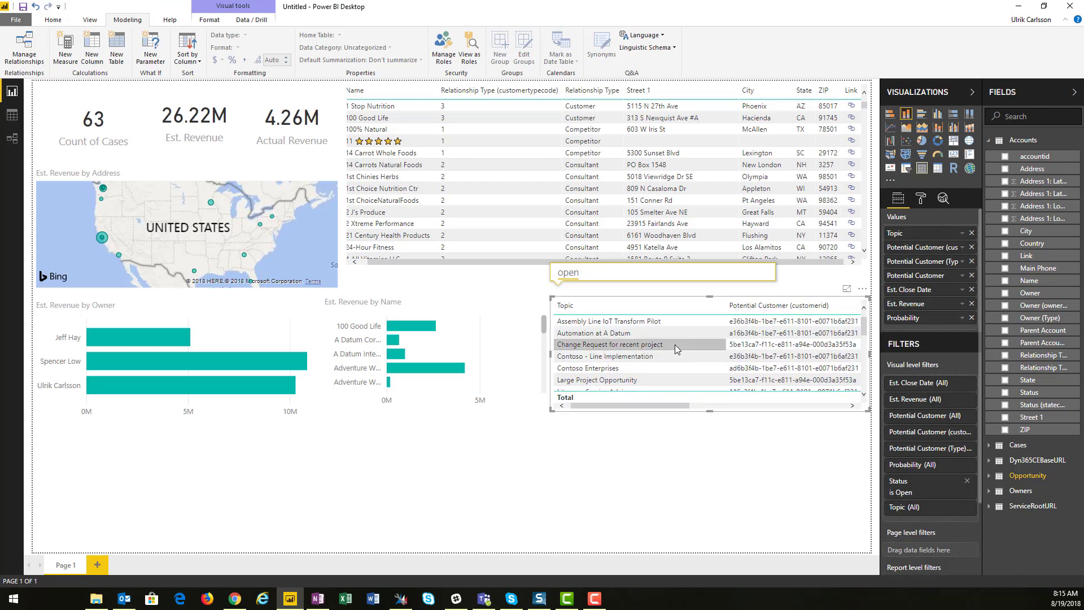
pyautogui.write(' est.')
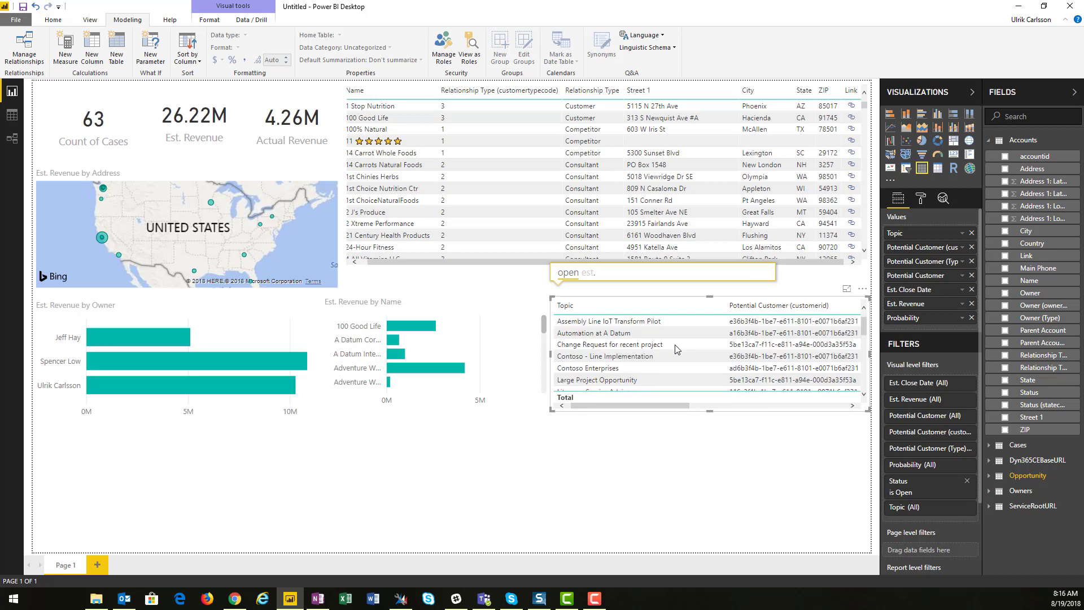
pyautogui.write('revenue ')
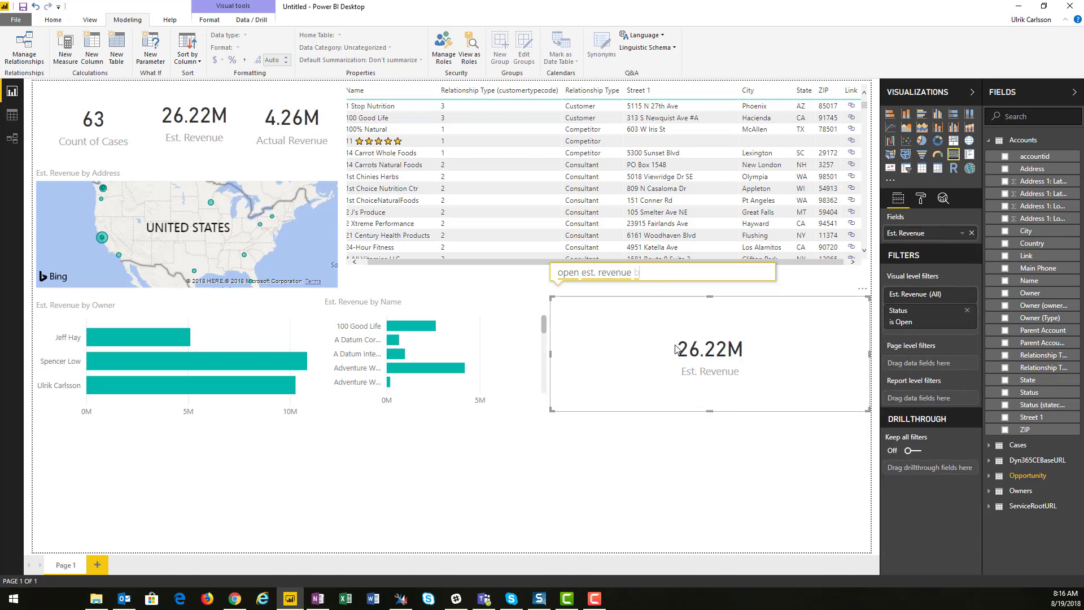
pyautogui.write('by city')
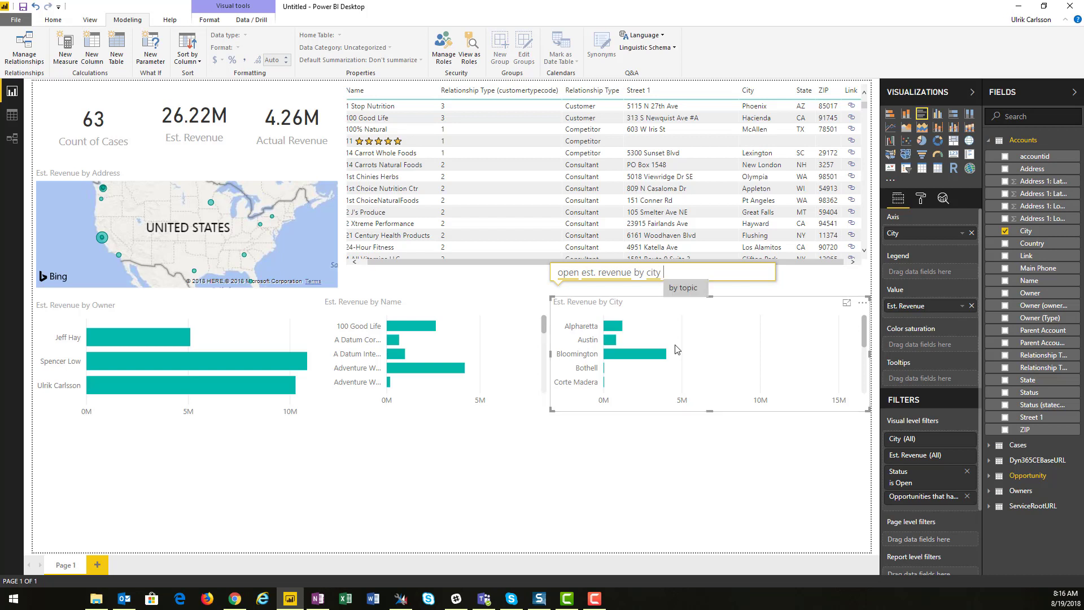
pyautogui.write('so')
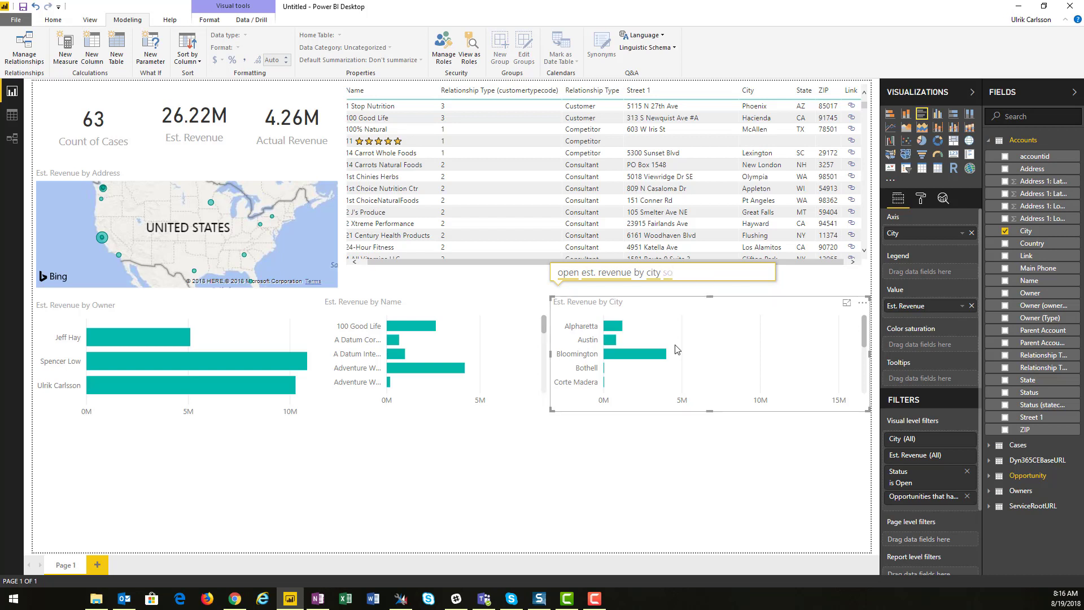
pyautogui.write('rted ')
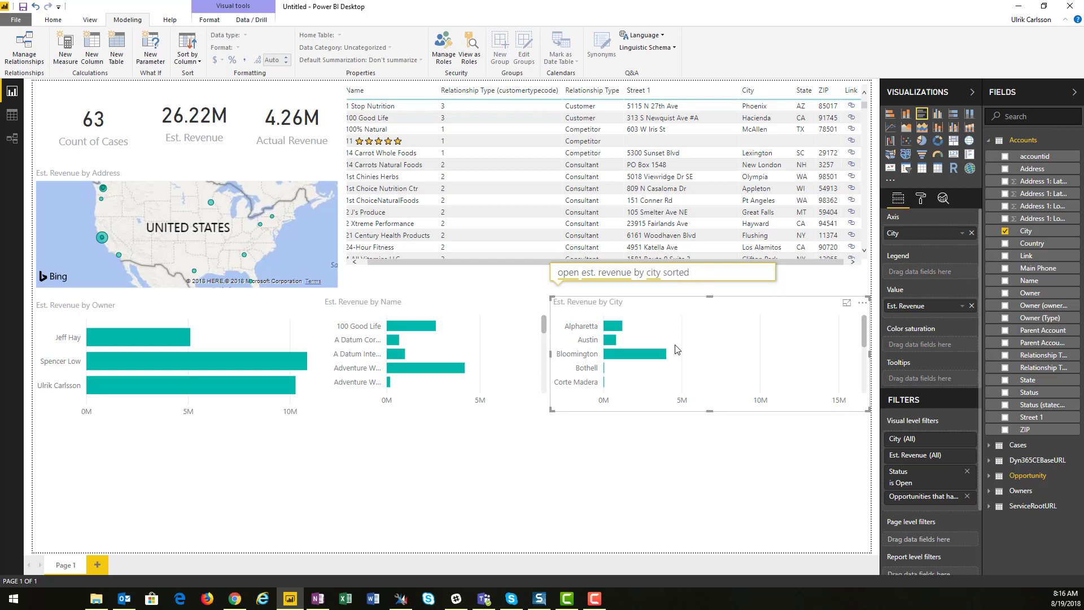
pyautogui.write('by est. revenue')
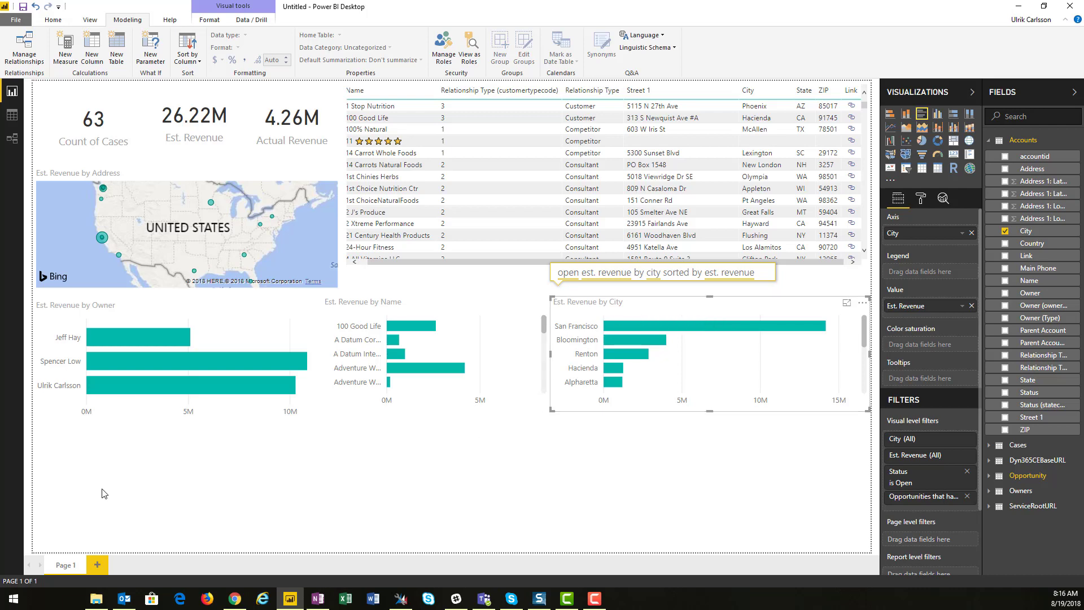
# Add a Q&A visual asking "count of cases per customer and status" at the bottom and narrow it
pyautogui.click(73, 495)
pyautogui.doubleClick(72, 495)
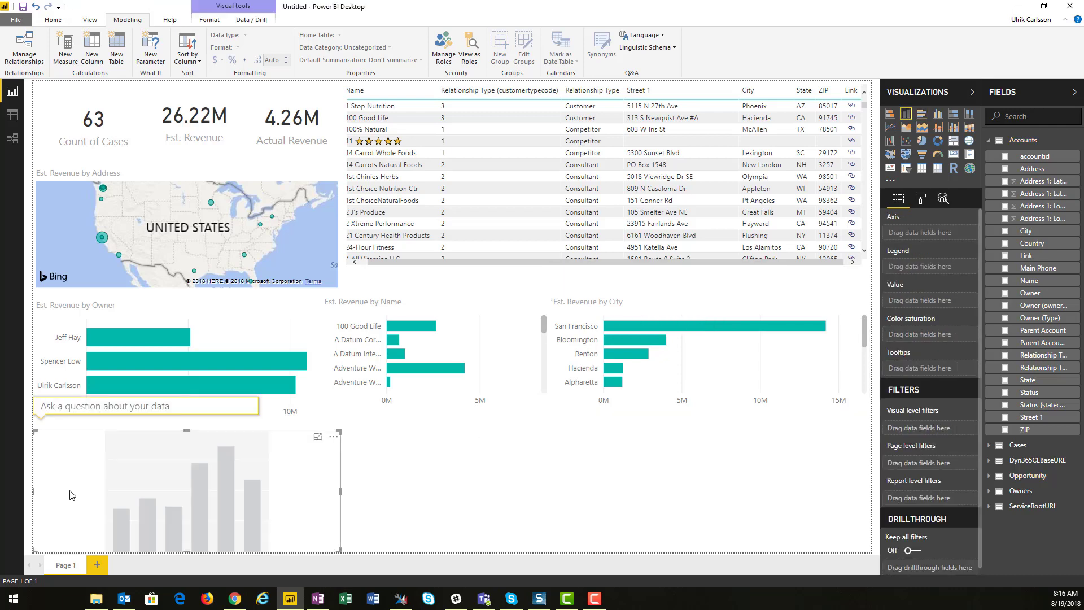
pyautogui.write('coun')
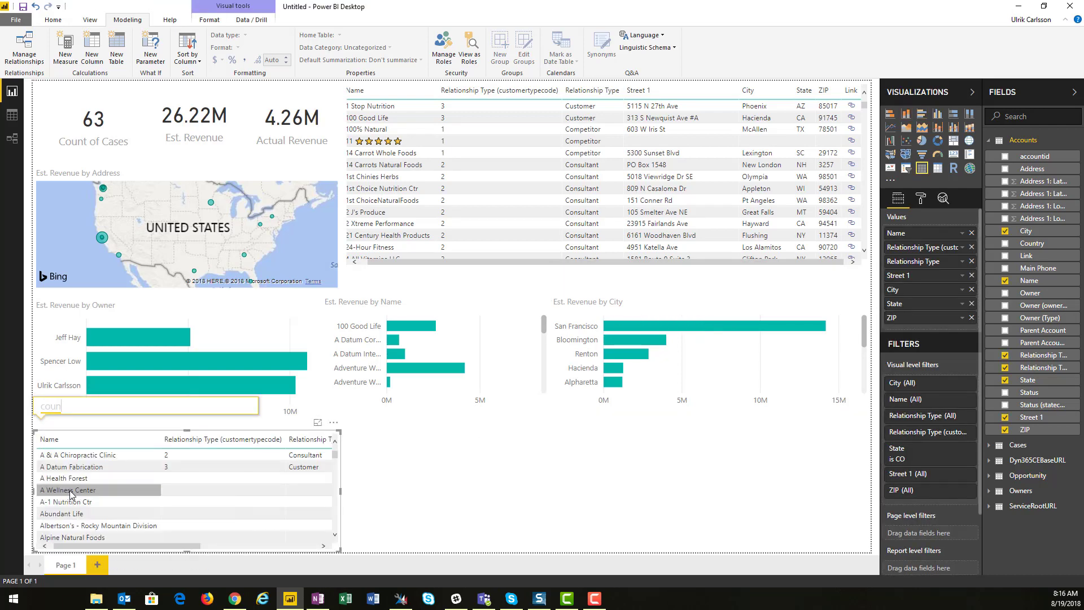
pyautogui.write('t of cases ')
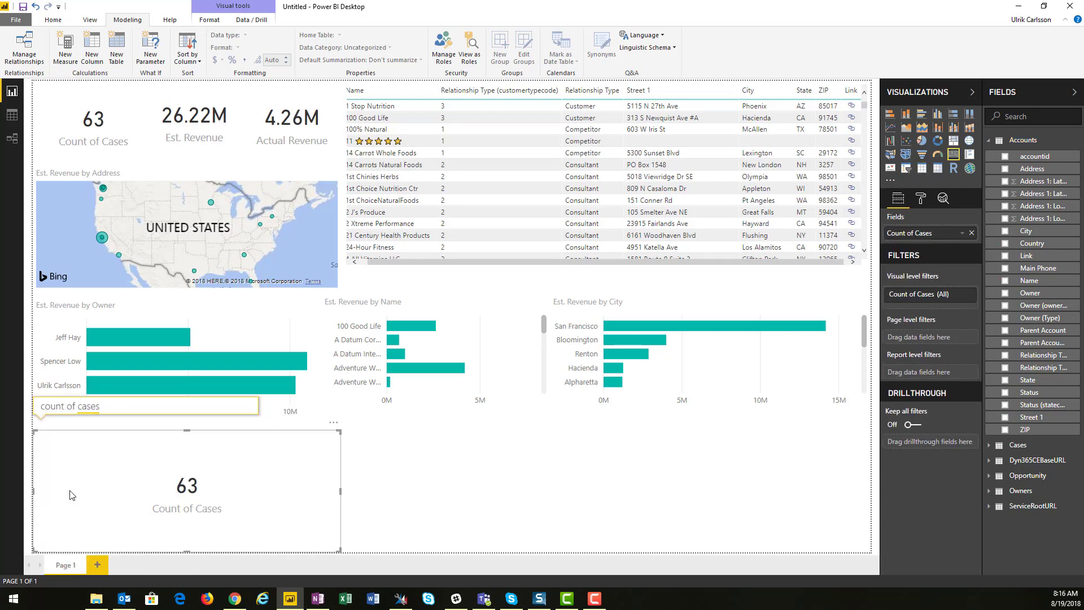
pyautogui.write('per customer ')
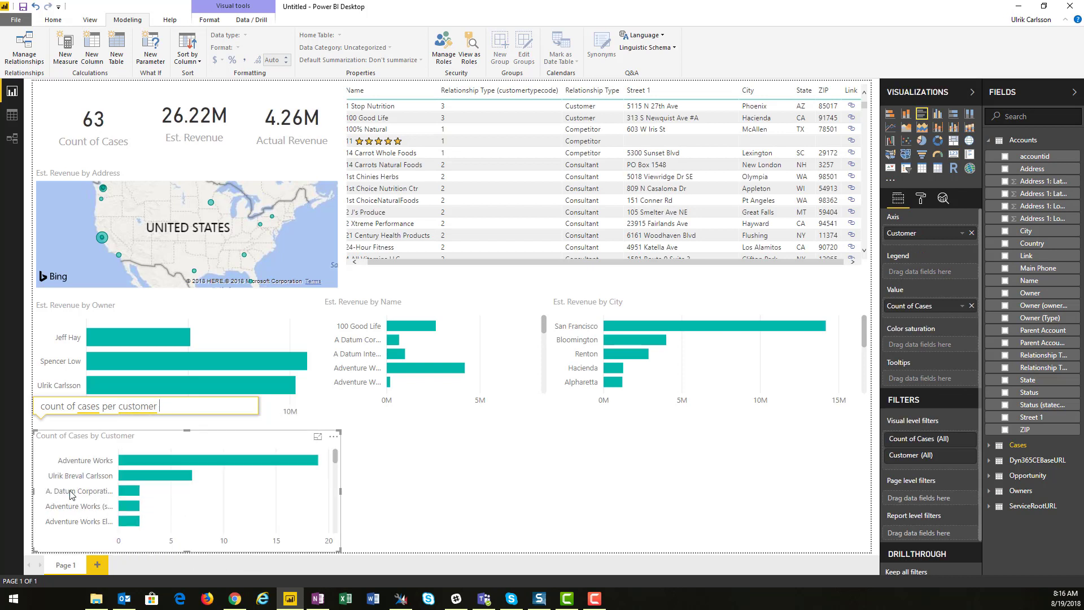
pyautogui.write('and status')
pyautogui.click(70, 495)
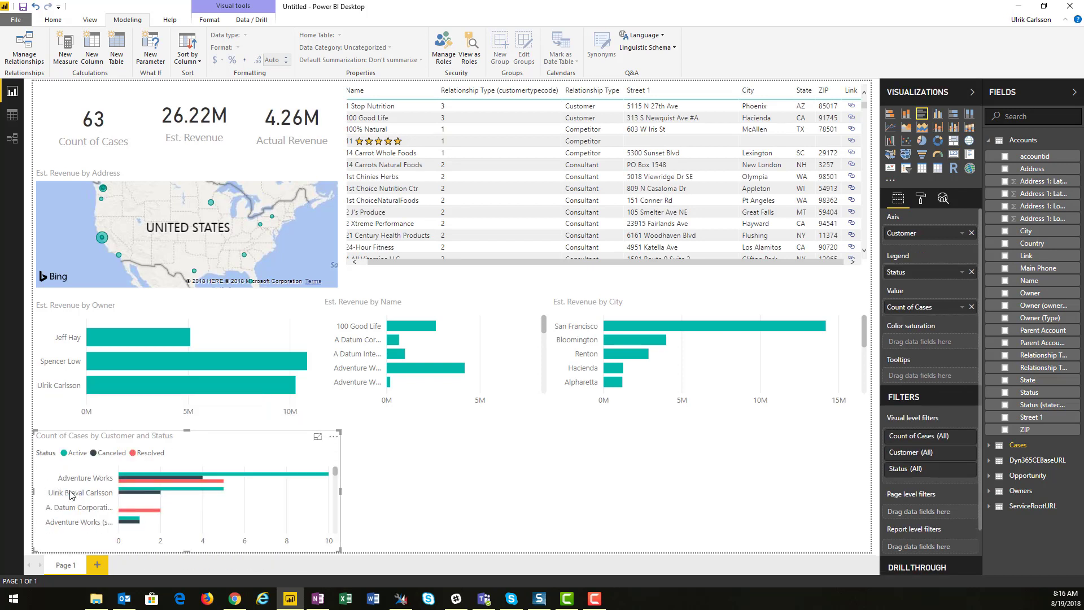
pyautogui.moveTo(341, 492); pyautogui.dragTo(192, 493)
# Add a Q&A visual asking "cases by priority as doughnut" beside the cases-per-customer chart
pyautogui.click(311, 487)
pyautogui.doubleClick(314, 486)
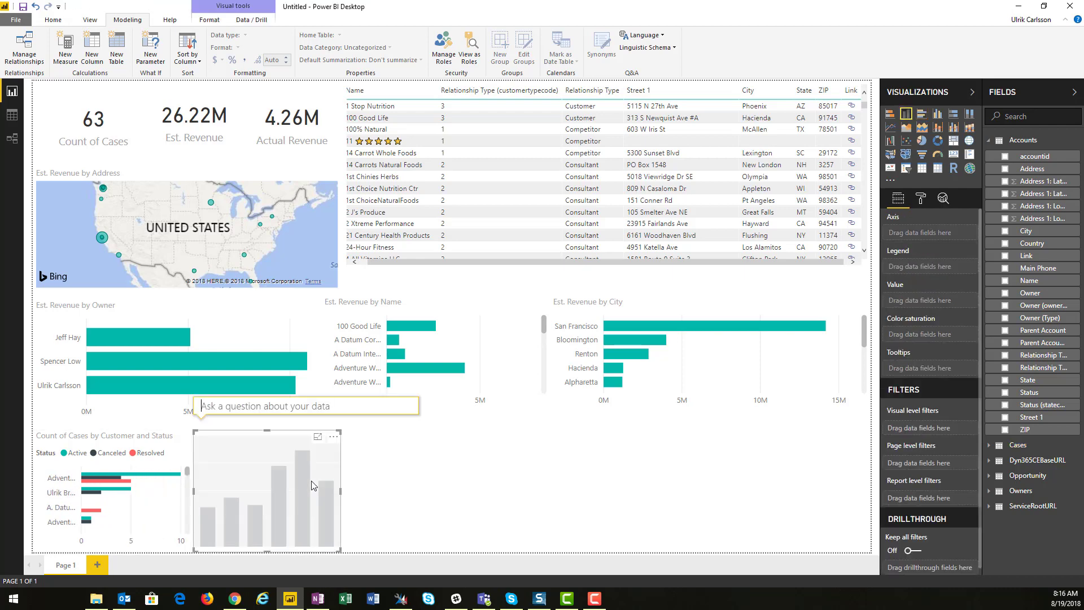
pyautogui.write('cases by prio')
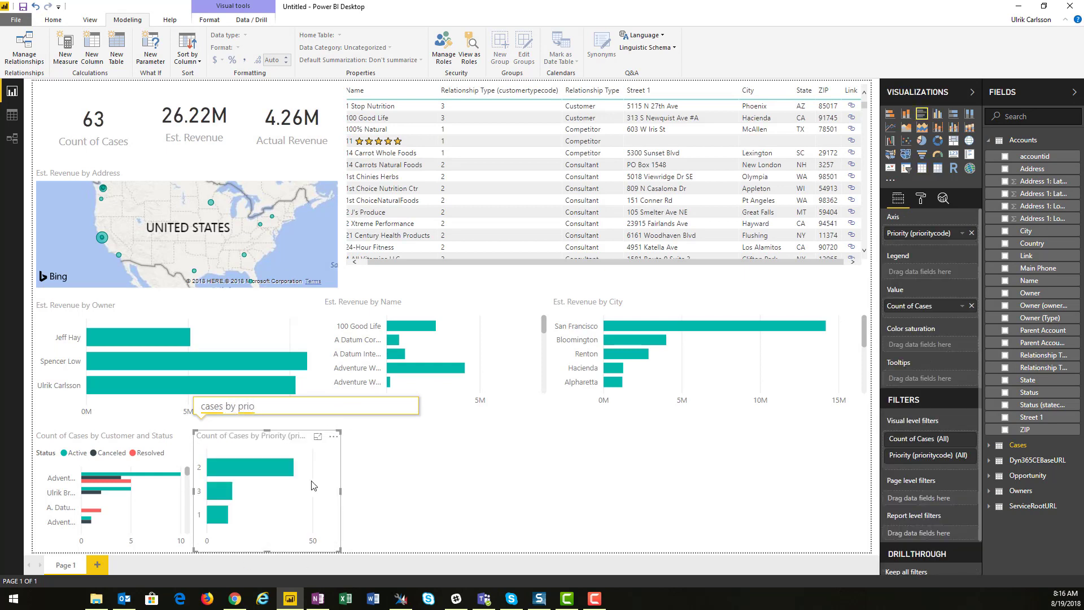
pyautogui.write('rity')
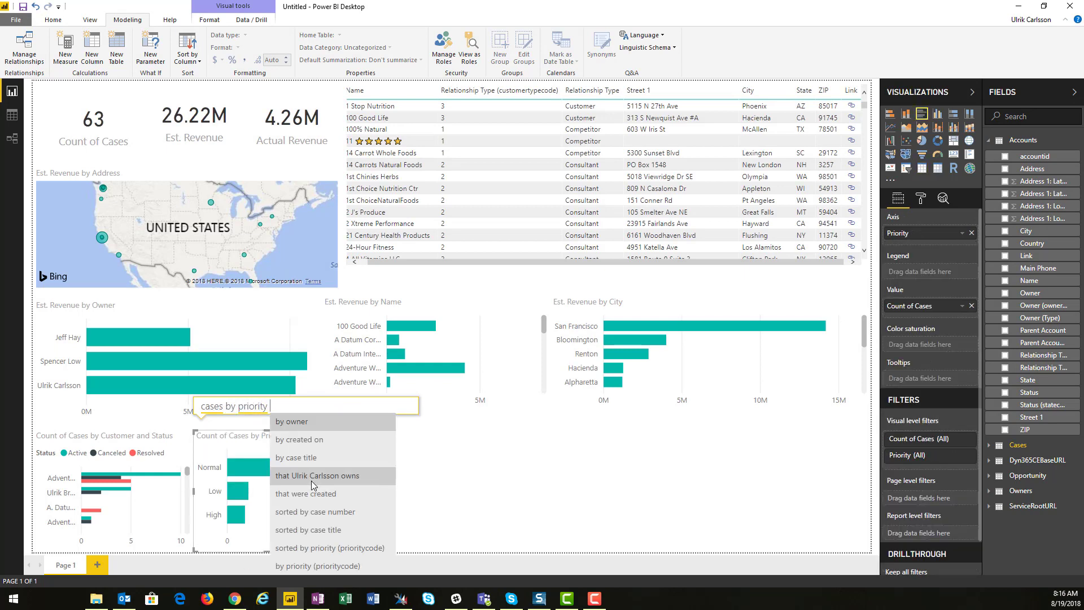
pyautogui.write(' as dou')
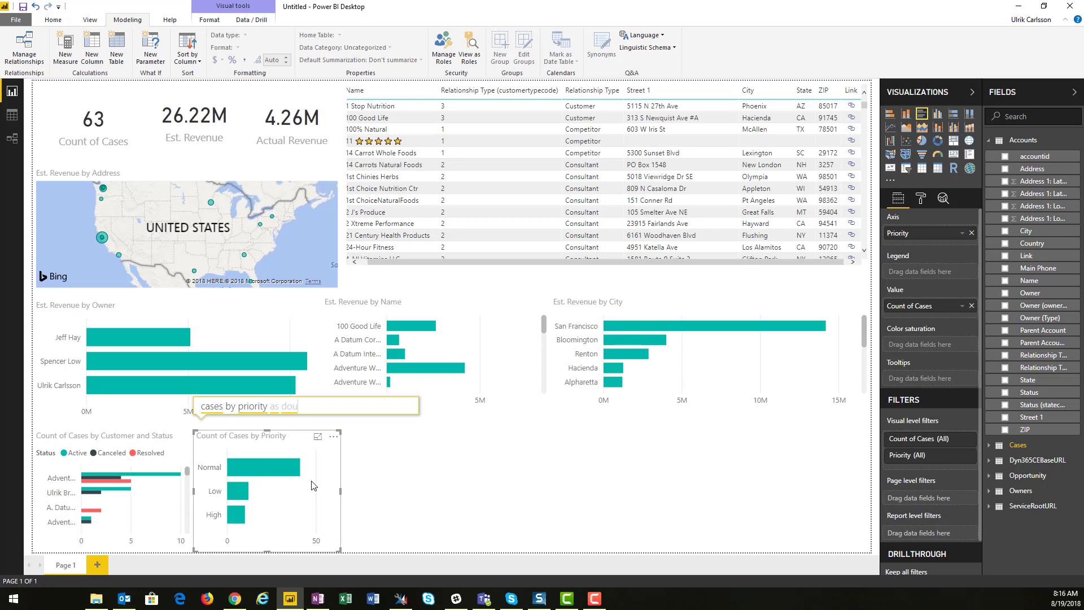
pyautogui.write('ghn')
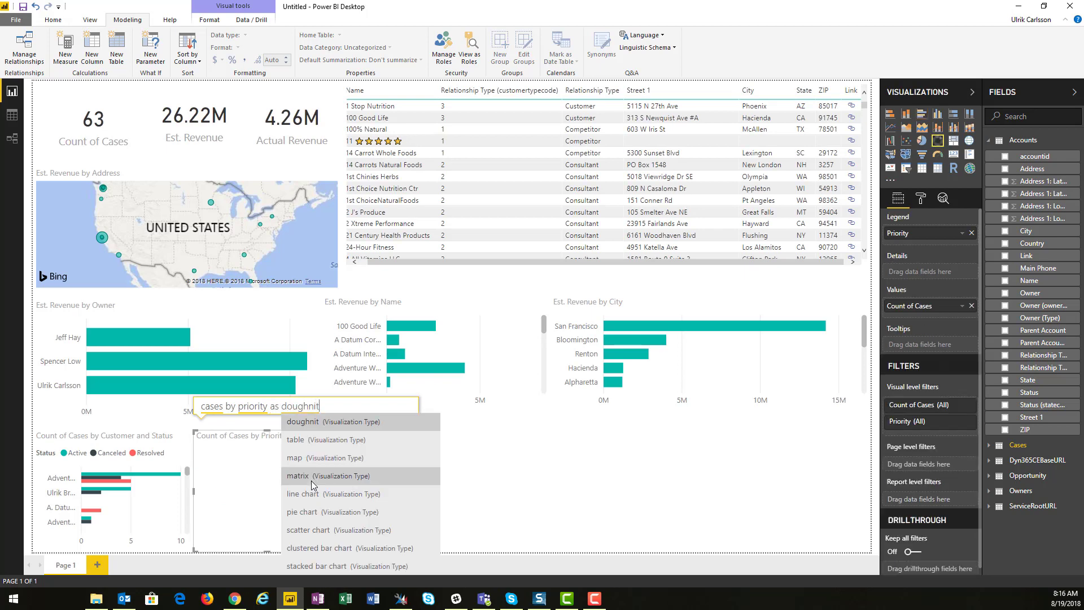
pyautogui.write('ut')
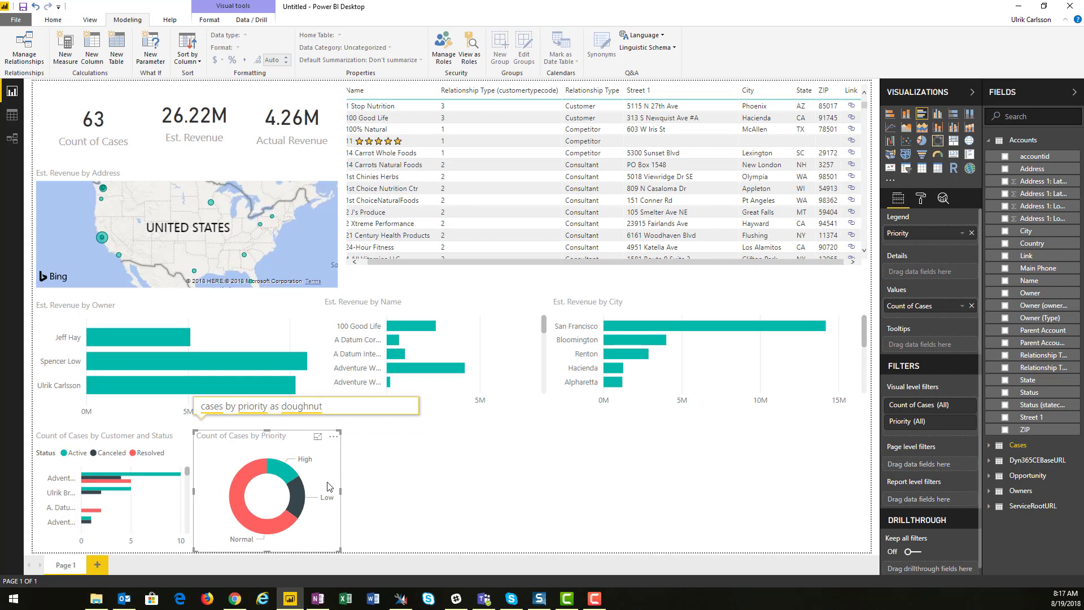
pyautogui.click(603, 482)
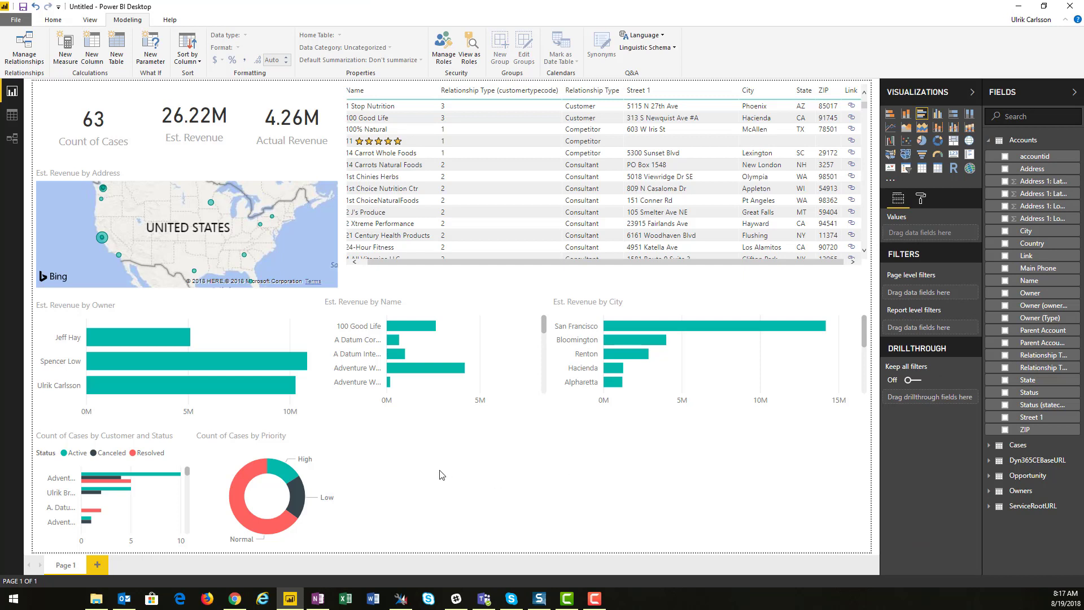
# Add a Q&A visual asking "account where sales stage is close and case priority is High" at the bottom and widen it
pyautogui.doubleClick(517, 462)
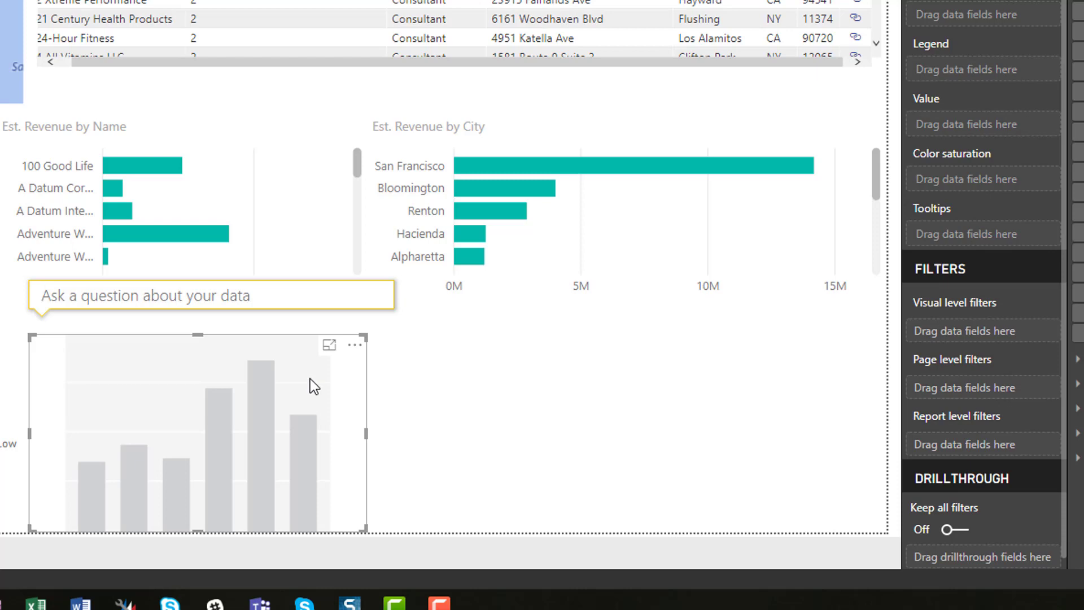
pyautogui.write('acc')
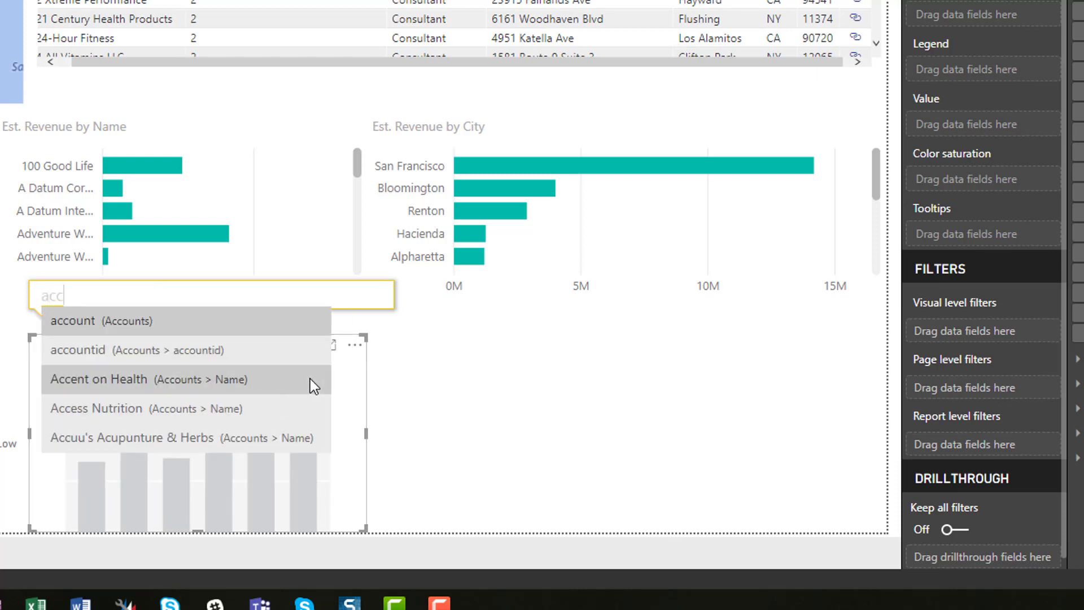
pyautogui.write('ount wher')
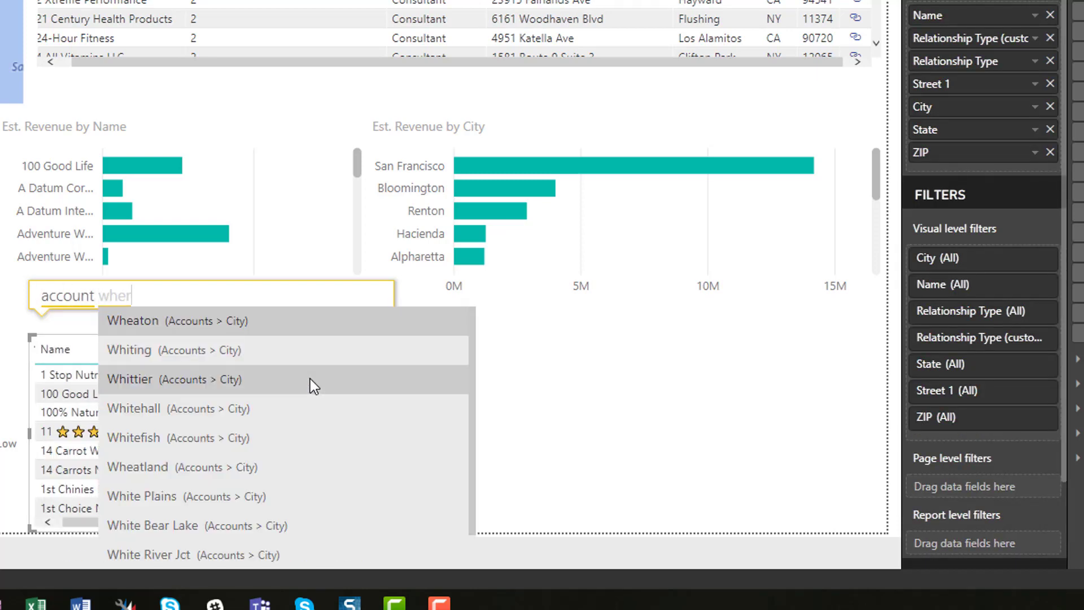
pyautogui.write('e sales')
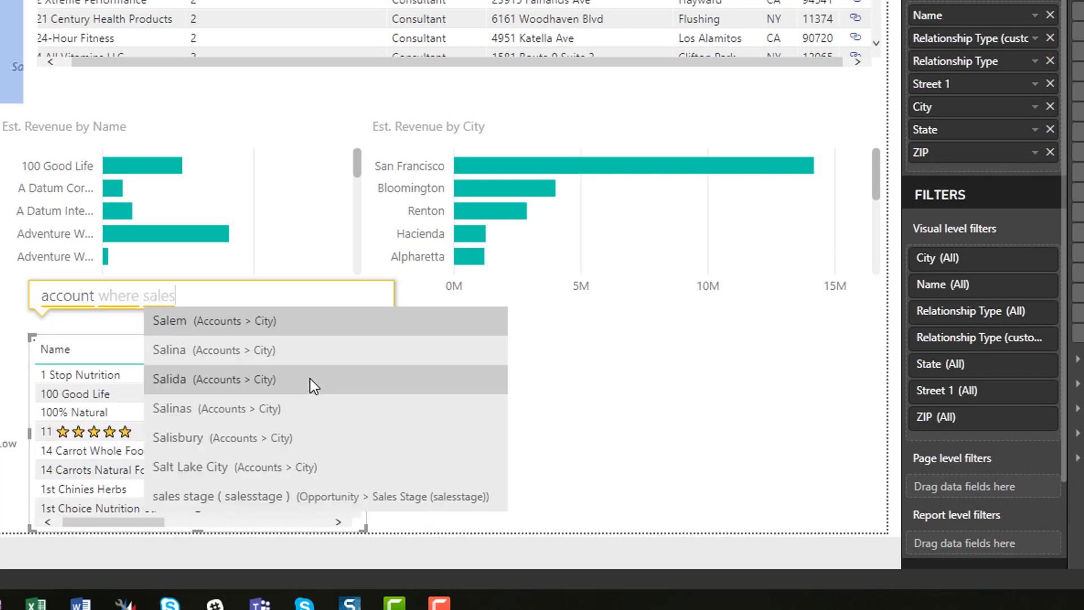
pyautogui.write(' stage')
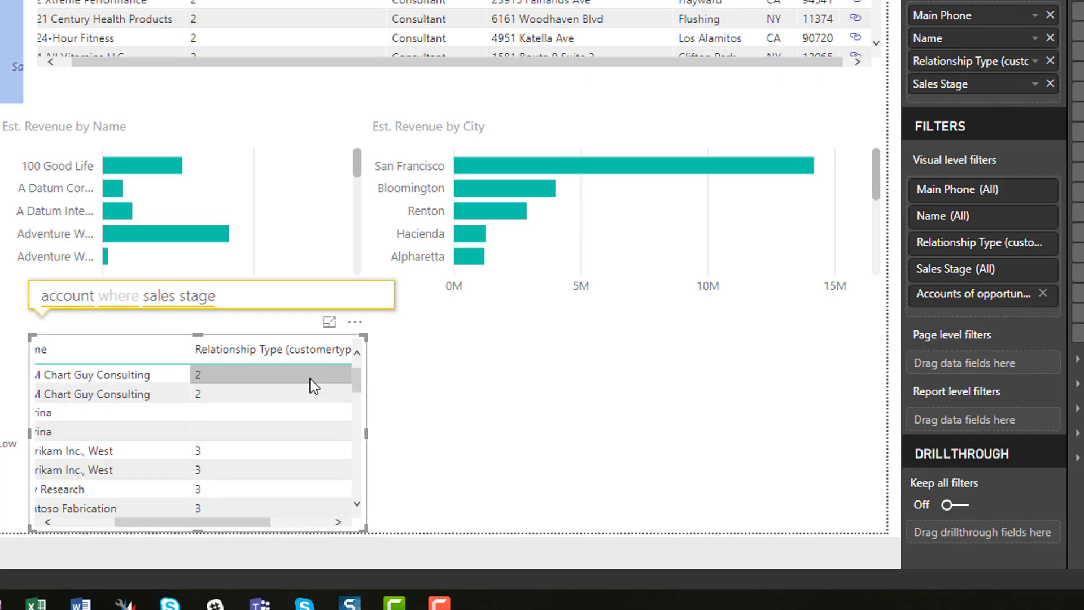
pyautogui.write(' is close')
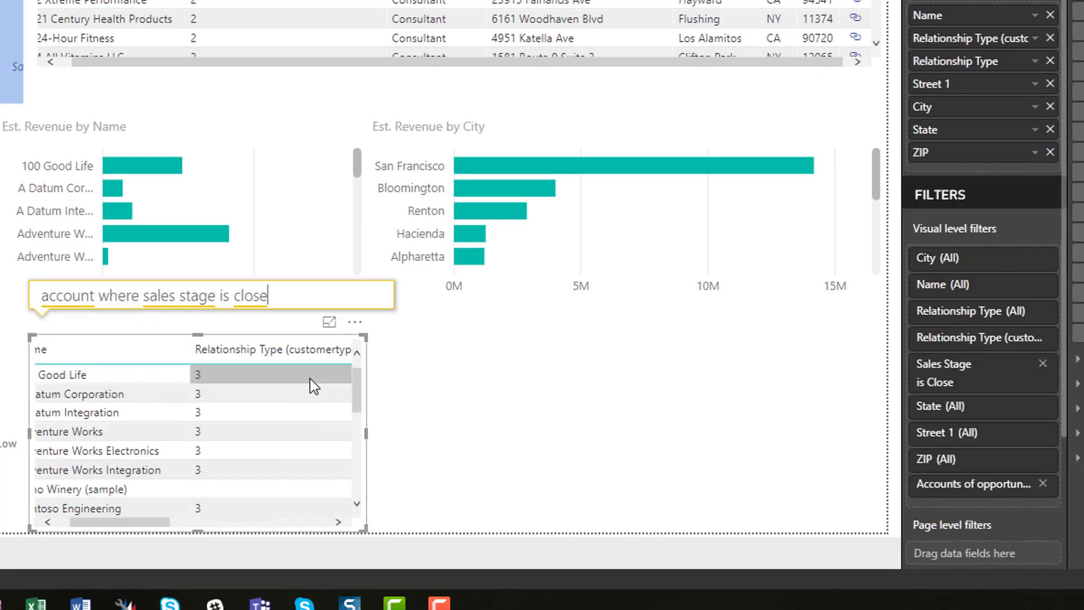
pyautogui.write(' and')
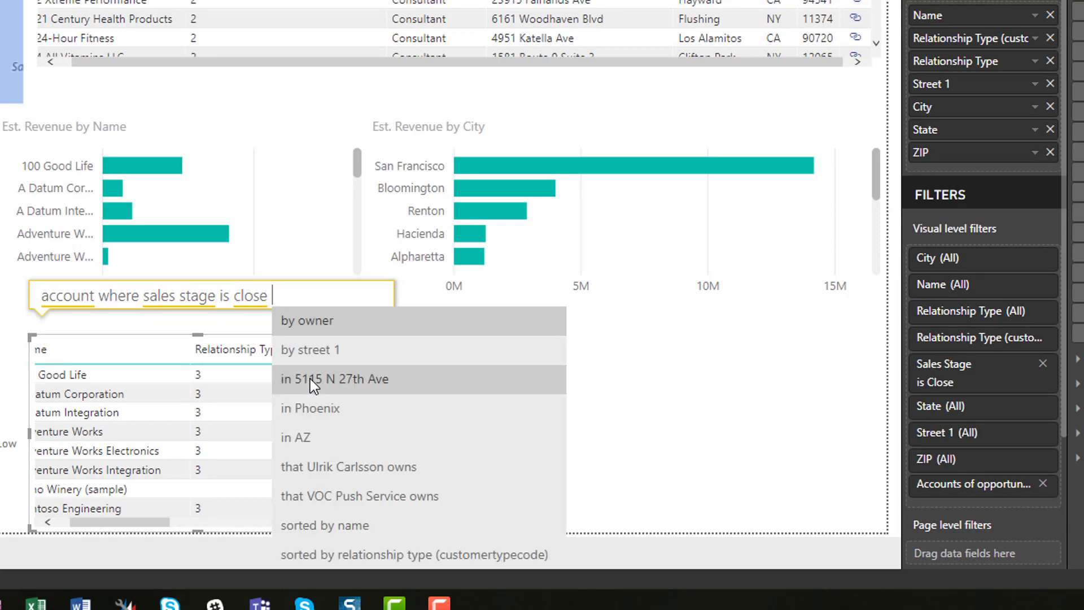
pyautogui.write(' case ')
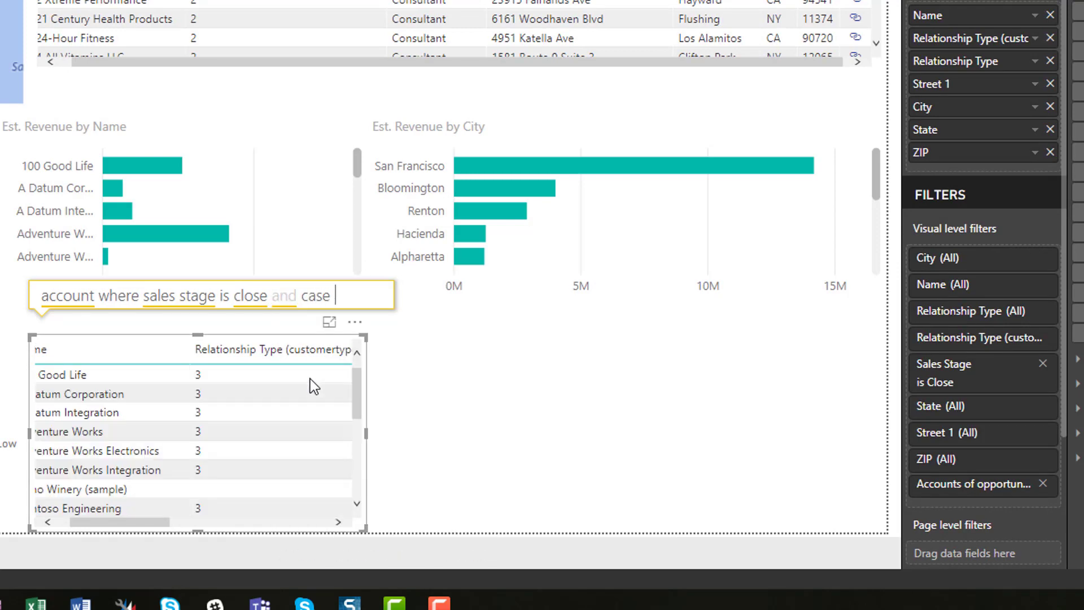
pyautogui.write('priority')
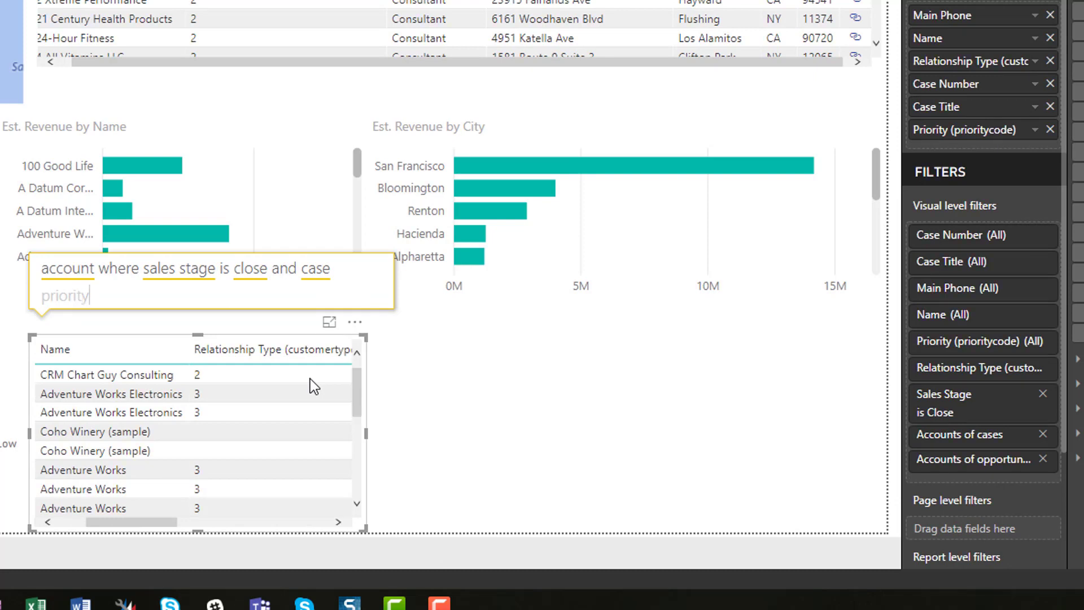
pyautogui.write(' is high')
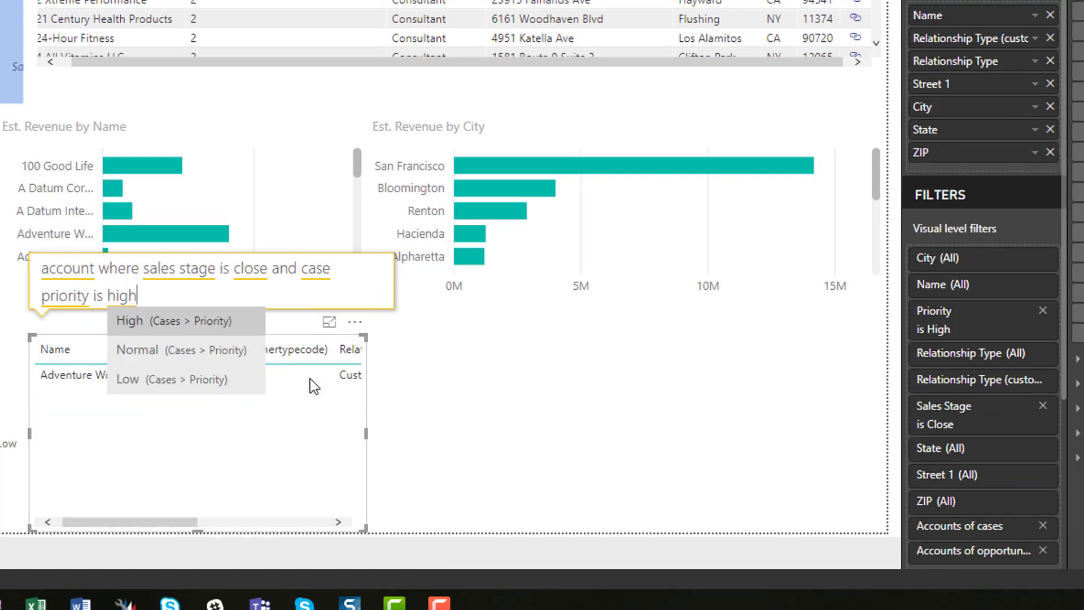
pyautogui.press('Return')
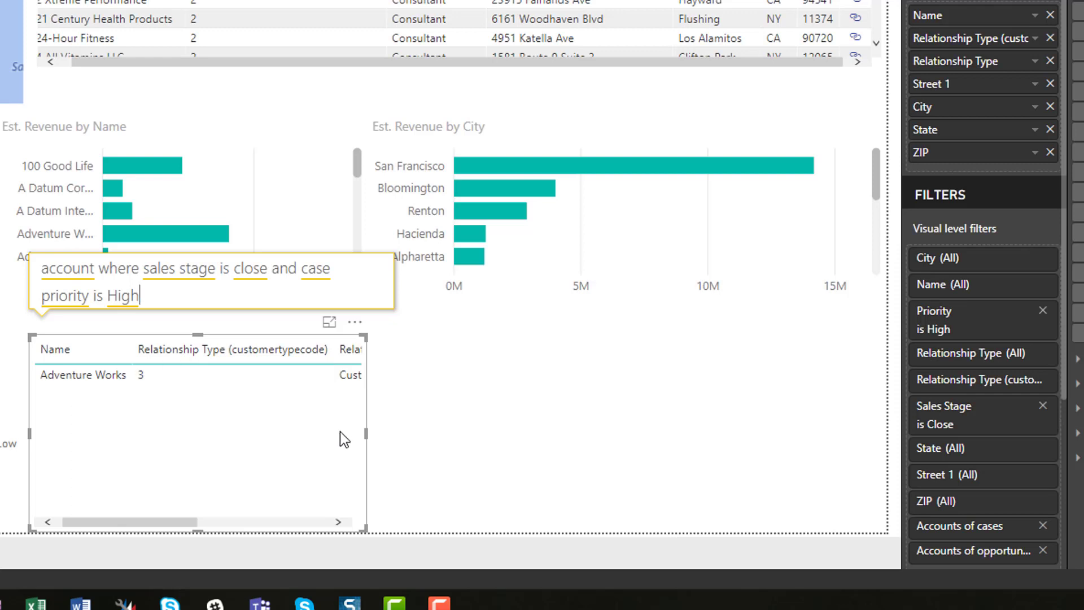
pyautogui.moveTo(366, 433); pyautogui.dragTo(476, 424)
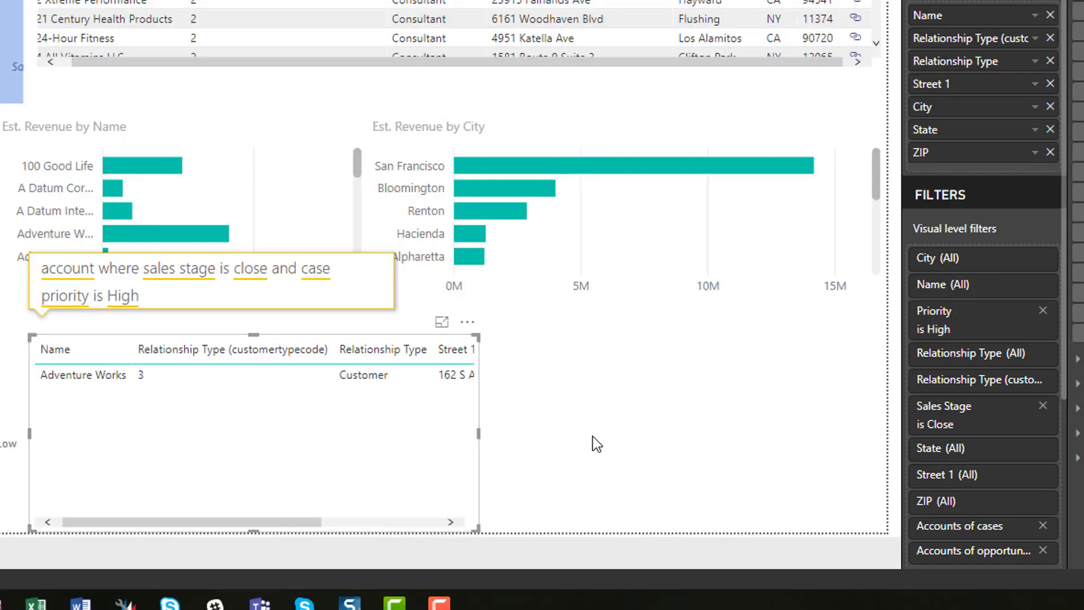
pyautogui.click(595, 435)
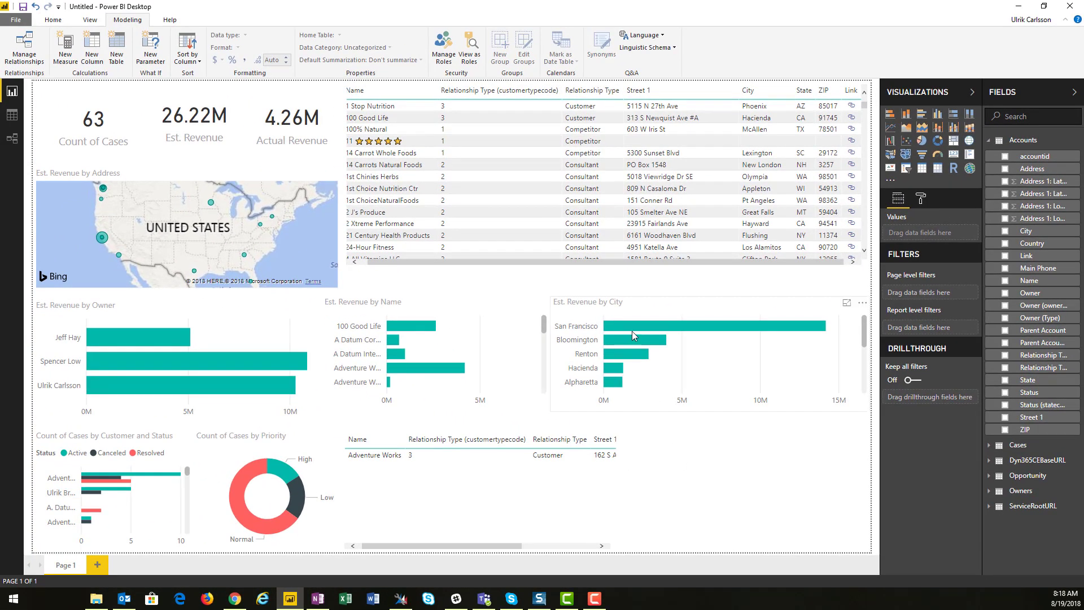
# Cross-filter the report by the San Francisco bar in the city chart, then clear that selection
pyautogui.click(631, 324)
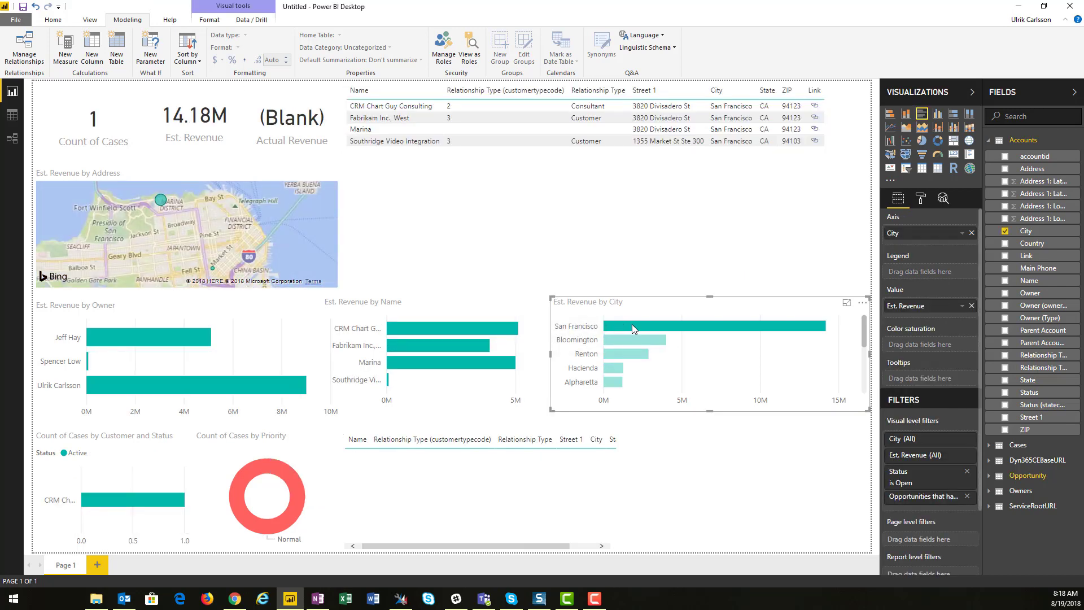
pyautogui.click(631, 324)
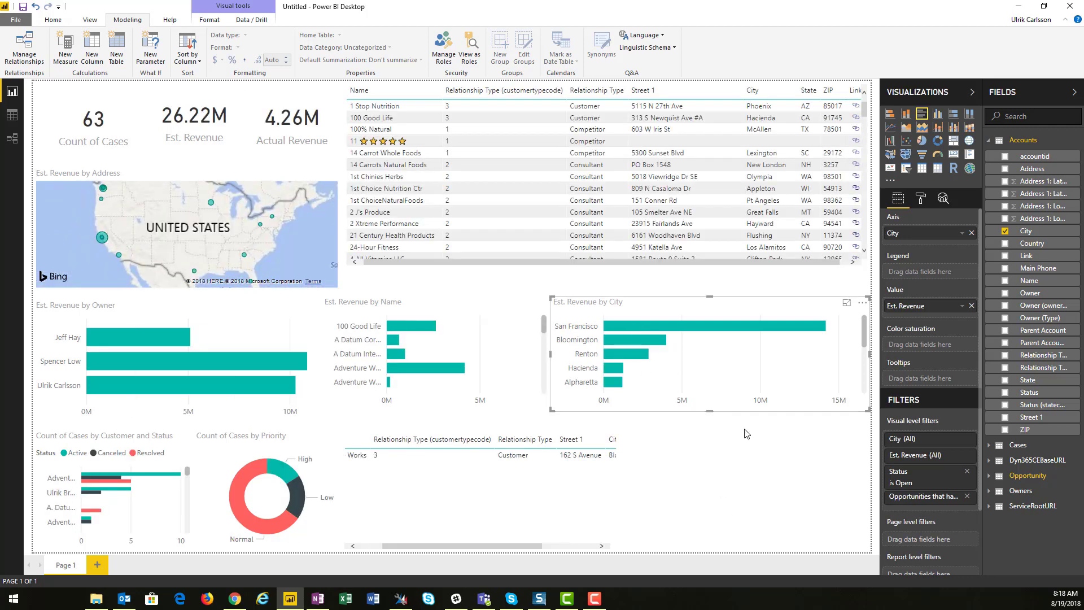
# Open the 14 Carrot Whole Foods account record in Dynamics 365 from its table link, then return to Power BI Desktop
pyautogui.click(855, 153)
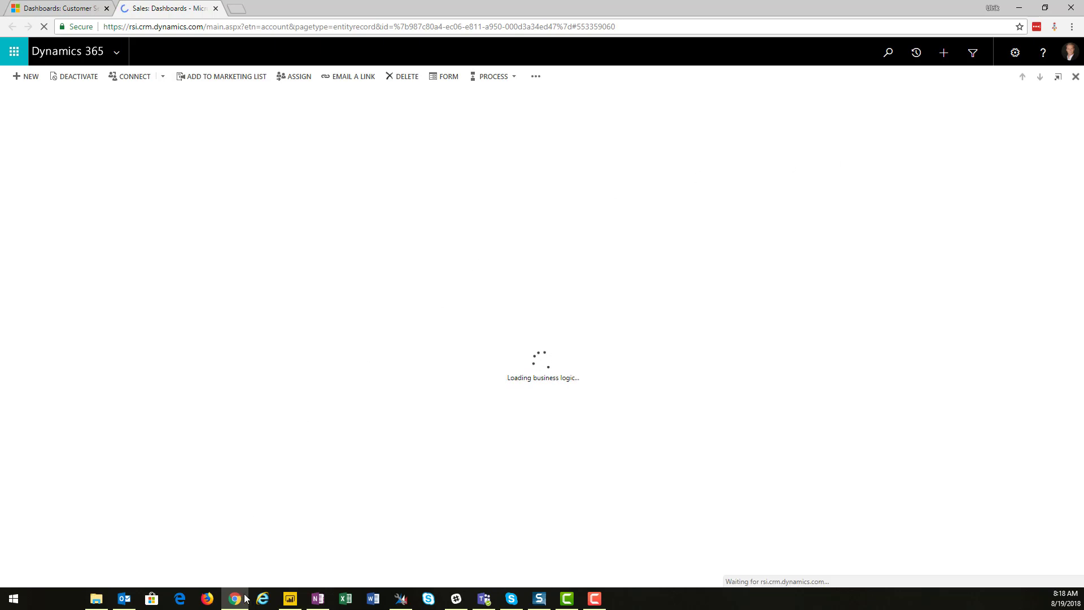
pyautogui.click(289, 601)
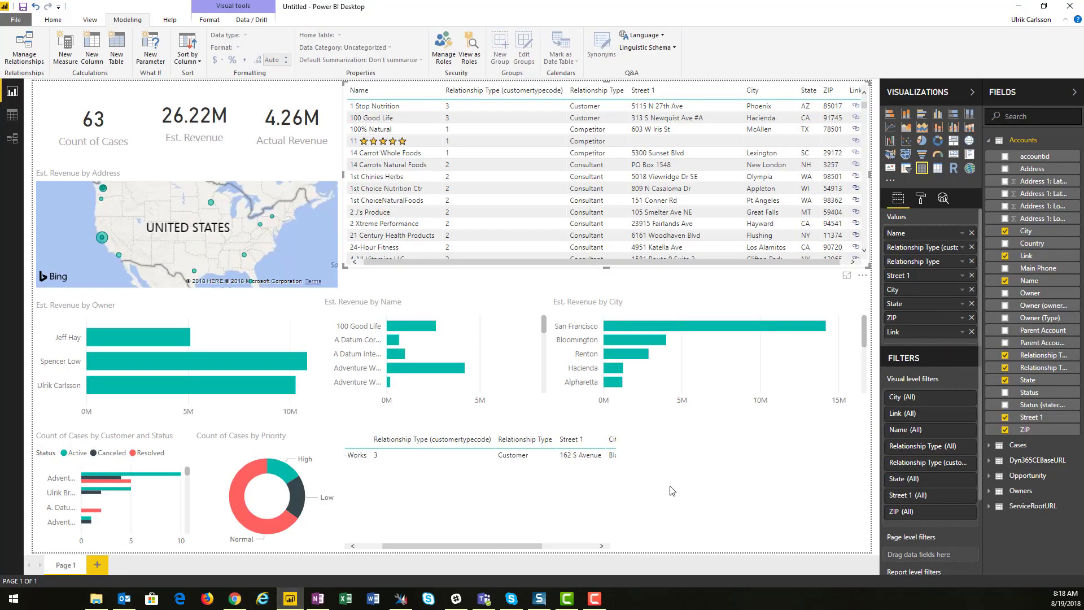